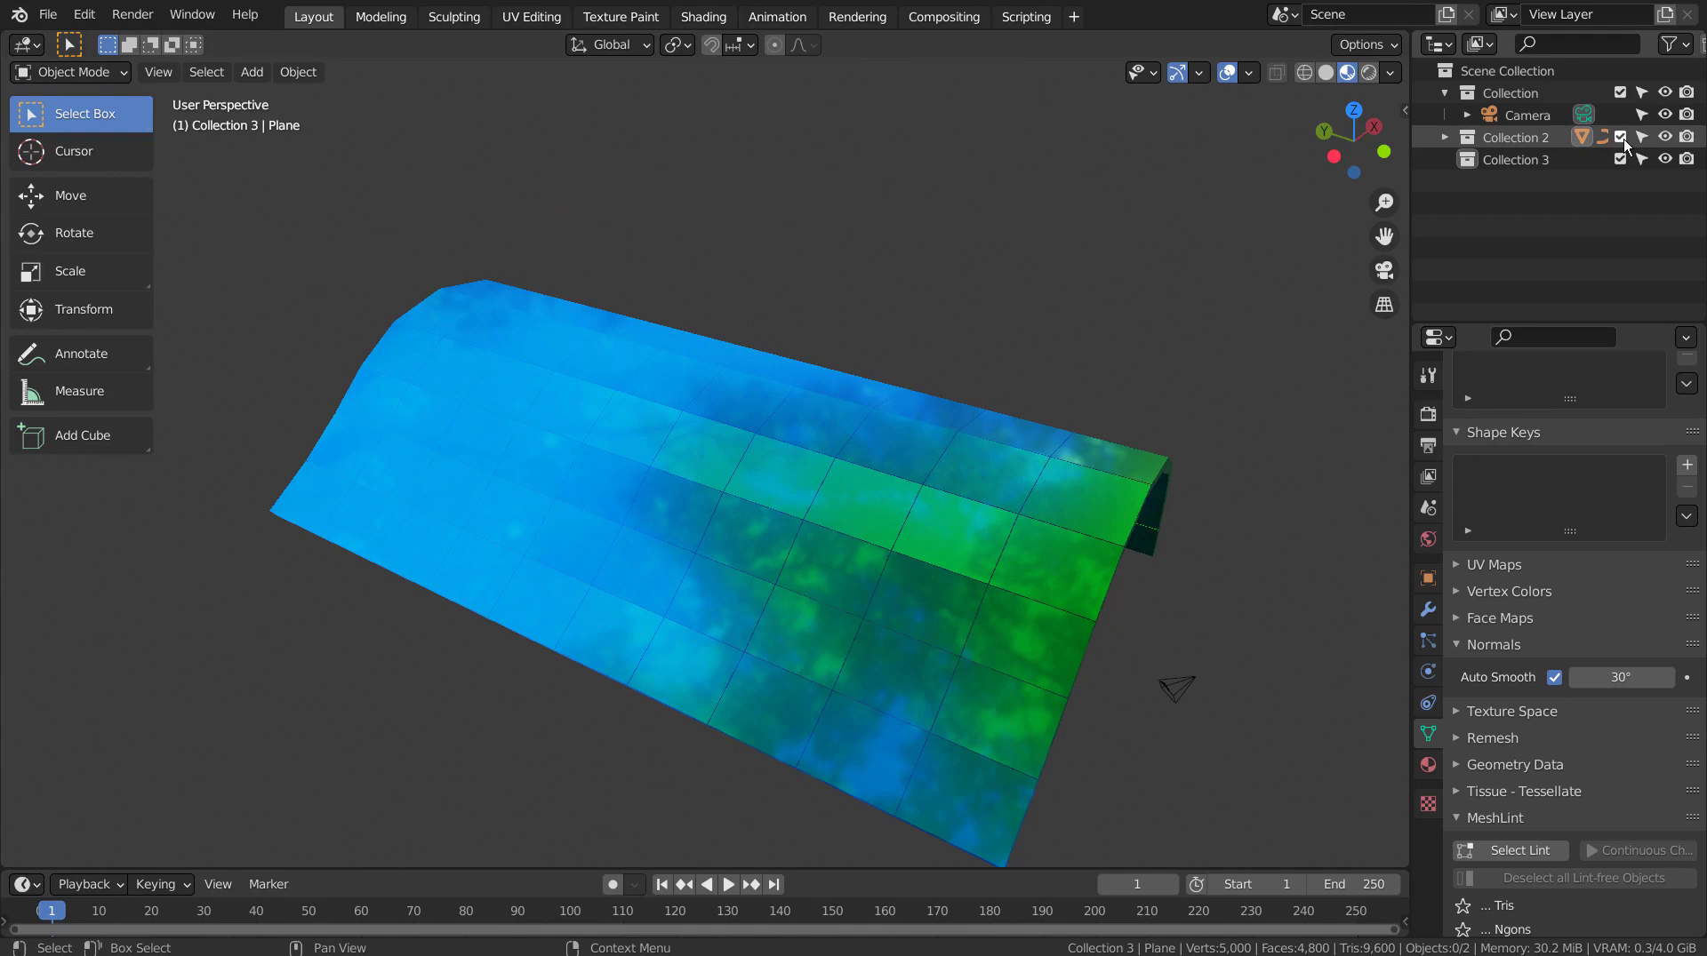
Exclude Collection 2 to hide the finished model and add a new plane mesh
{"action": "left_click", "coordinate": [1619, 137]}
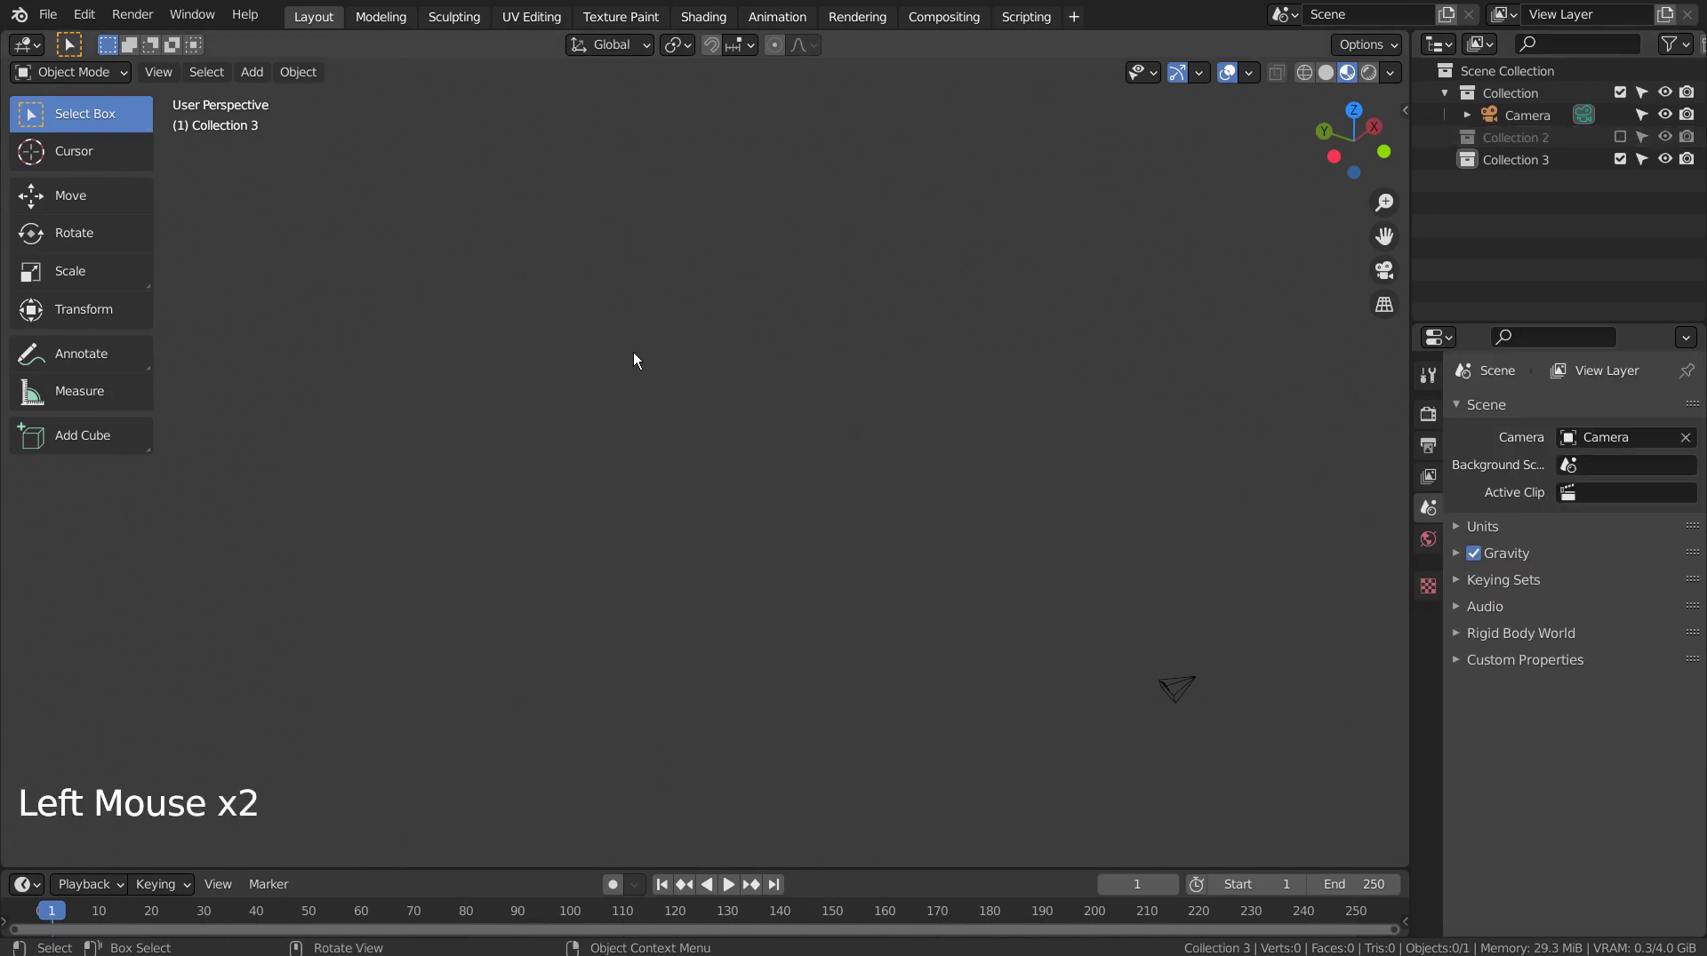
{"action": "key", "text": "shift+a"}
{"action": "mouse_move", "coordinate": [633, 354]}
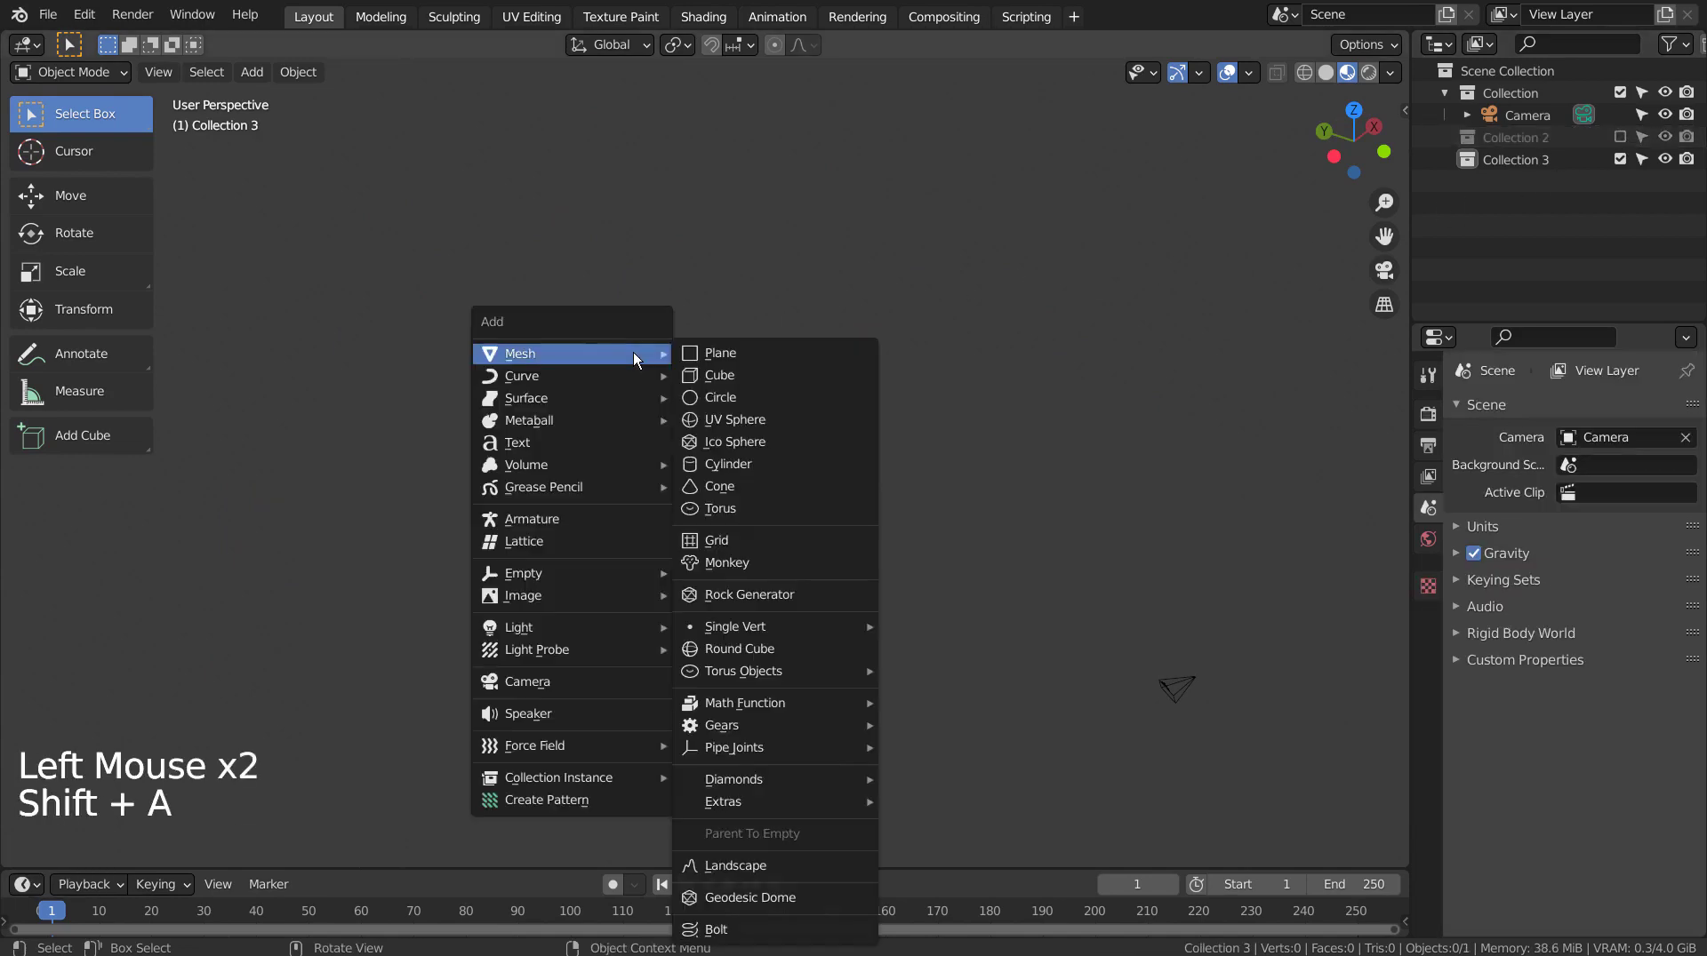
{"action": "left_click", "coordinate": [691, 353]}
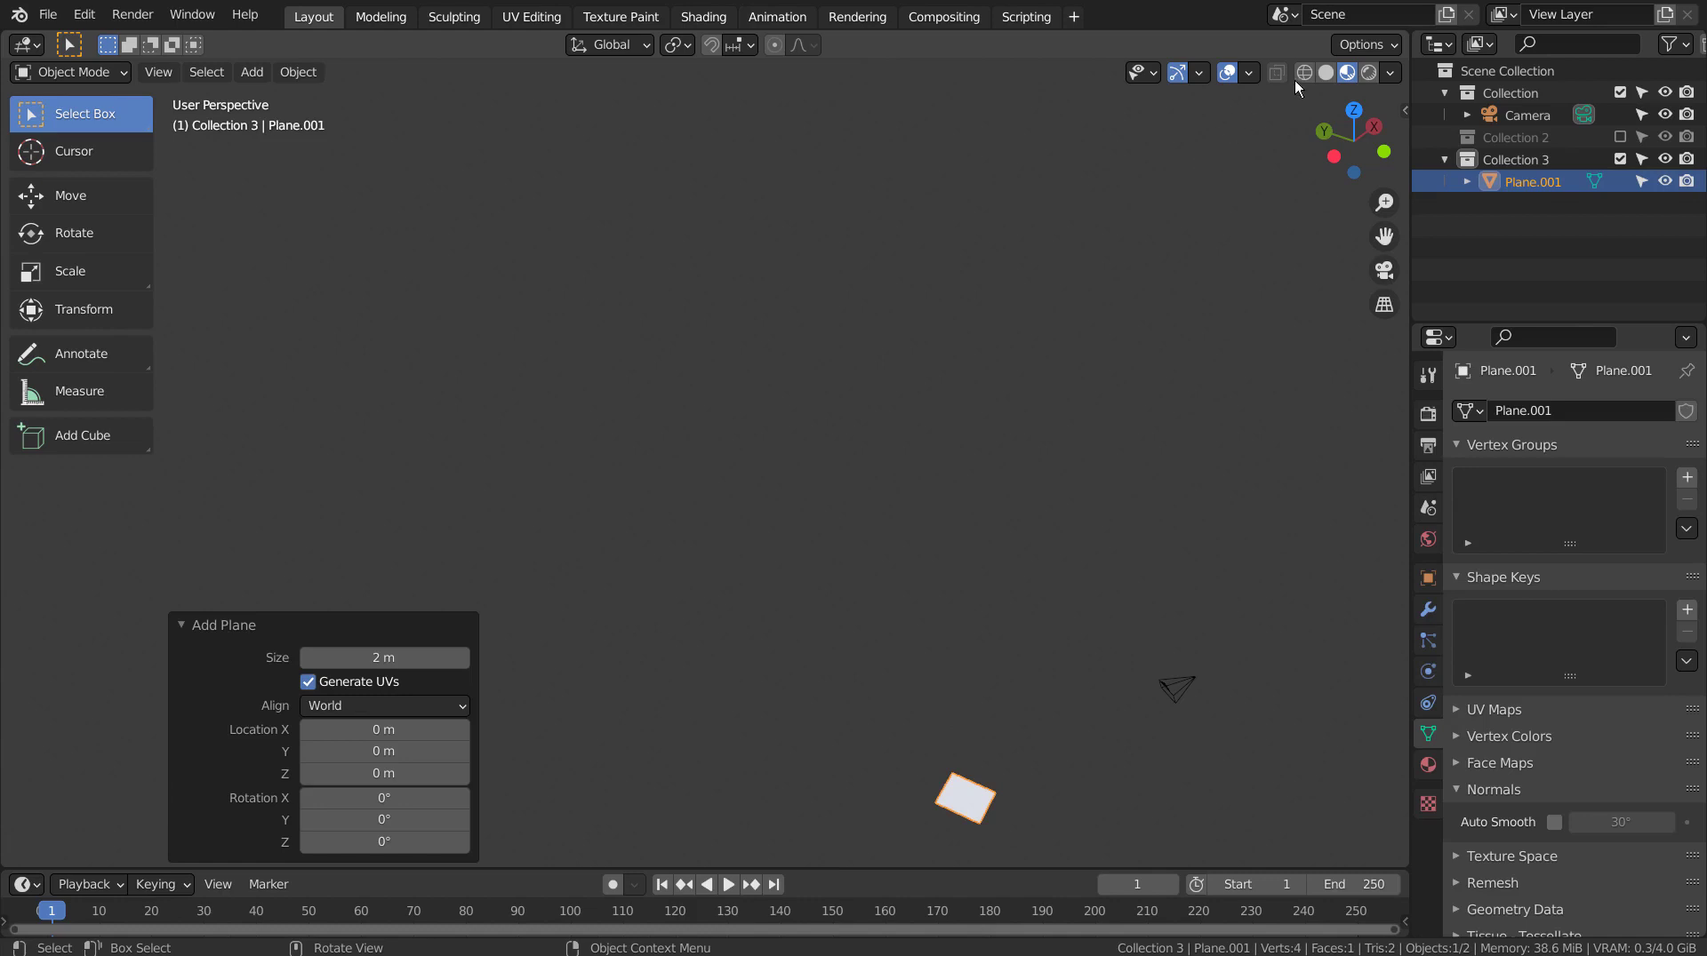
Turn on the floor grid and X and Y axis overlays, then frame the new plane
{"action": "left_click", "coordinate": [1249, 73]}
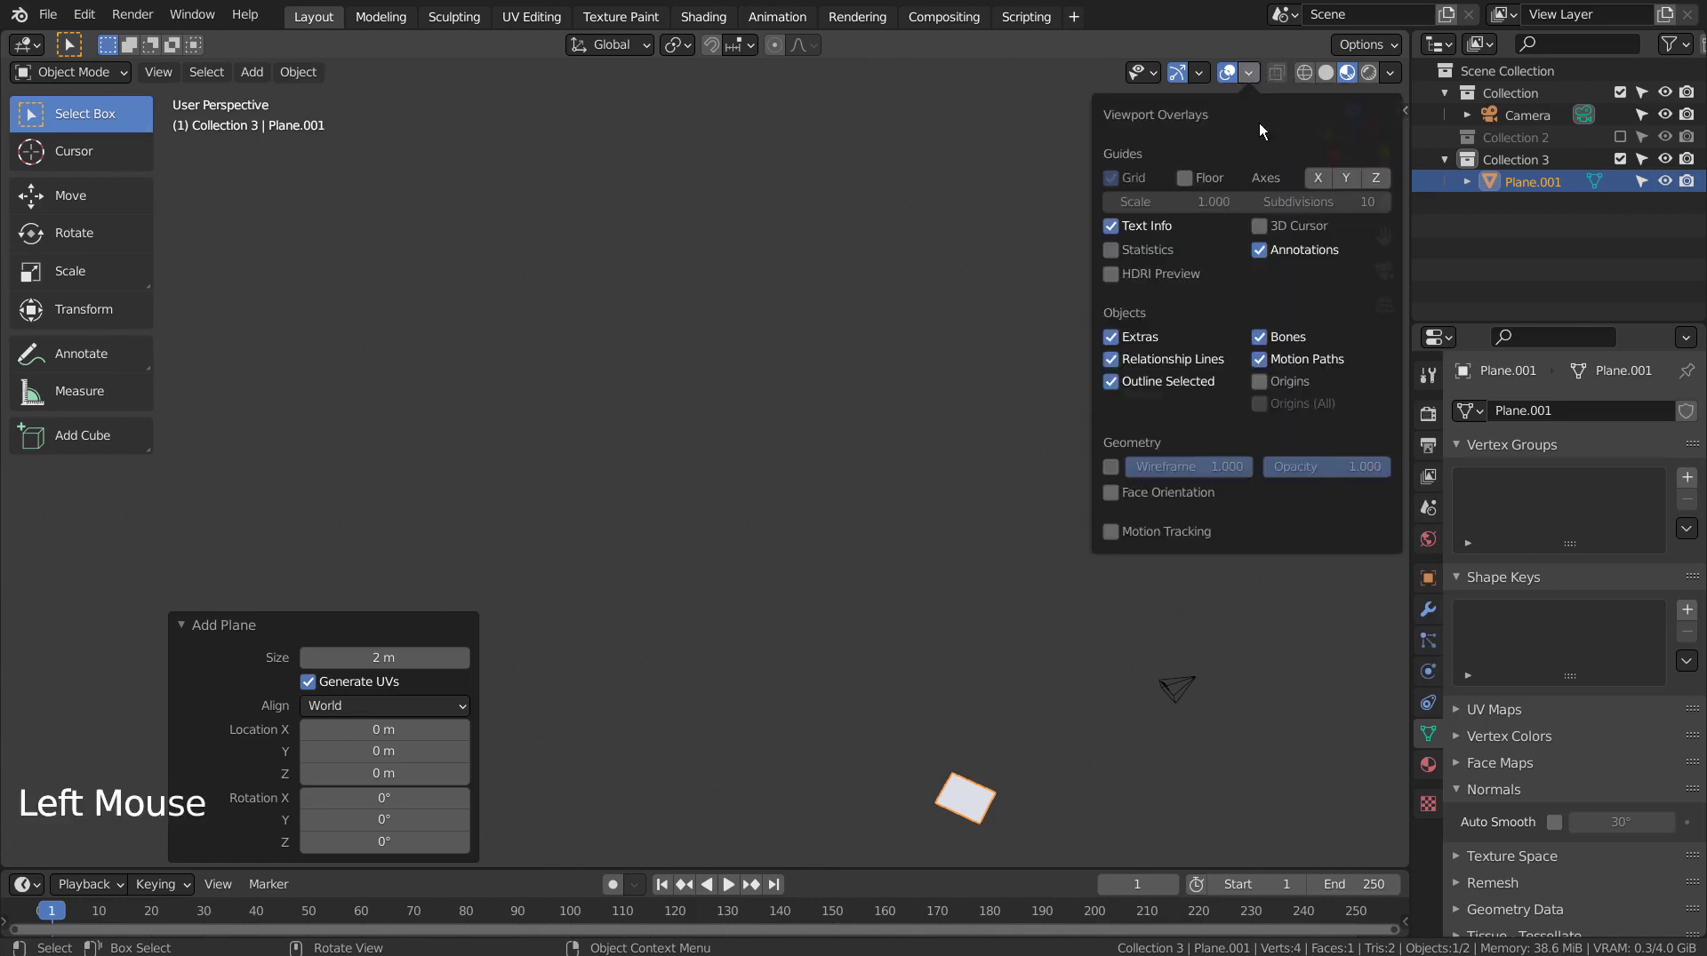
{"action": "left_click", "coordinate": [1183, 178]}
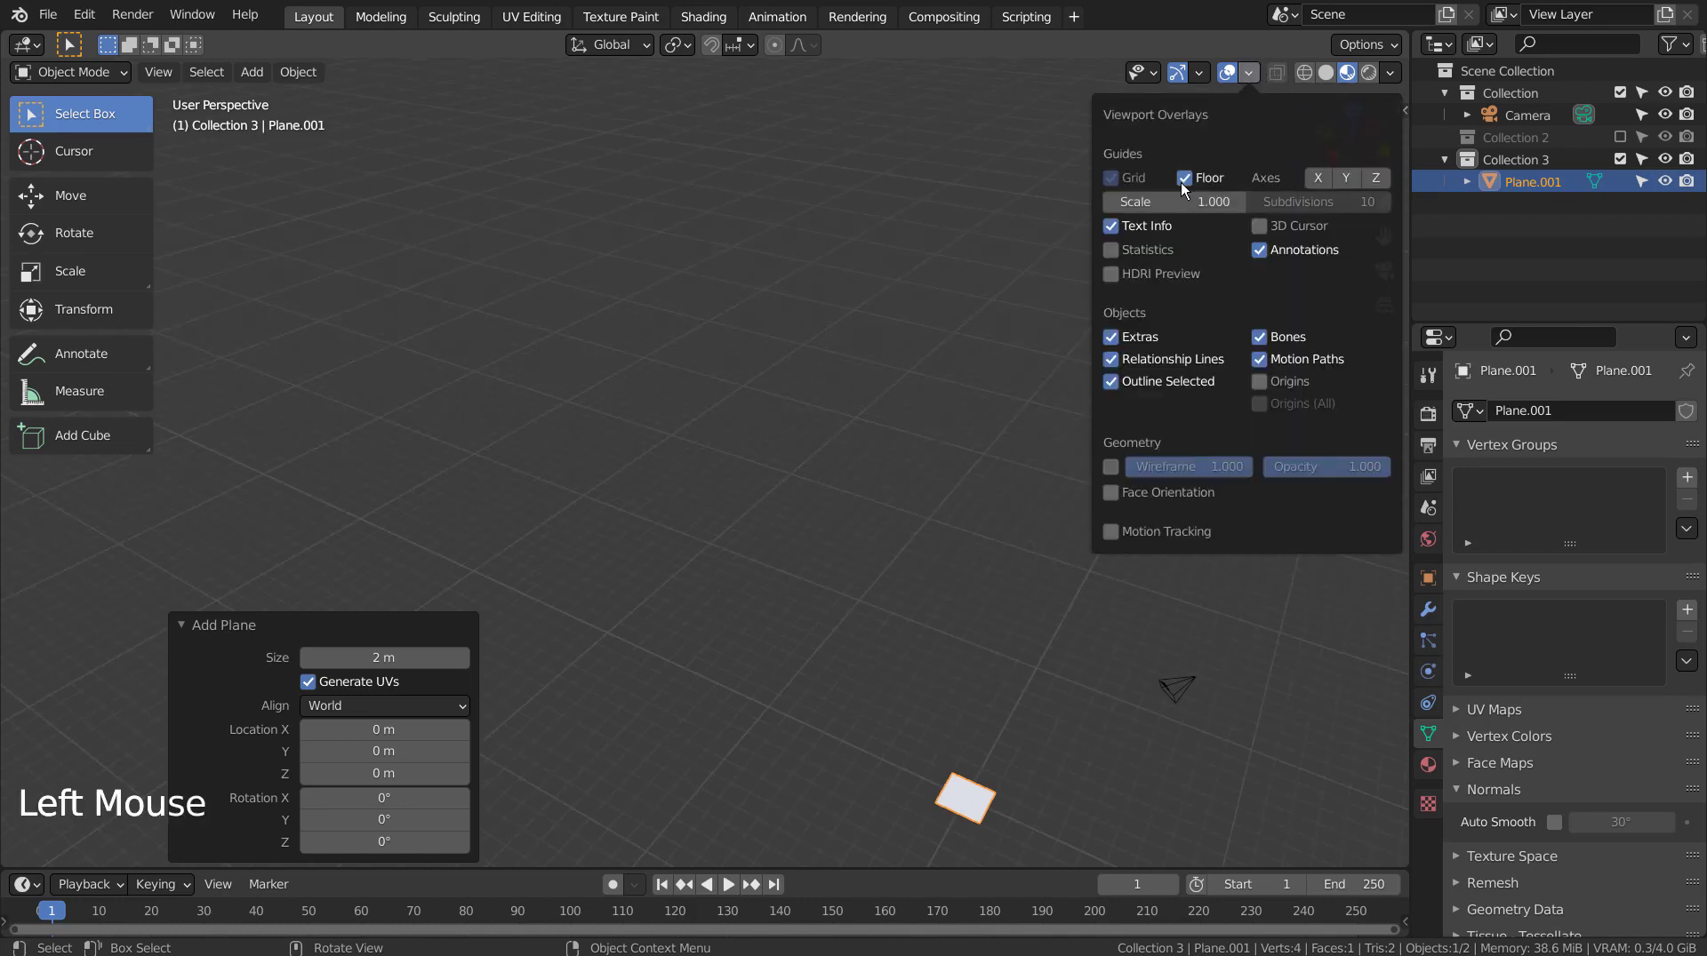
{"action": "left_click", "coordinate": [1342, 177]}
{"action": "left_click", "coordinate": [1319, 179]}
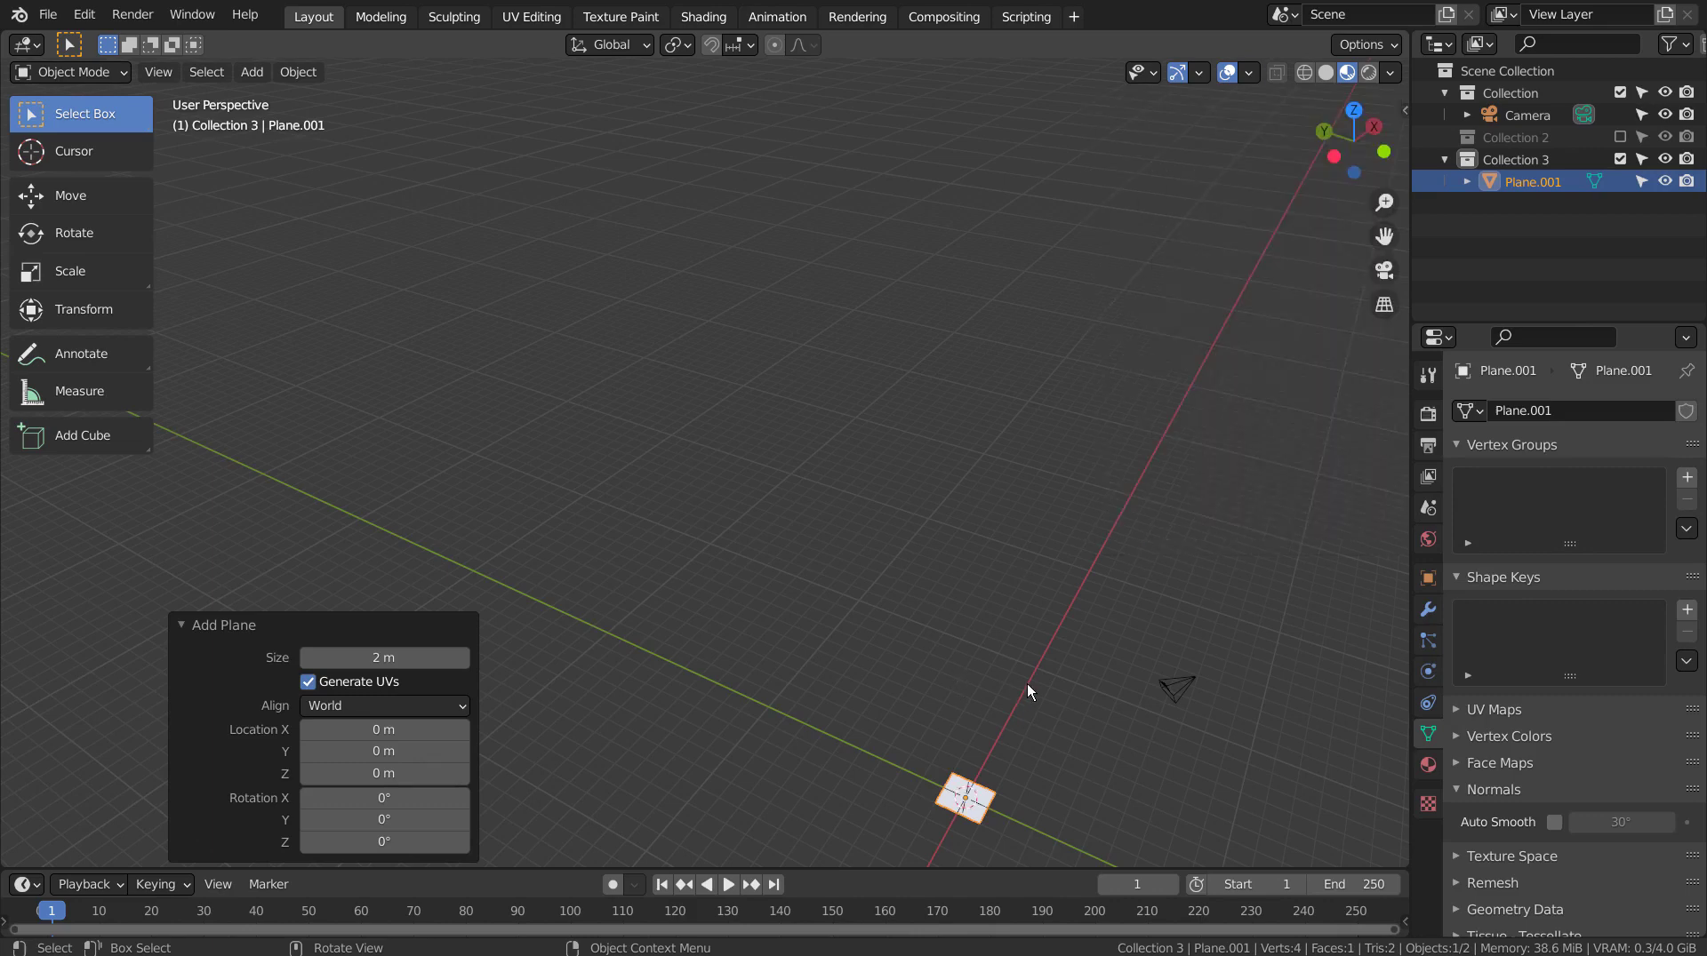
{"action": "key", "text": "KP_Decimal"}
{"action": "middle_click_drag", "start_coordinate": [877, 445], "coordinate": [966, 509]}
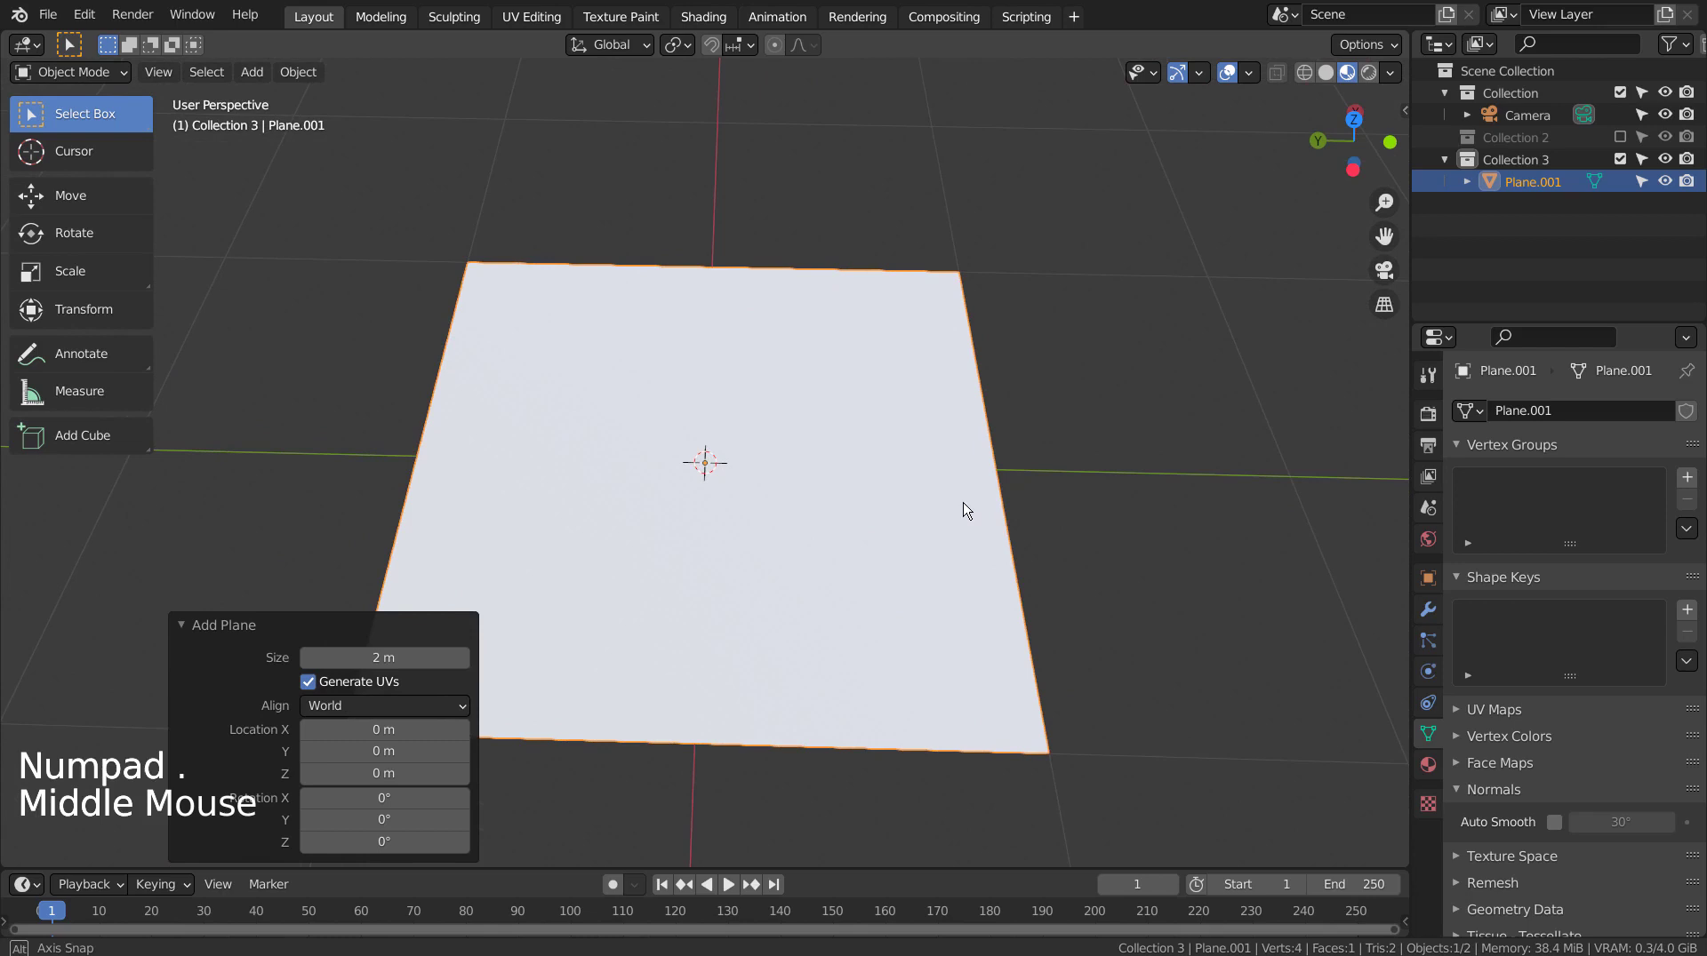
Add an Array modifier to the plane with relative X offset 1.01 and count 25
{"action": "left_click", "coordinate": [1427, 610]}
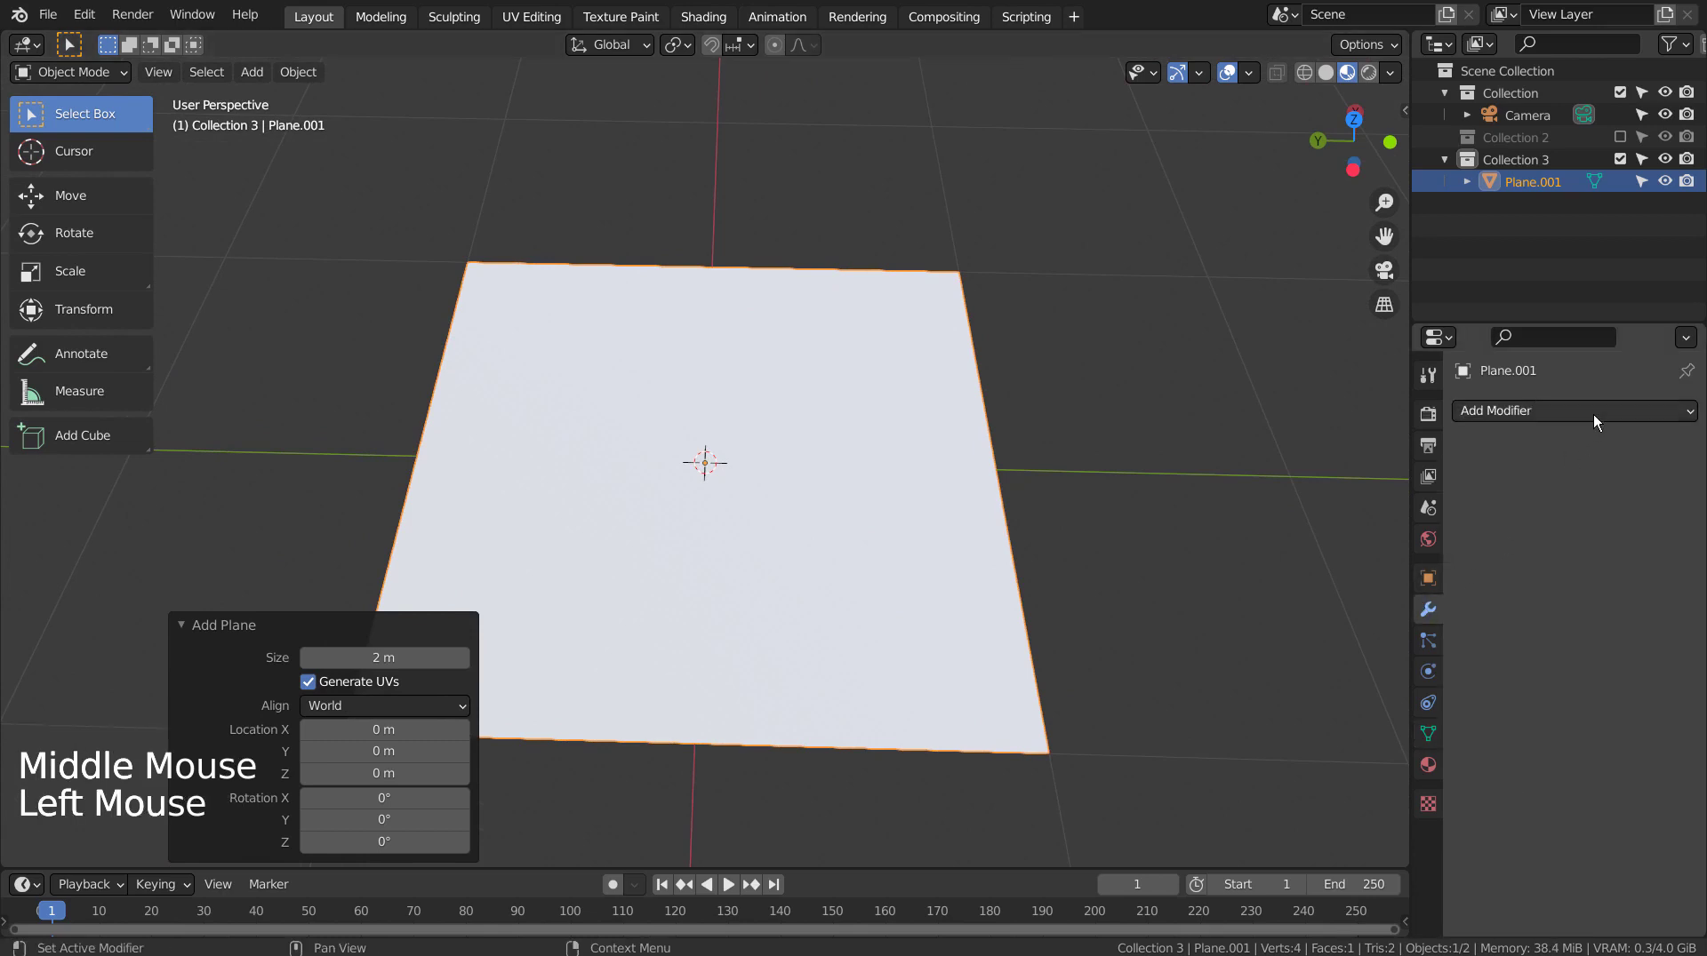
{"action": "left_click", "coordinate": [1593, 414]}
{"action": "left_click", "coordinate": [1282, 475]}
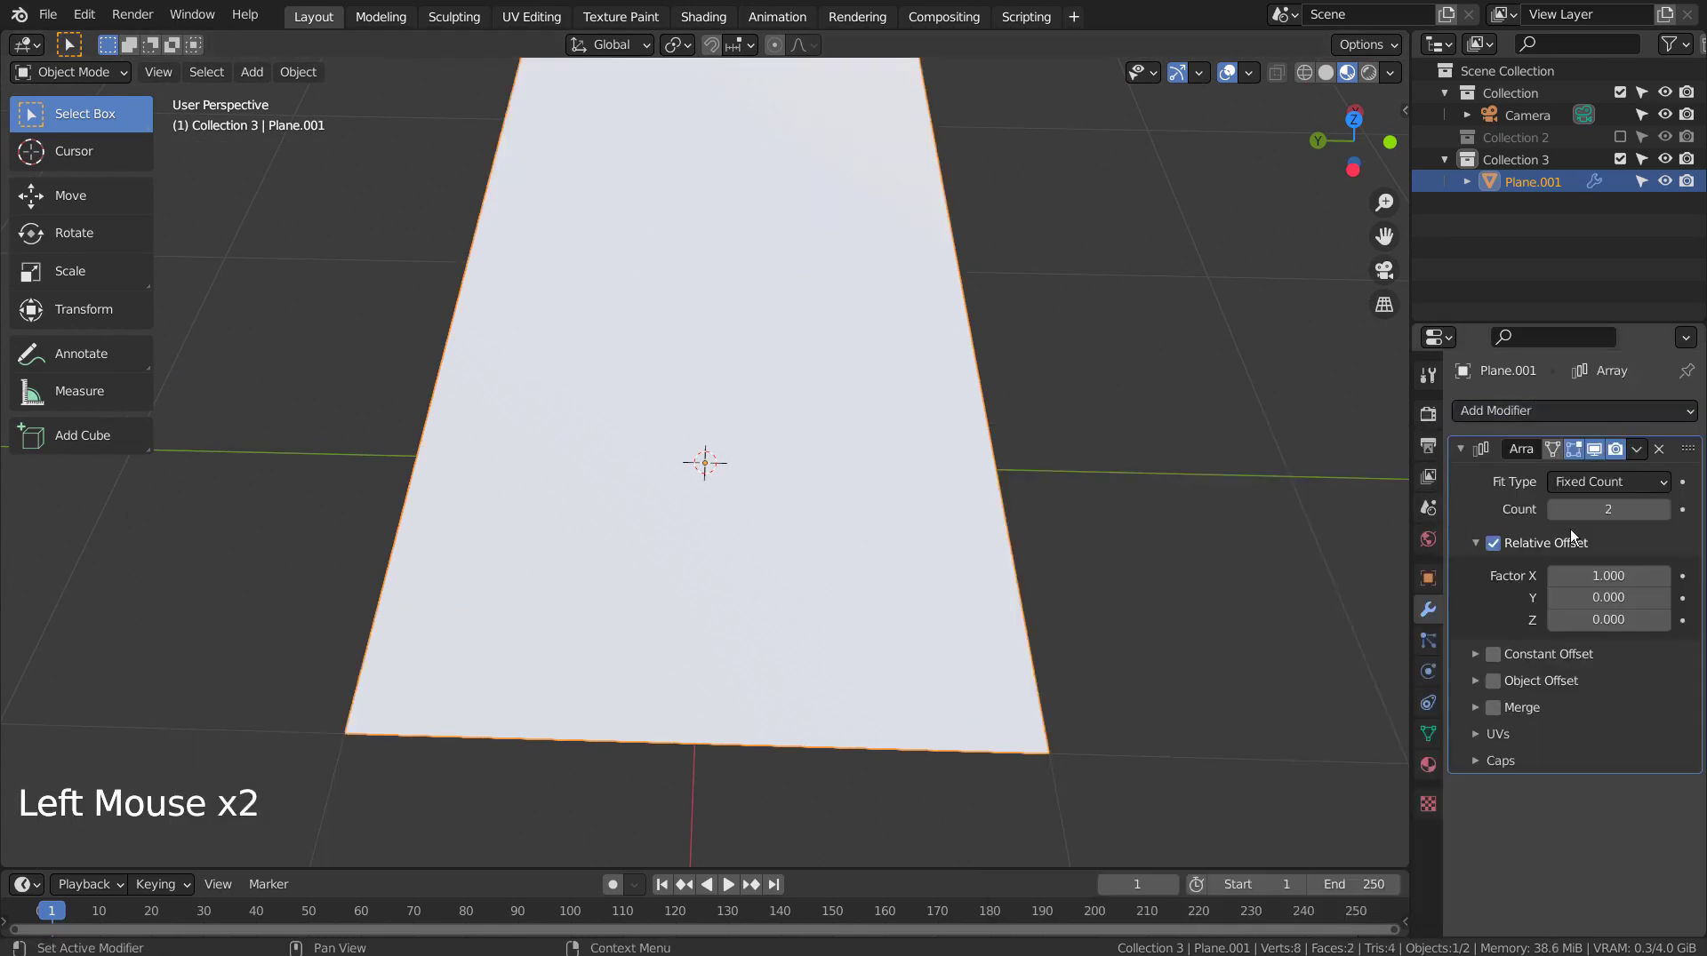
{"action": "middle_click_drag", "start_coordinate": [1135, 557], "coordinate": [1701, 708]}
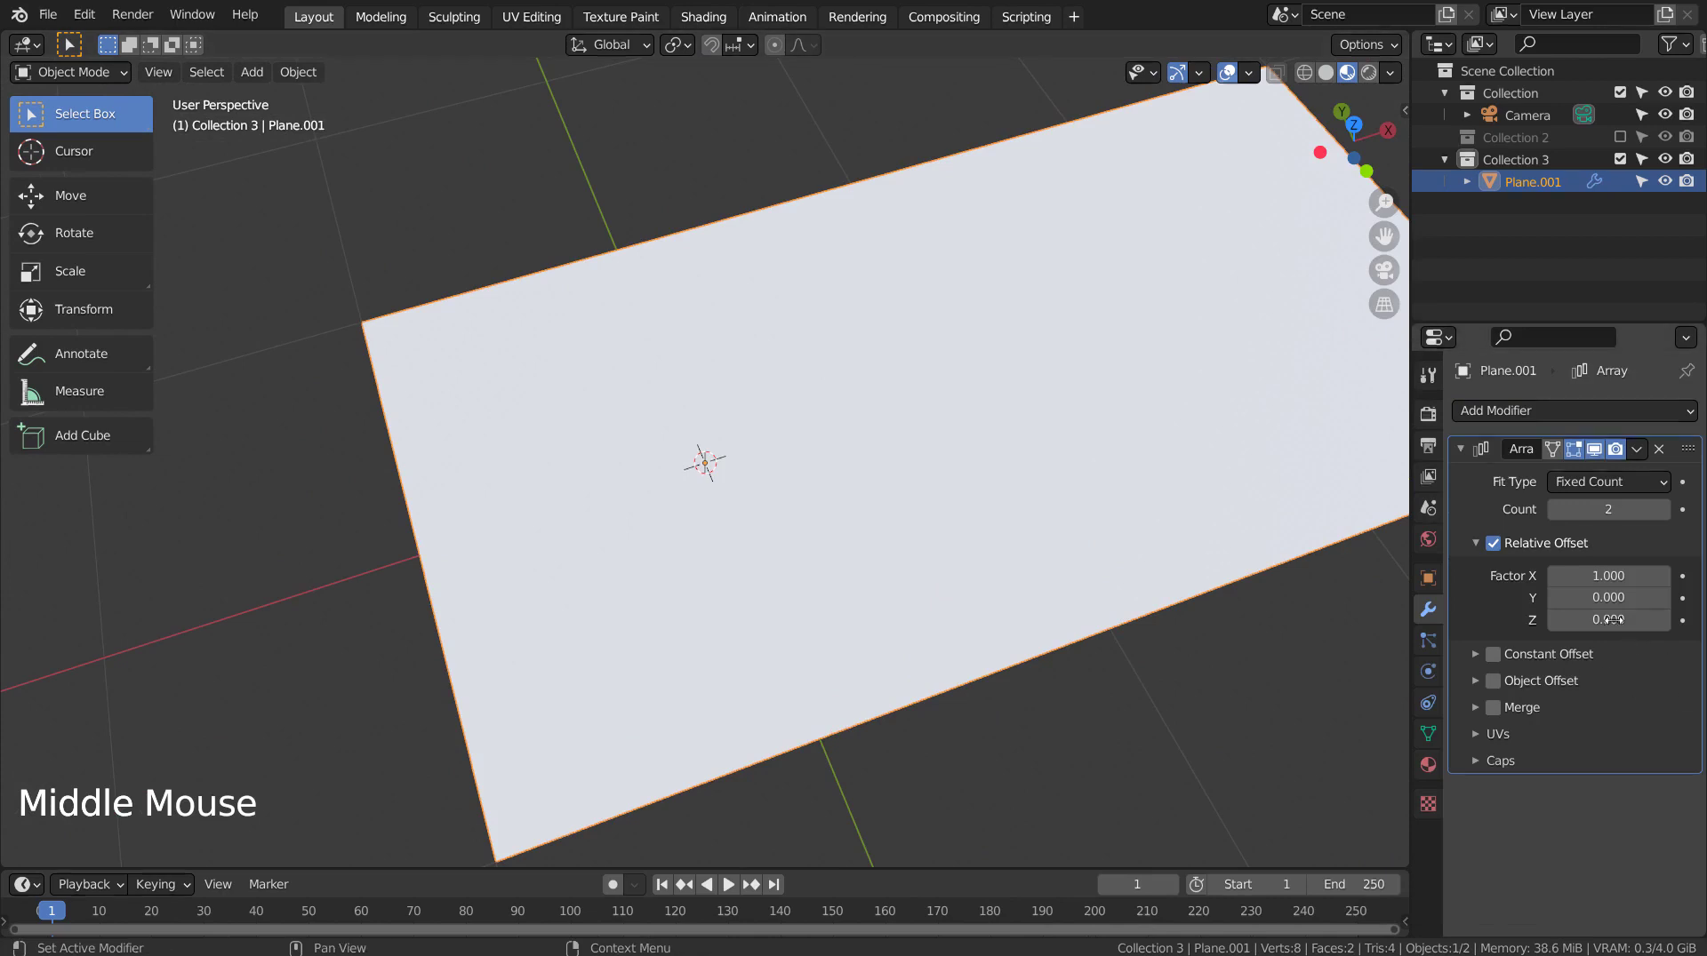
{"action": "left_click", "coordinate": [1609, 577]}
{"action": "type", "text": "1.01"}
{"action": "key", "text": "Return"}
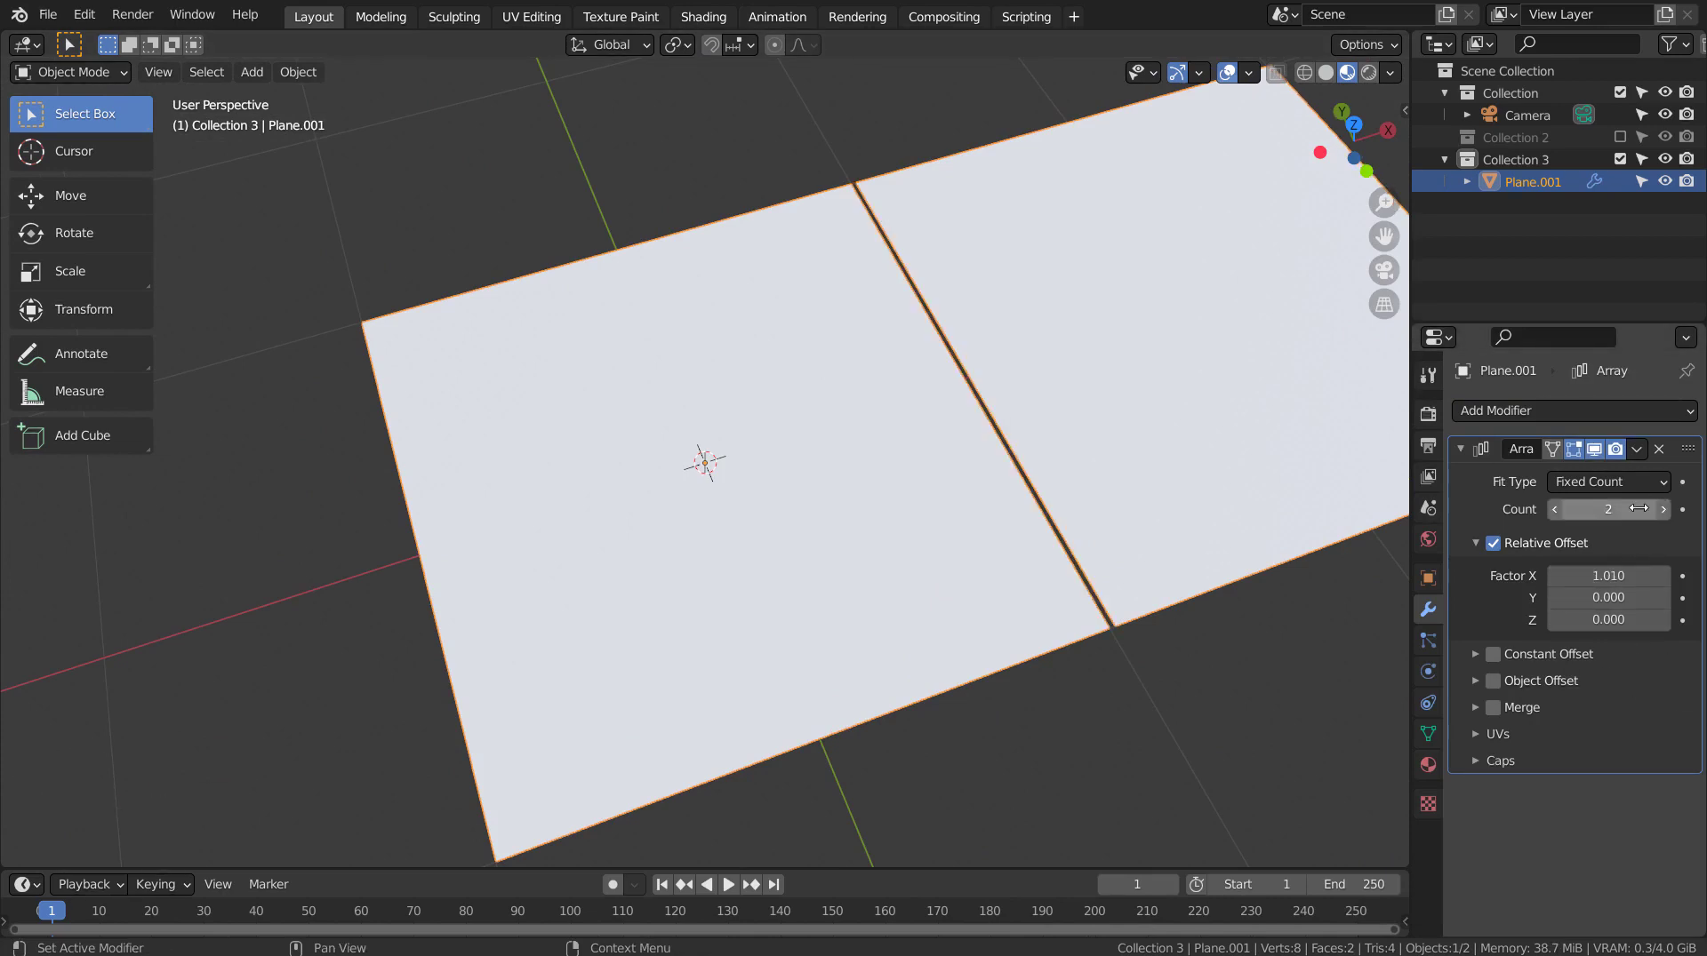
{"action": "left_click_drag", "start_coordinate": [1638, 509], "coordinate": [1689, 510]}
{"action": "scroll", "coordinate": [1056, 544], "scroll_direction": "down", "scroll_amount": 6}
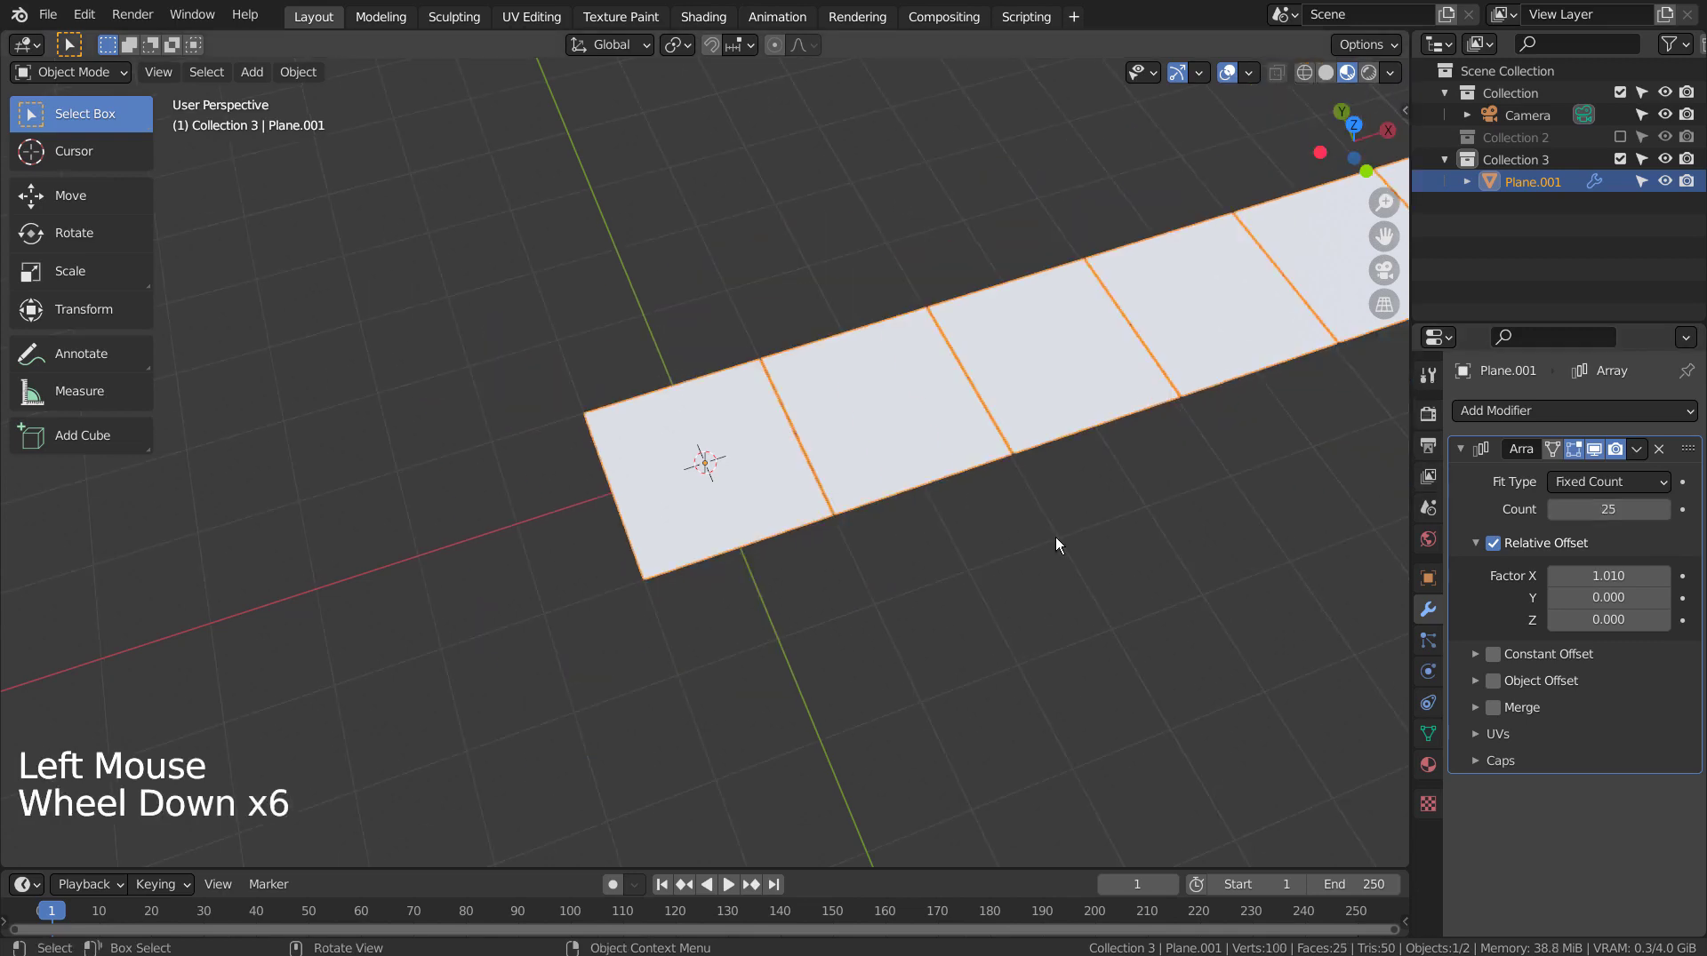
{"action": "scroll", "coordinate": [1056, 539], "scroll_direction": "down", "scroll_amount": 10}
{"action": "scroll", "coordinate": [1056, 539], "scroll_direction": "up", "scroll_amount": 11}
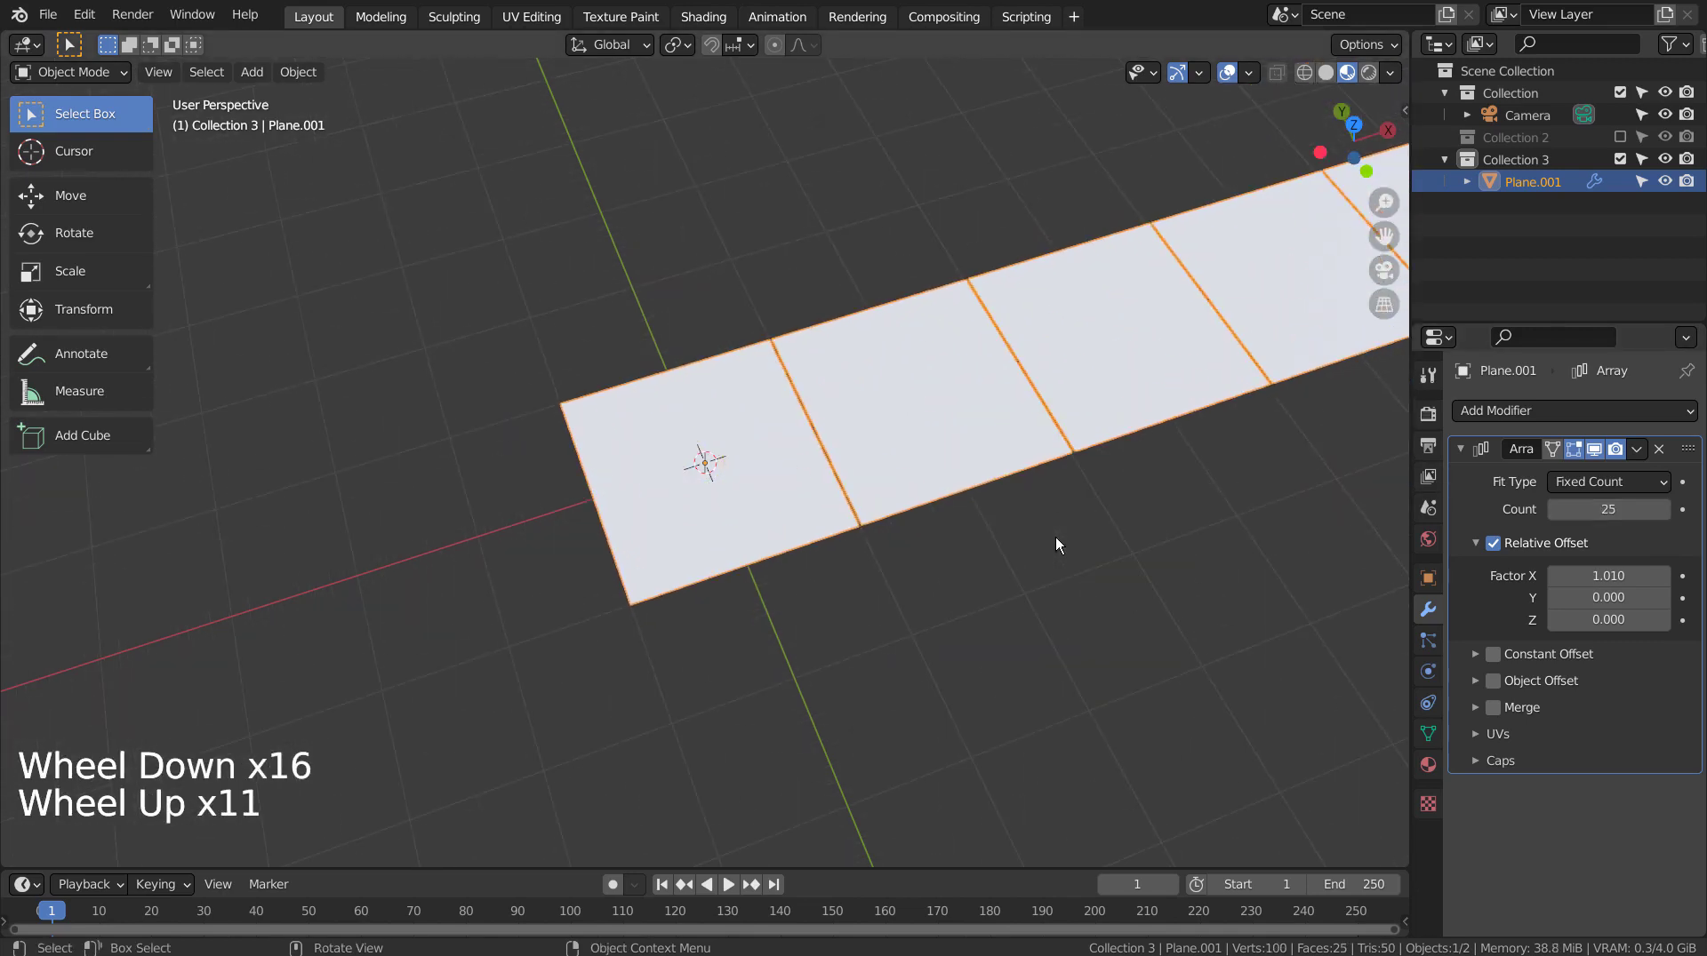
Add a second Array modifier with a 1.01 Y offset factor
{"action": "left_click", "coordinate": [1612, 411]}
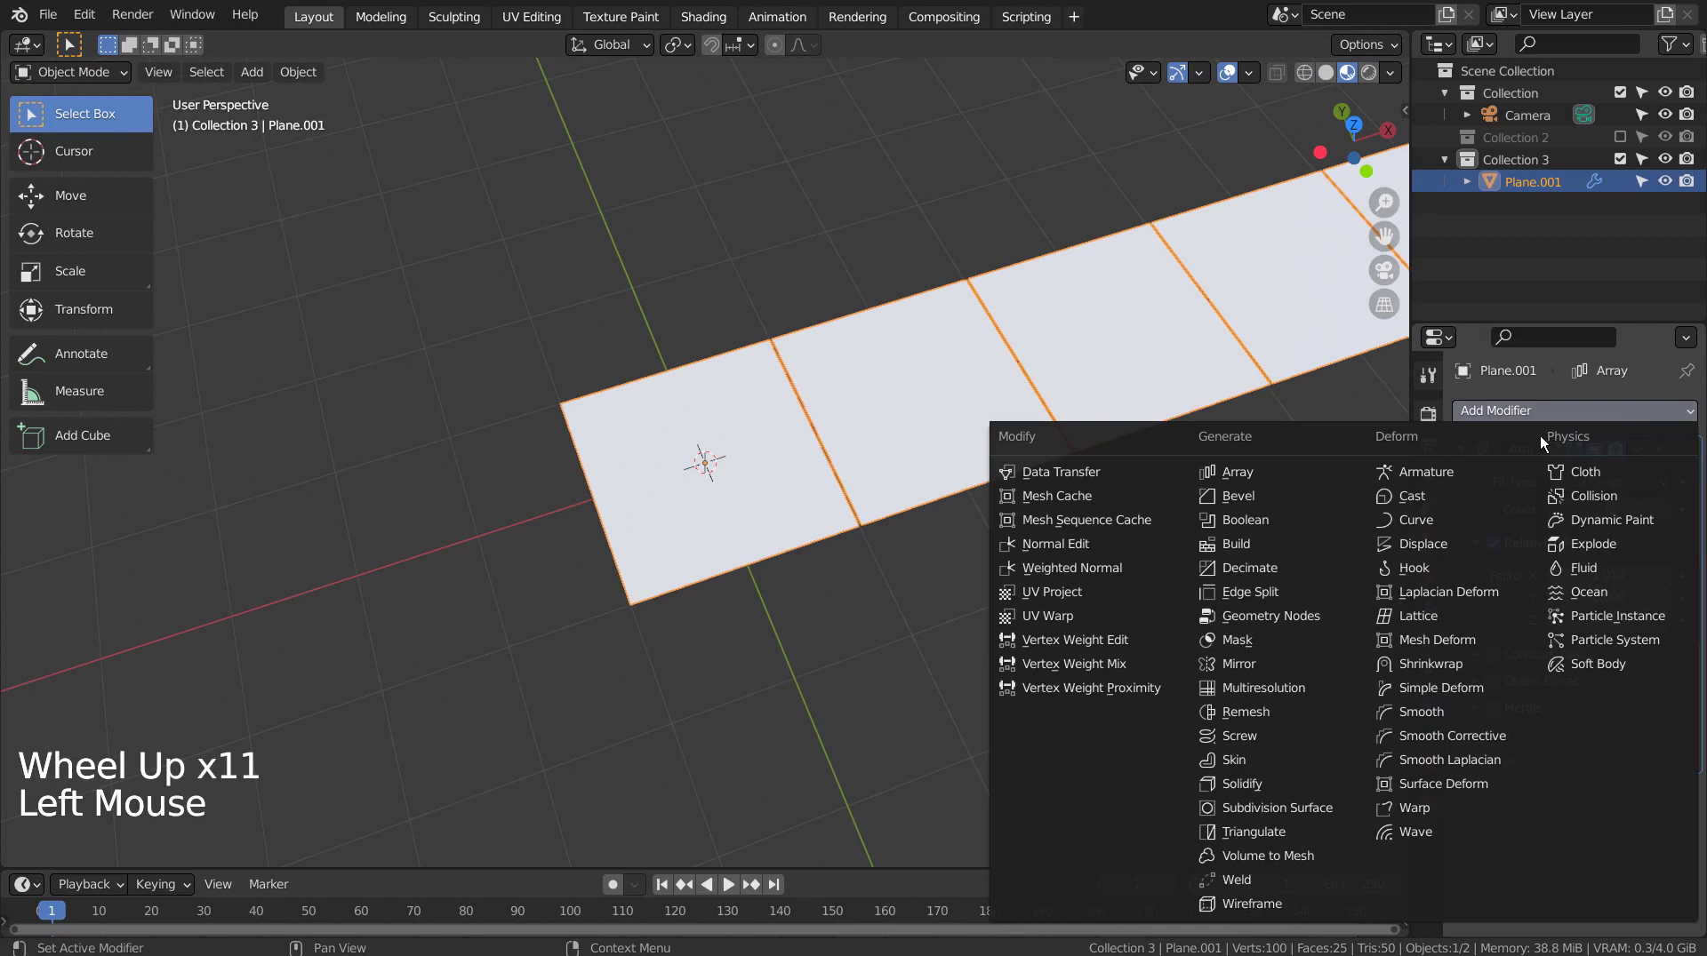
{"action": "left_click", "coordinate": [1297, 471]}
{"action": "scroll", "coordinate": [1639, 662], "scroll_direction": "down", "scroll_amount": 5}
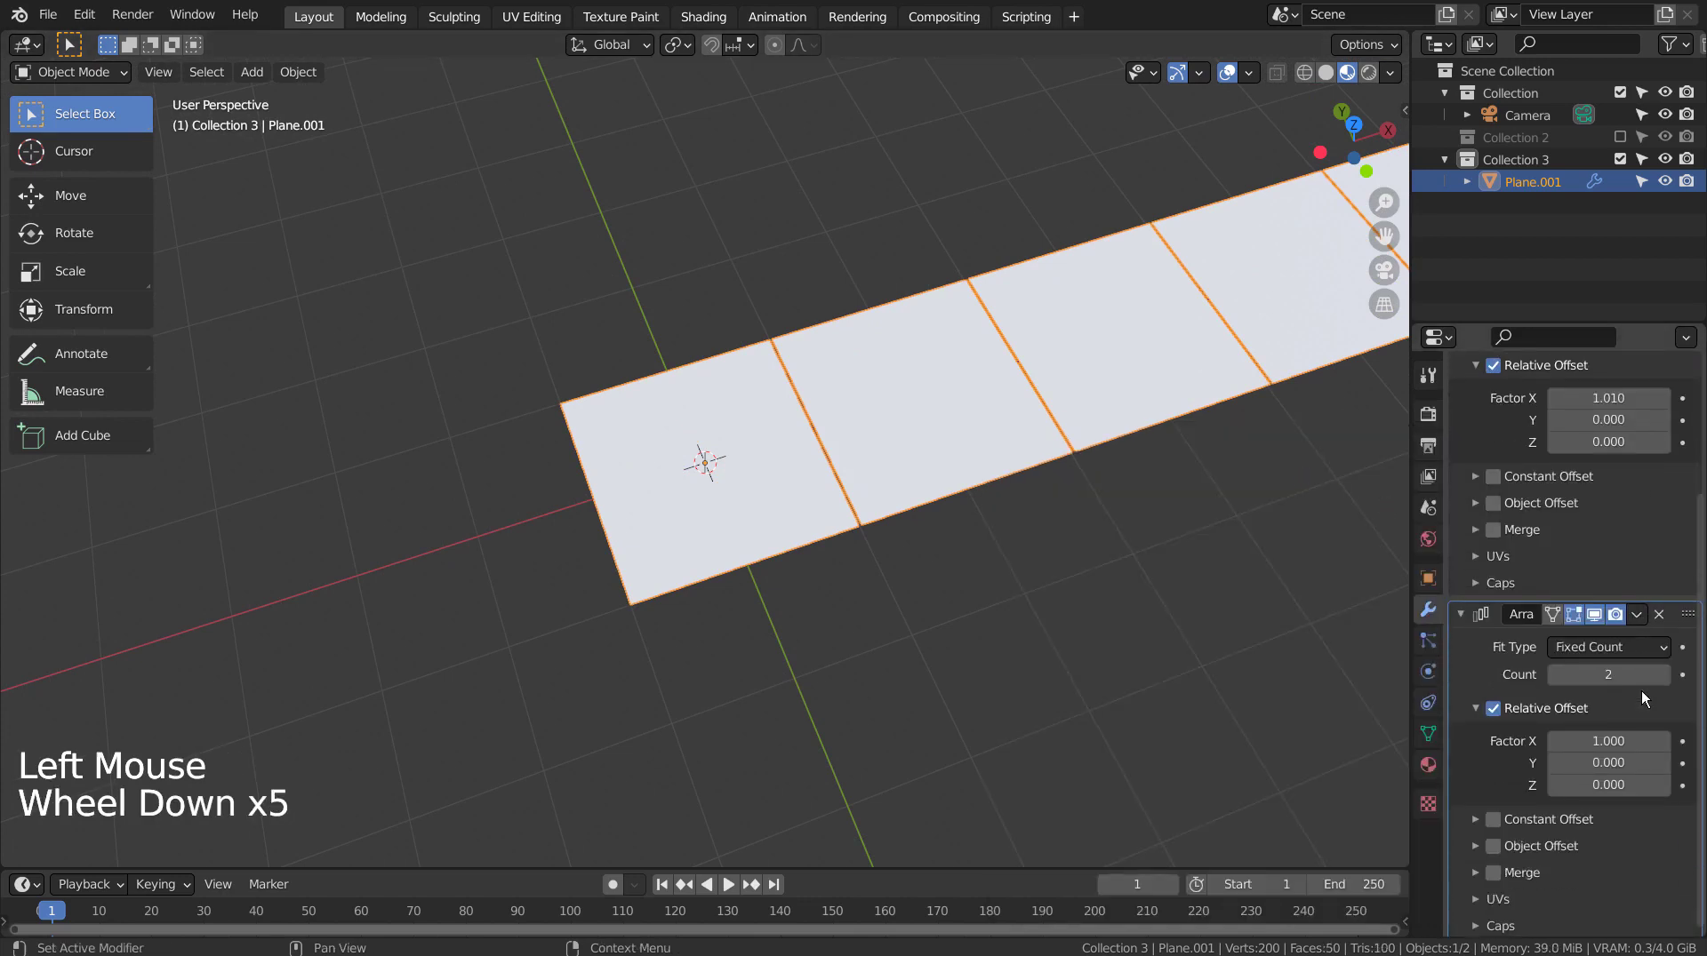
{"action": "left_click", "coordinate": [1623, 675]}
{"action": "type", "text": "25"}
{"action": "key", "text": "Return"}
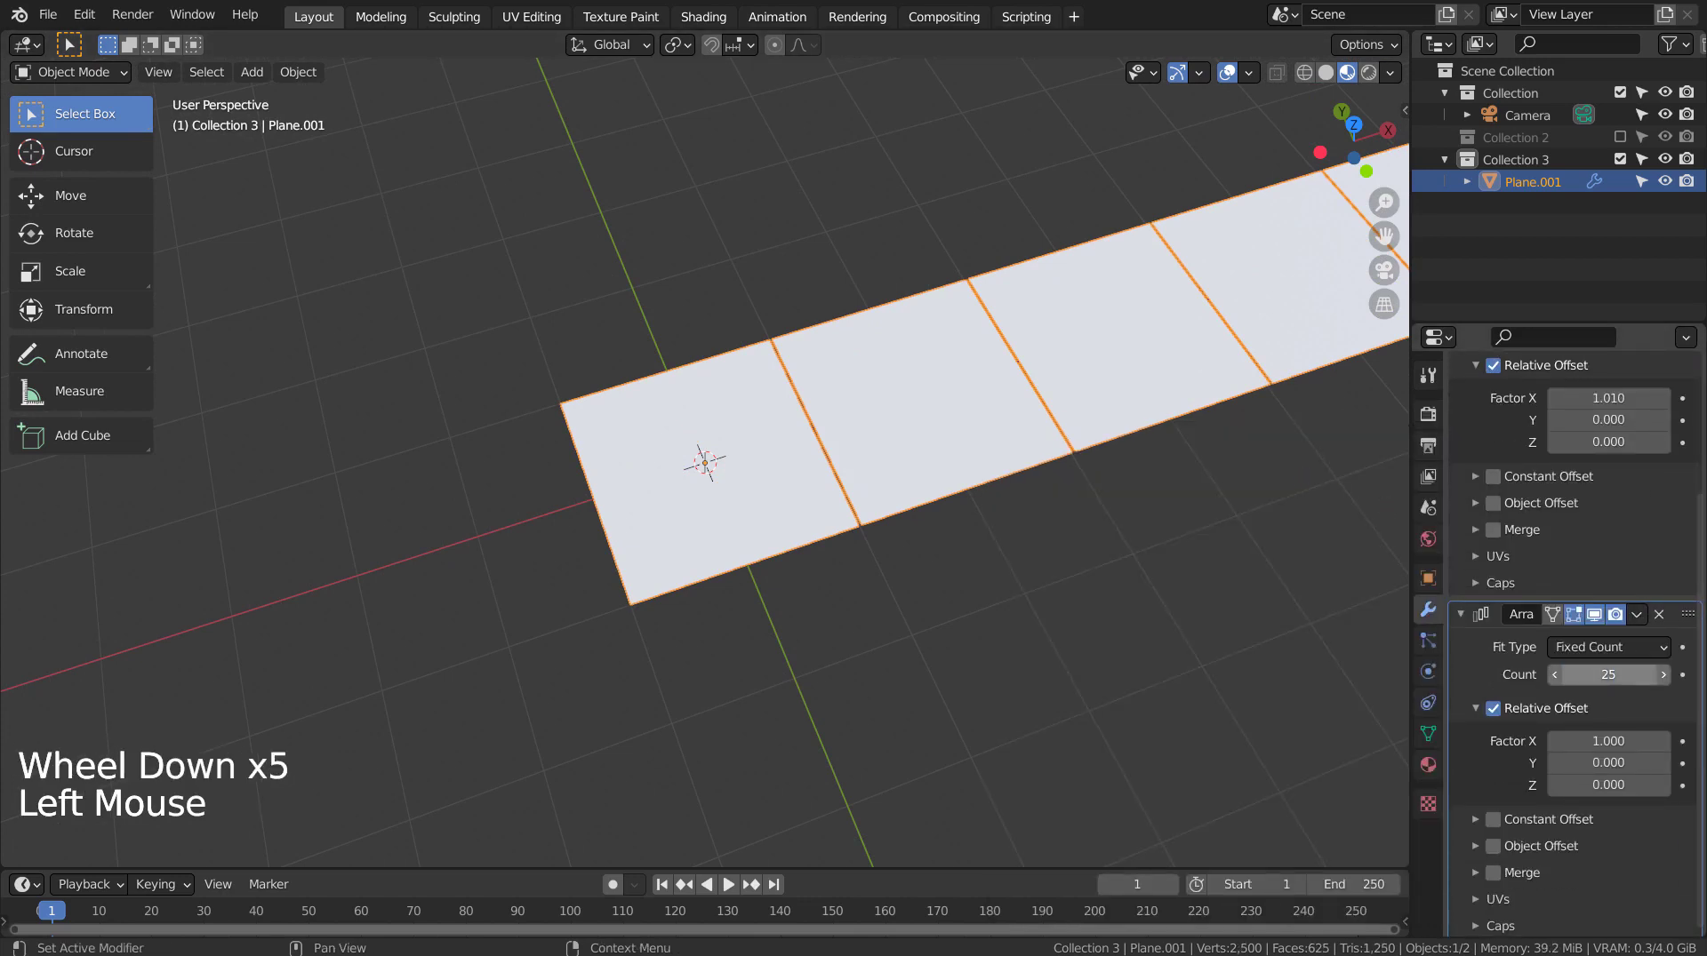
{"action": "double_click", "coordinate": [1618, 741]}
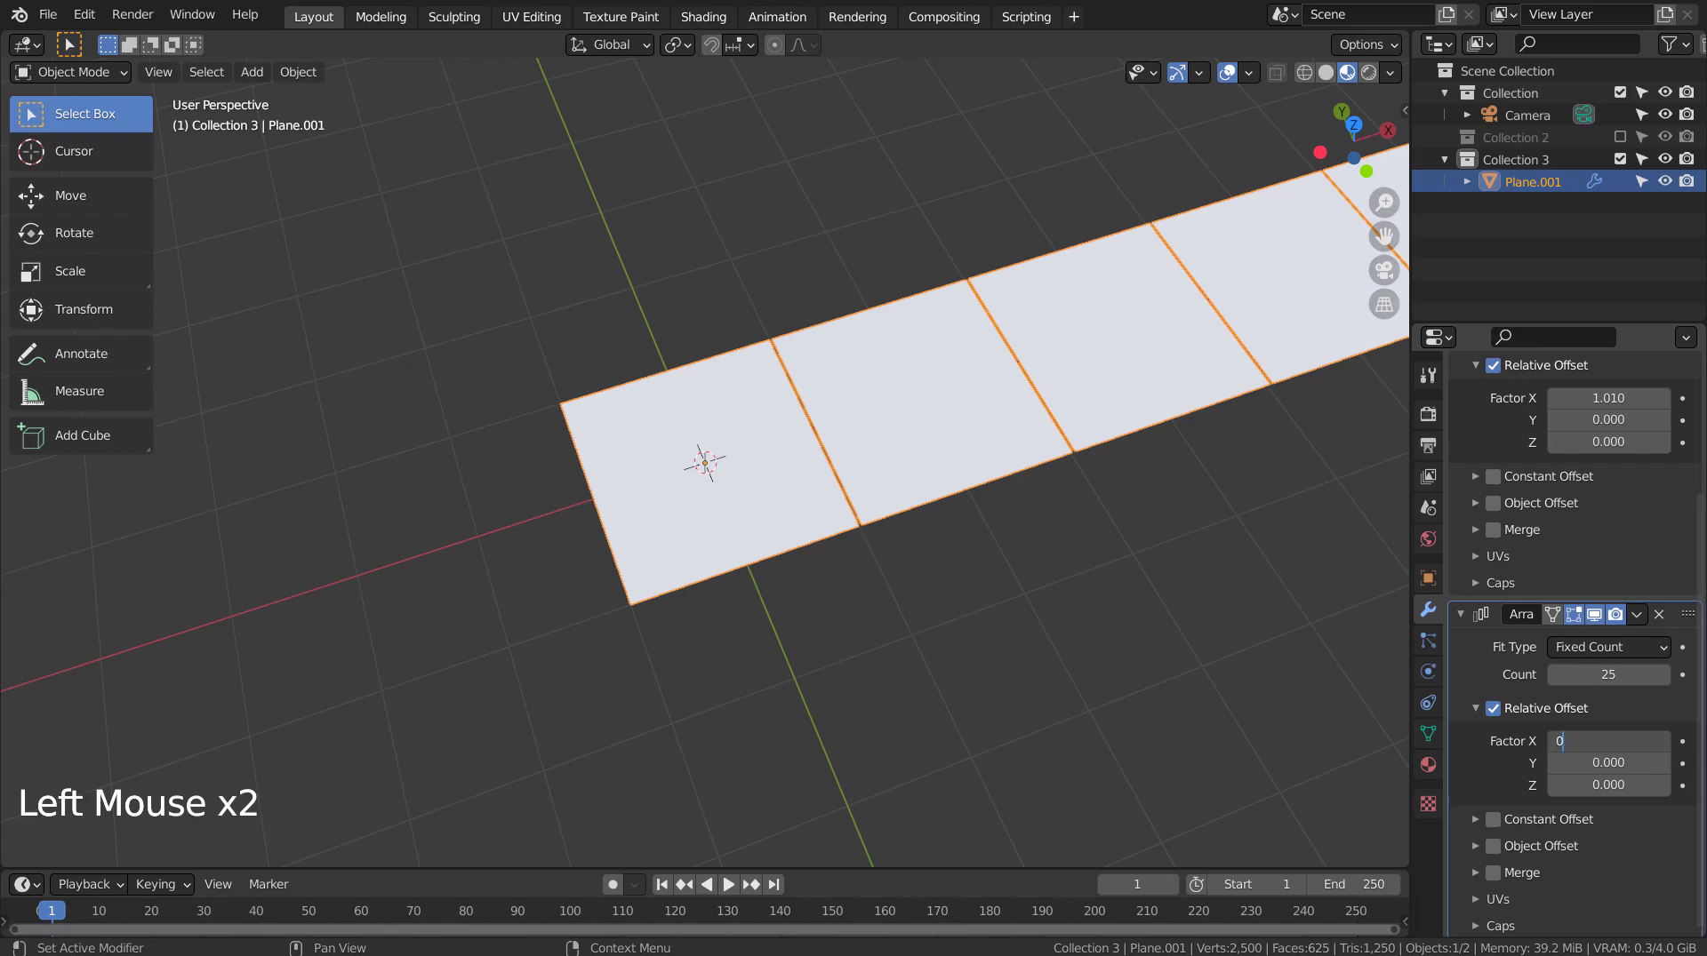
{"action": "type", "text": "1.01"}
{"action": "key", "text": "Return"}
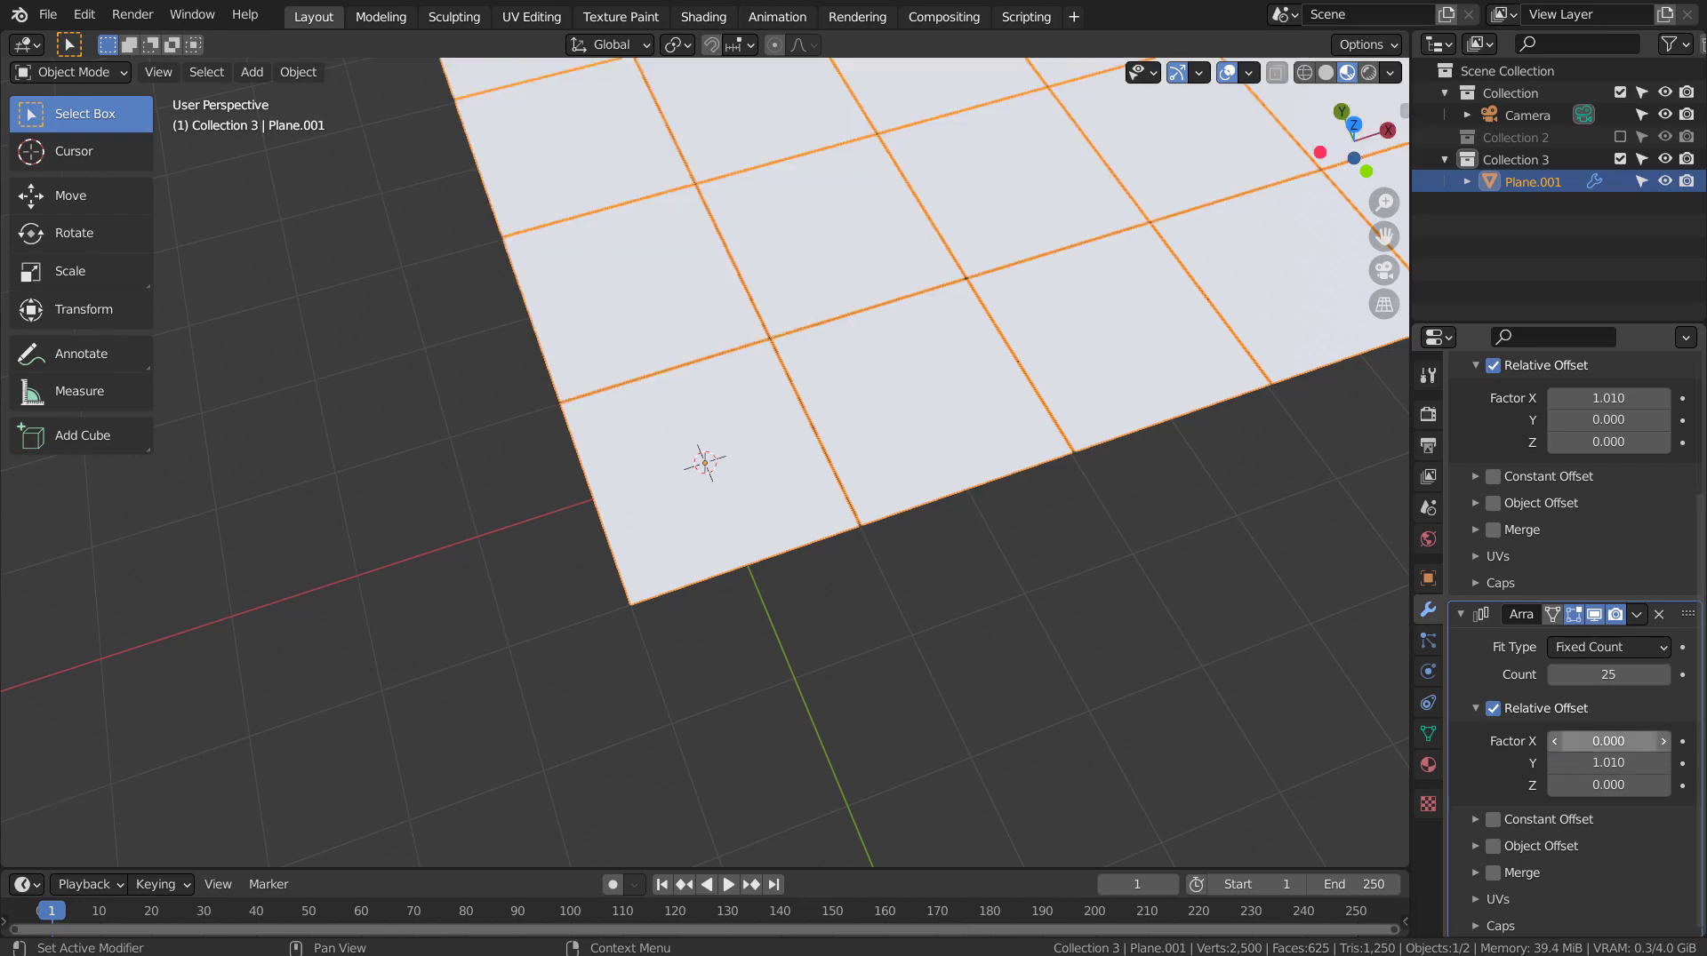
Reduce the second array's count to 15 and collapse both Array modifier panels
{"action": "scroll", "coordinate": [1065, 465], "scroll_direction": "down", "scroll_amount": 13}
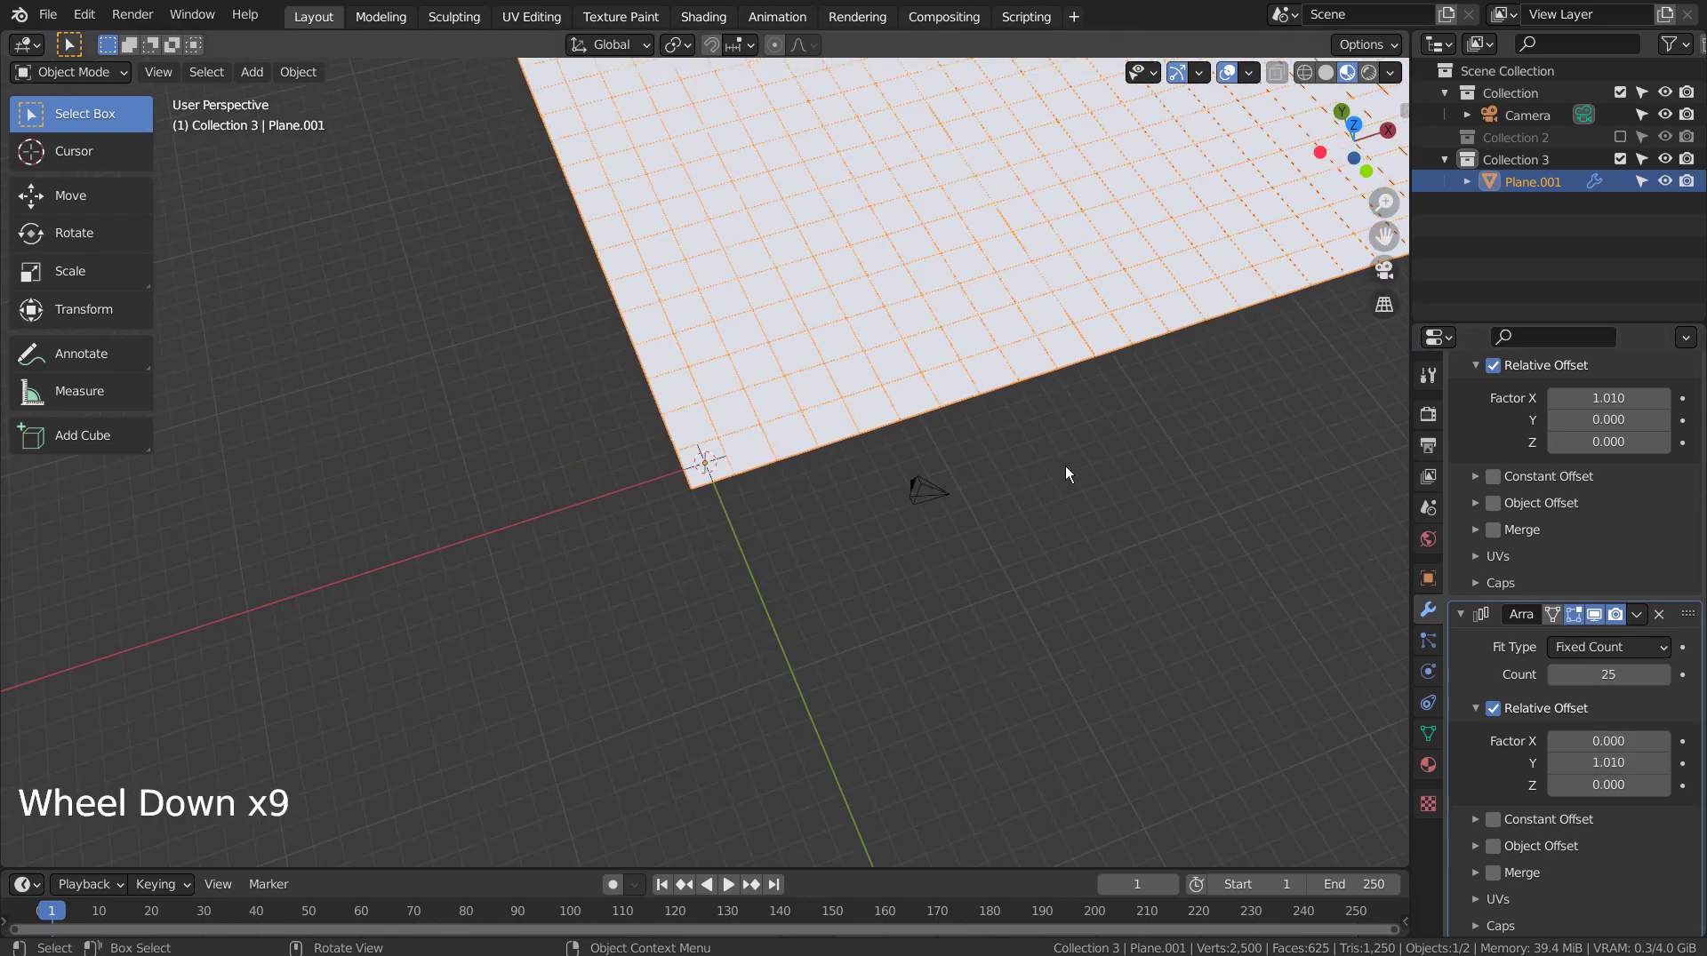
{"action": "middle_click_drag", "start_coordinate": [1107, 409], "coordinate": [823, 632], "text": "shift"}
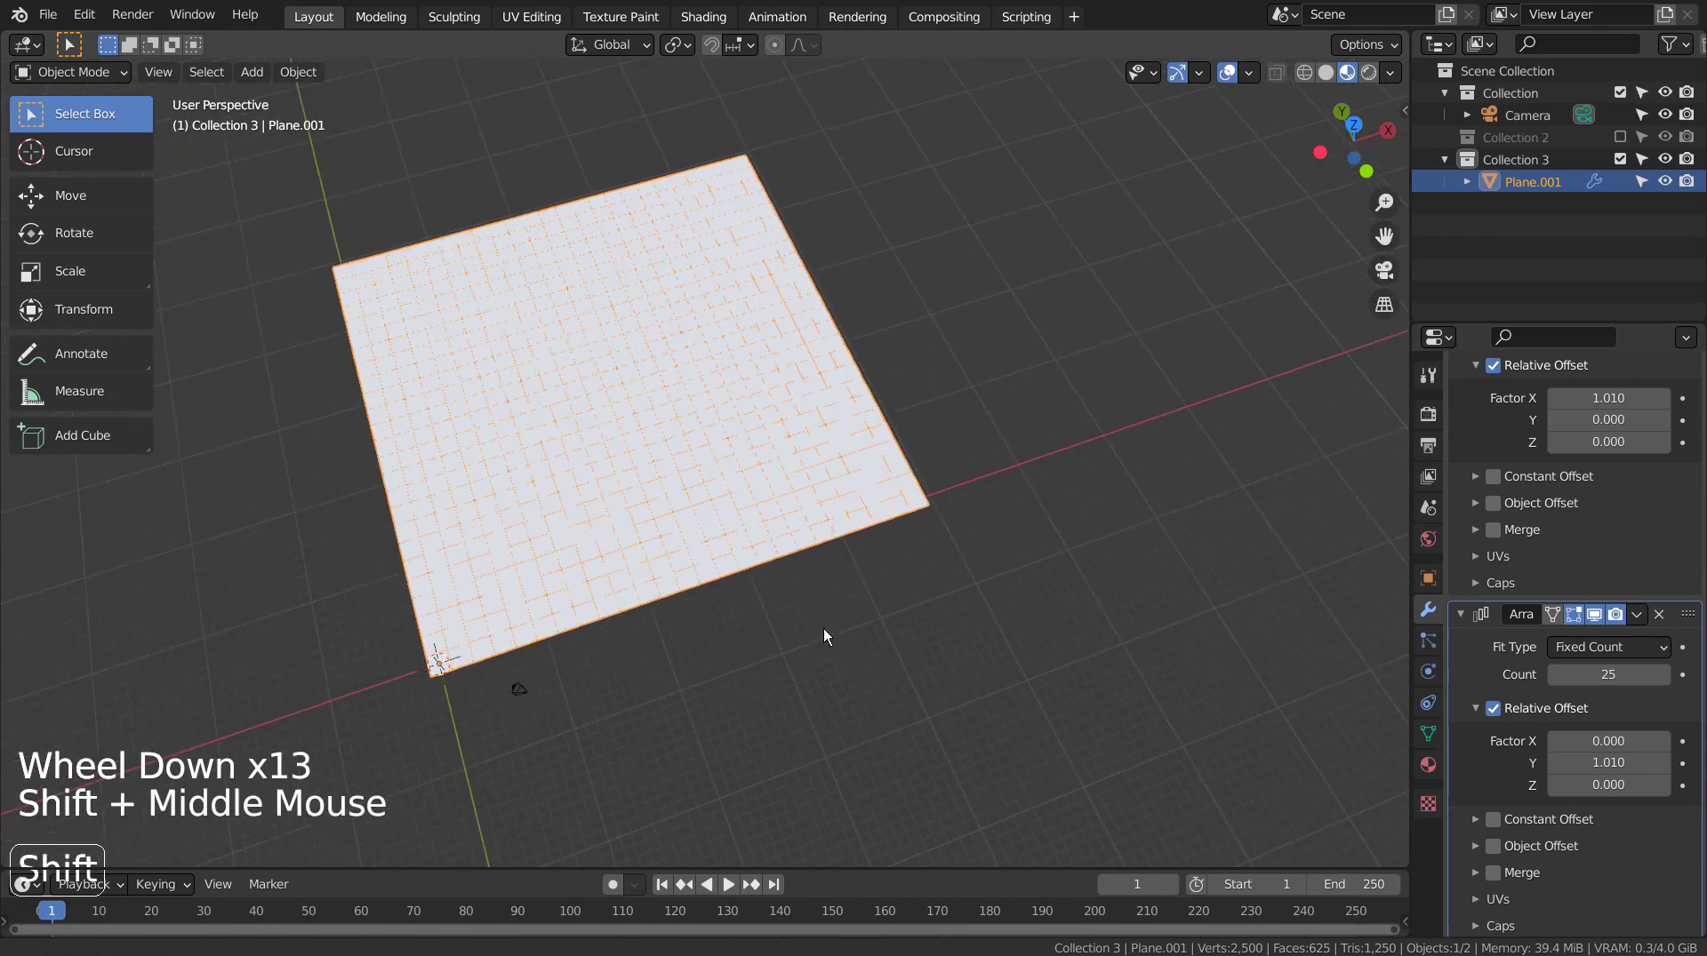
{"action": "left_click", "coordinate": [1585, 673]}
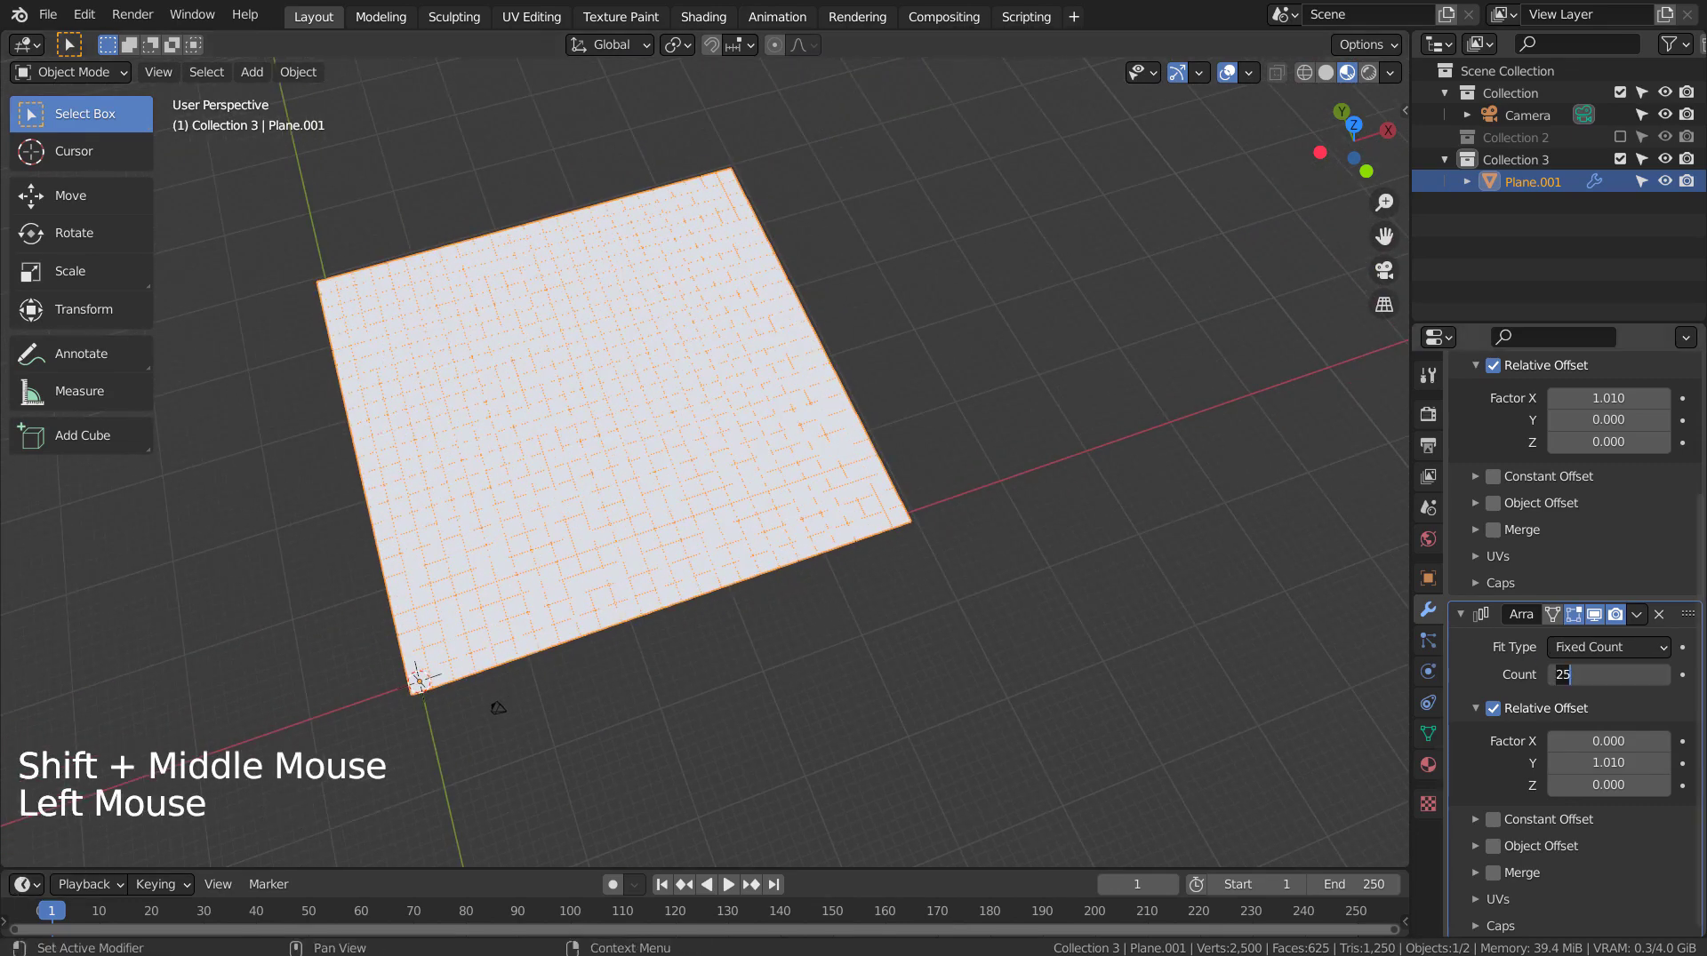
{"action": "type", "text": "15"}
{"action": "key", "text": "Return"}
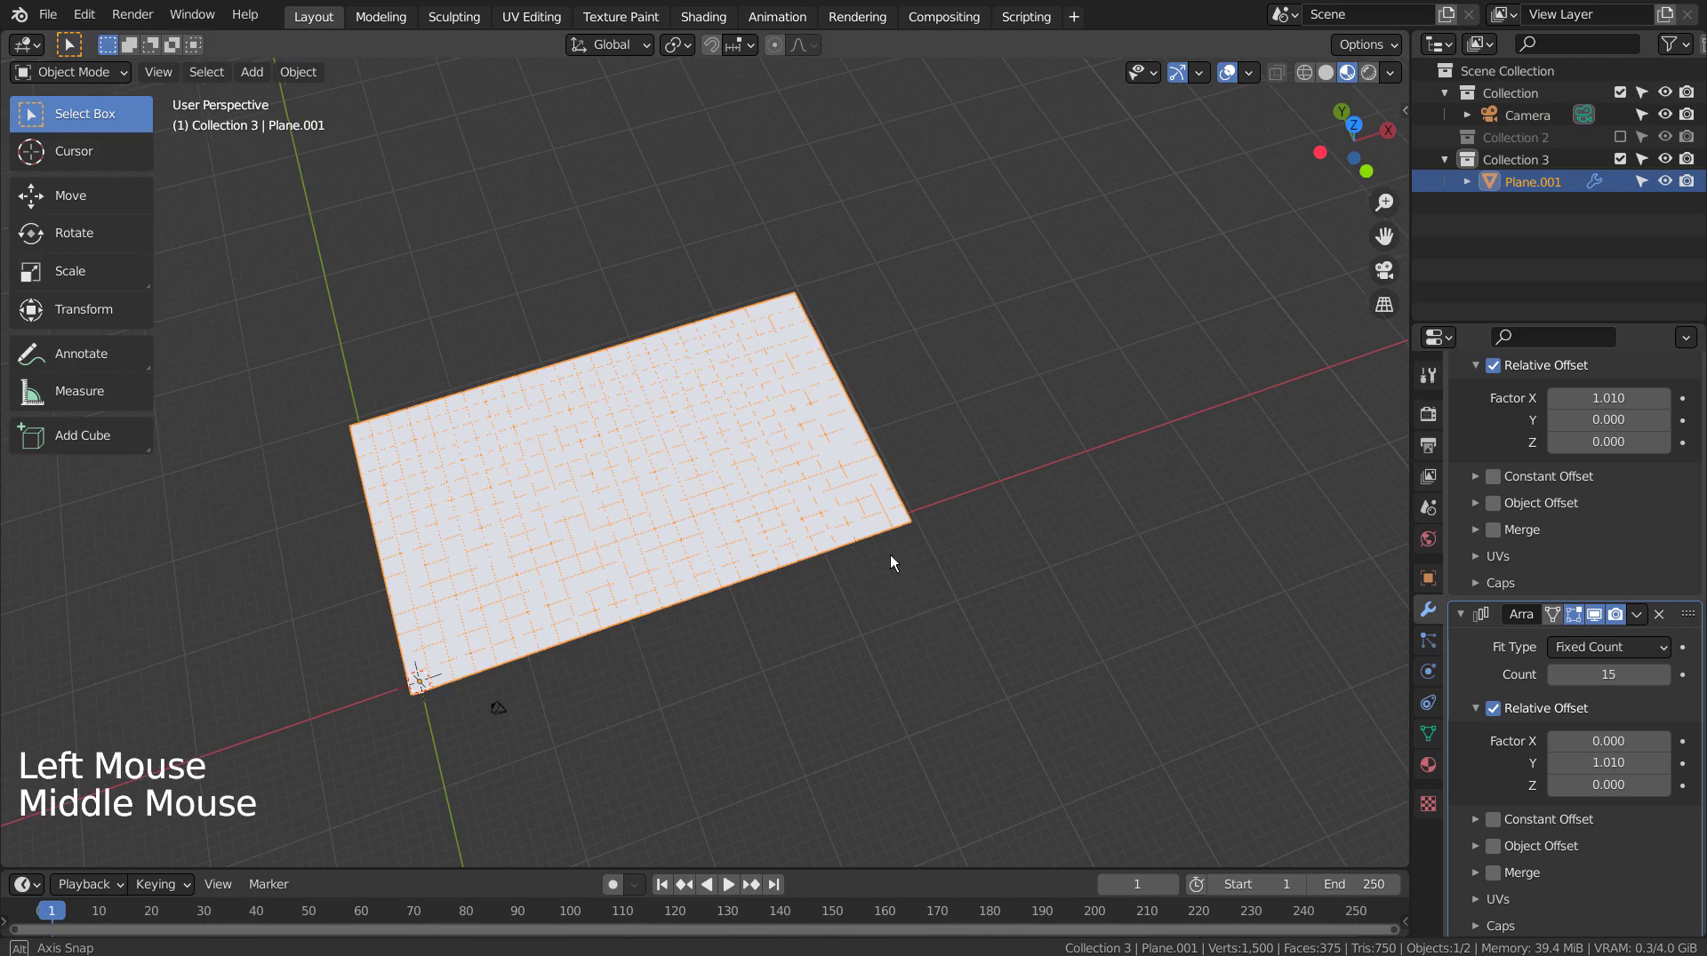
{"action": "middle_click_drag", "start_coordinate": [891, 560], "coordinate": [1074, 505]}
{"action": "scroll", "coordinate": [1042, 582], "scroll_direction": "up", "scroll_amount": 3}
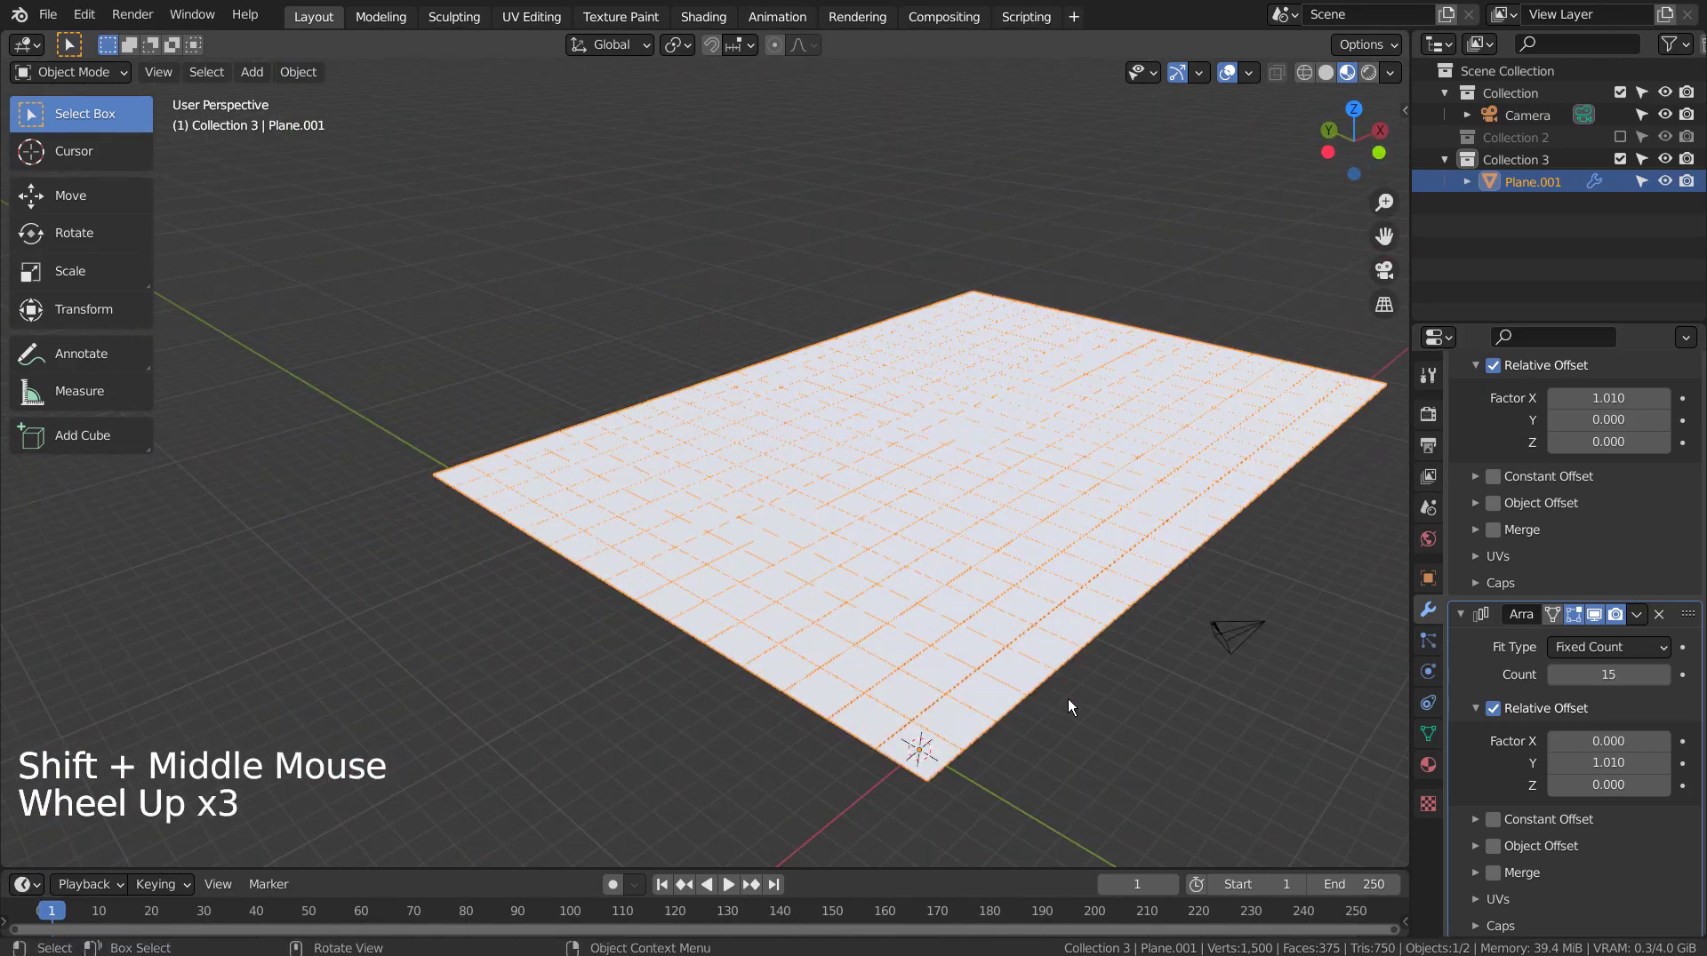
{"action": "middle_click_drag", "start_coordinate": [1069, 706], "coordinate": [964, 676]}
{"action": "middle_click", "coordinate": [963, 675]}
{"action": "scroll", "coordinate": [1586, 480], "scroll_direction": "up", "scroll_amount": 10}
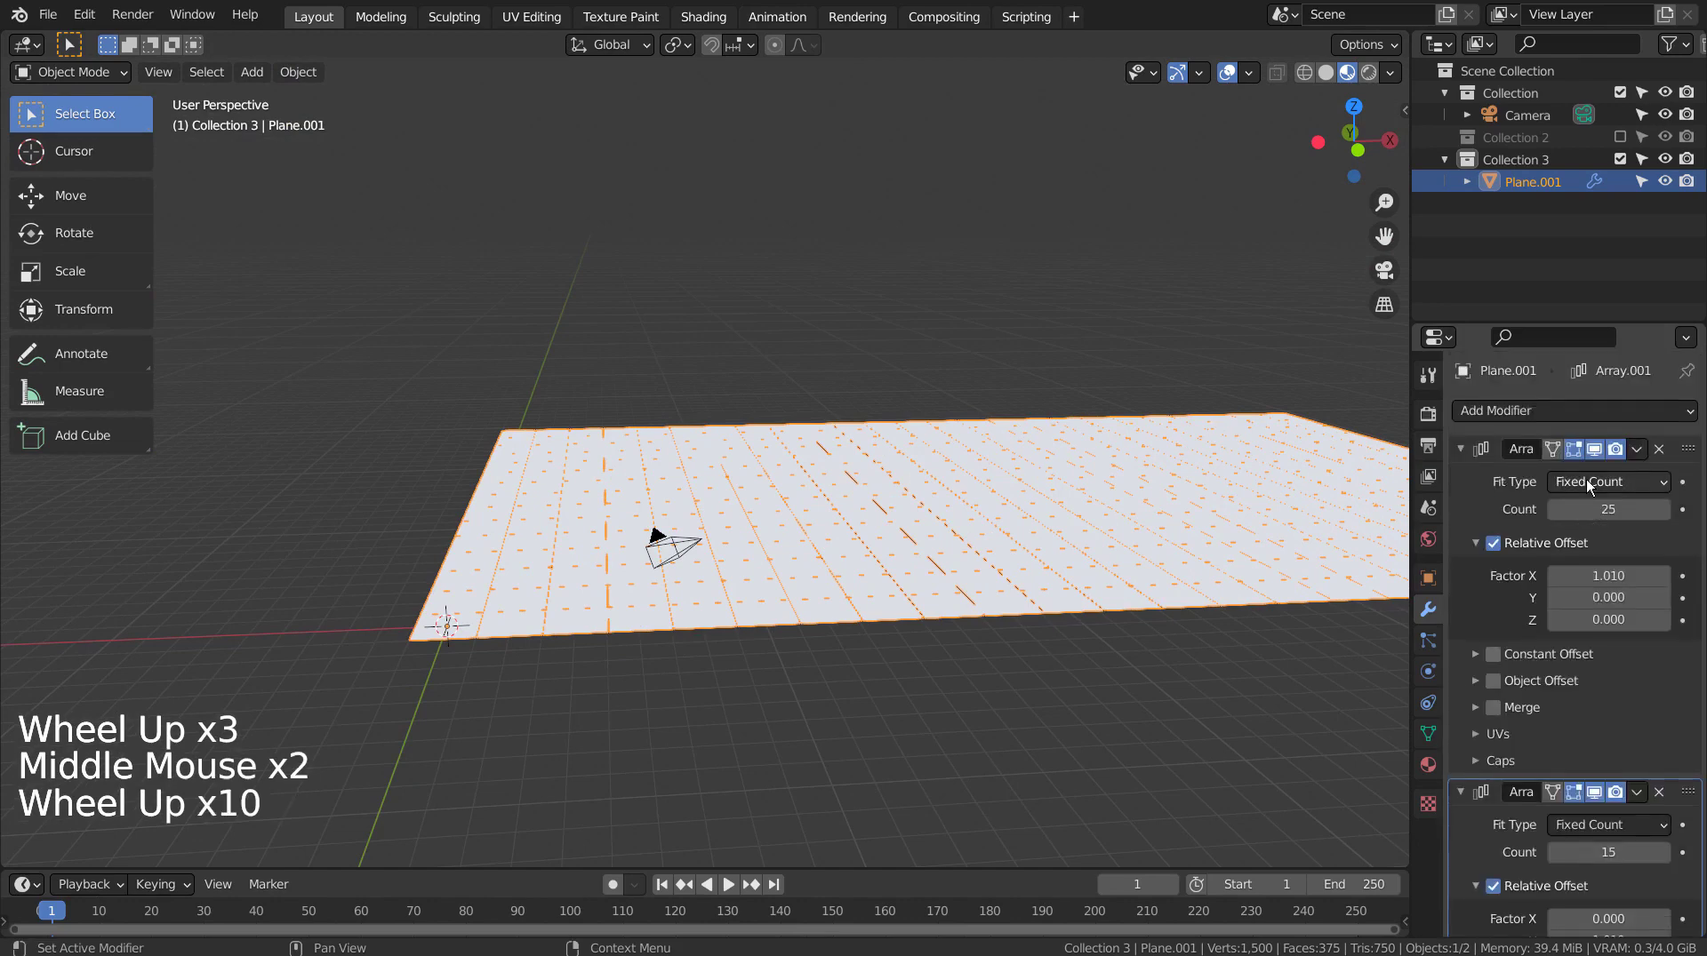
{"action": "left_click", "coordinate": [1459, 448]}
{"action": "left_click", "coordinate": [1458, 480]}
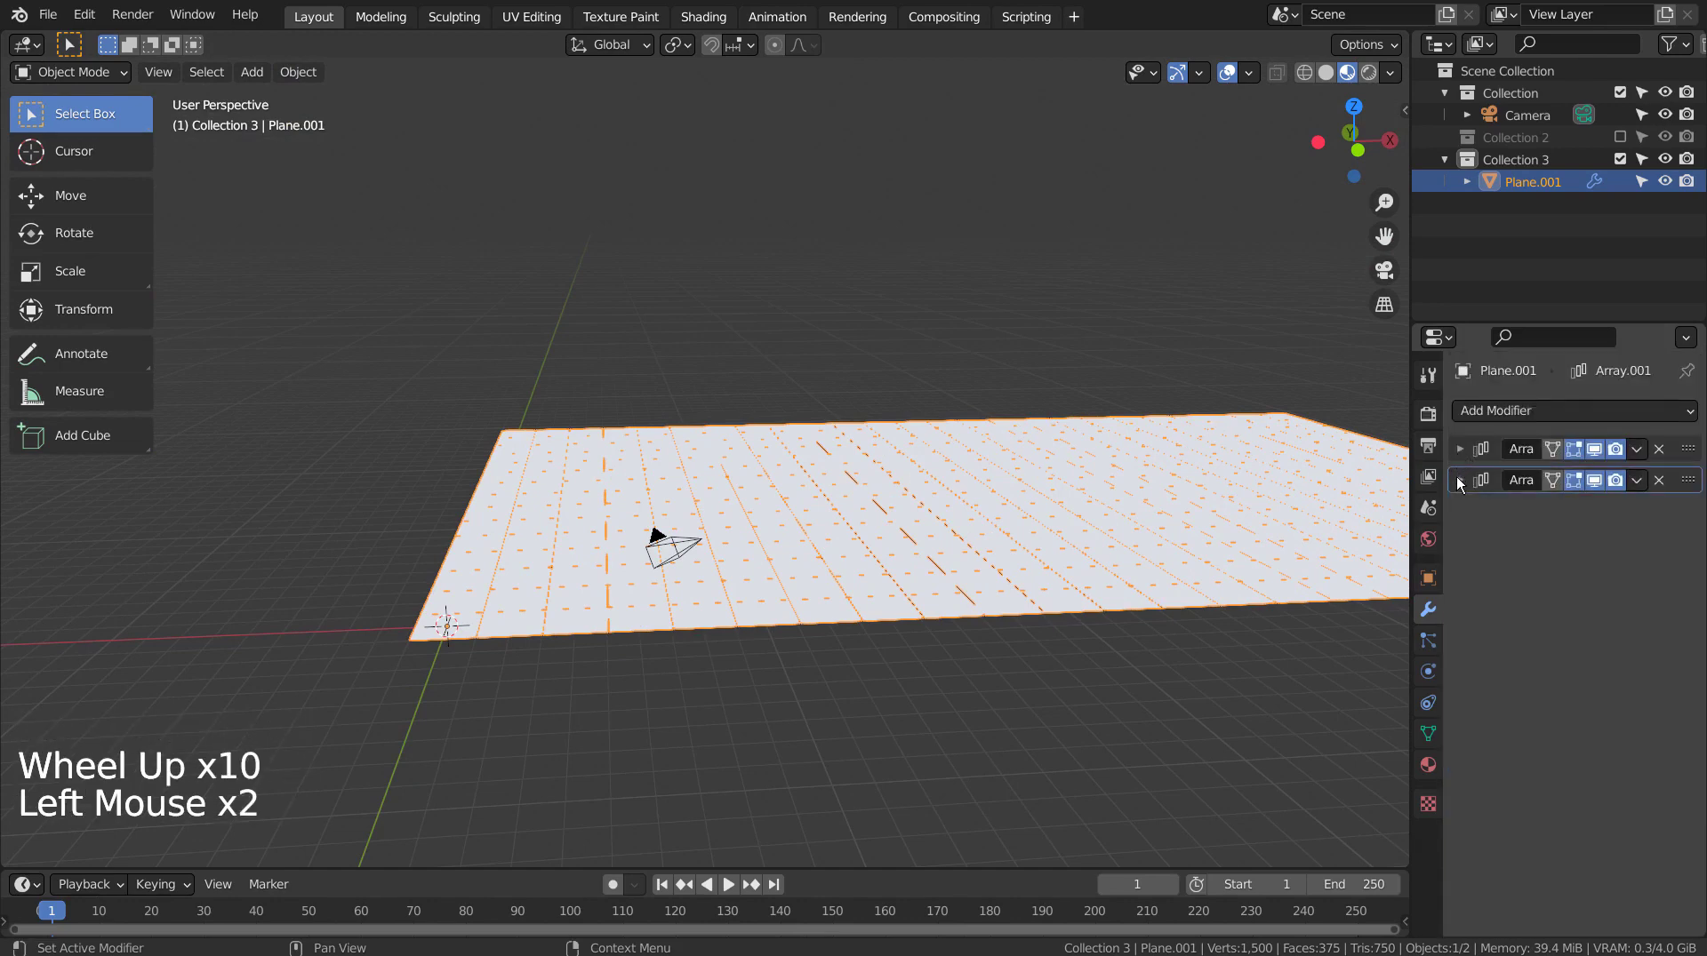
Add a Solidify modifier with 0.09 m thickness and switch to front orthographic view
{"action": "left_click", "coordinate": [1527, 410]}
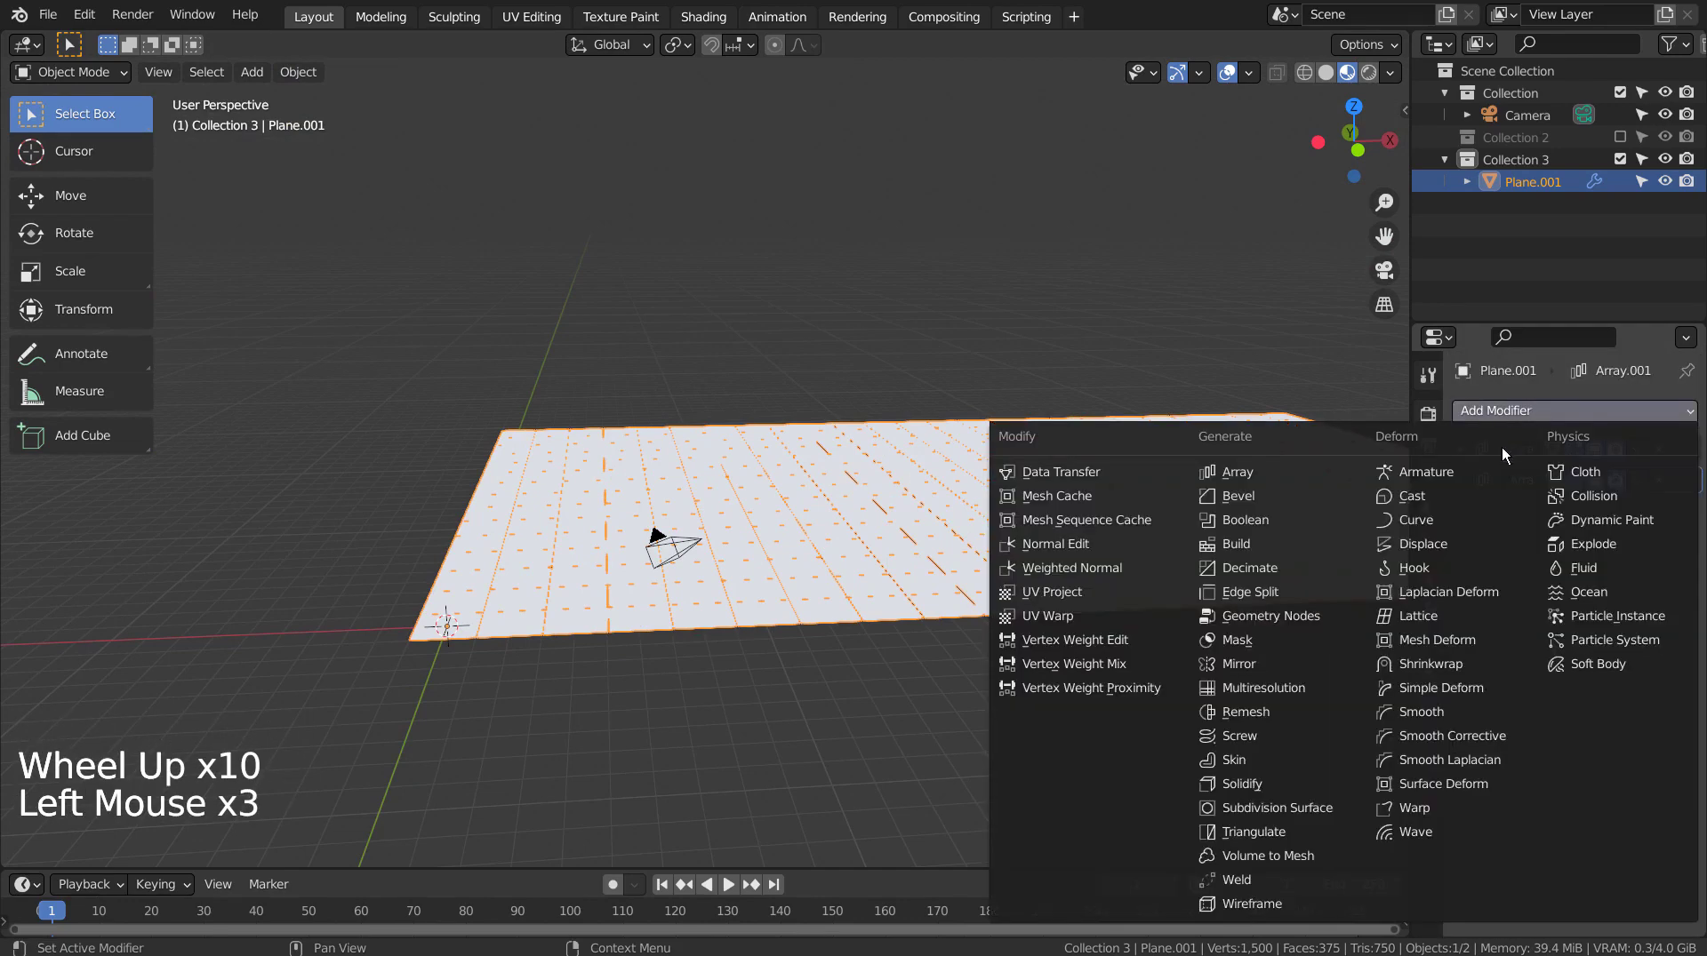
{"action": "left_click", "coordinate": [1256, 783]}
{"action": "middle_click_drag", "start_coordinate": [1004, 680], "coordinate": [1015, 633]}
{"action": "scroll", "coordinate": [850, 546], "scroll_direction": "up", "scroll_amount": 3}
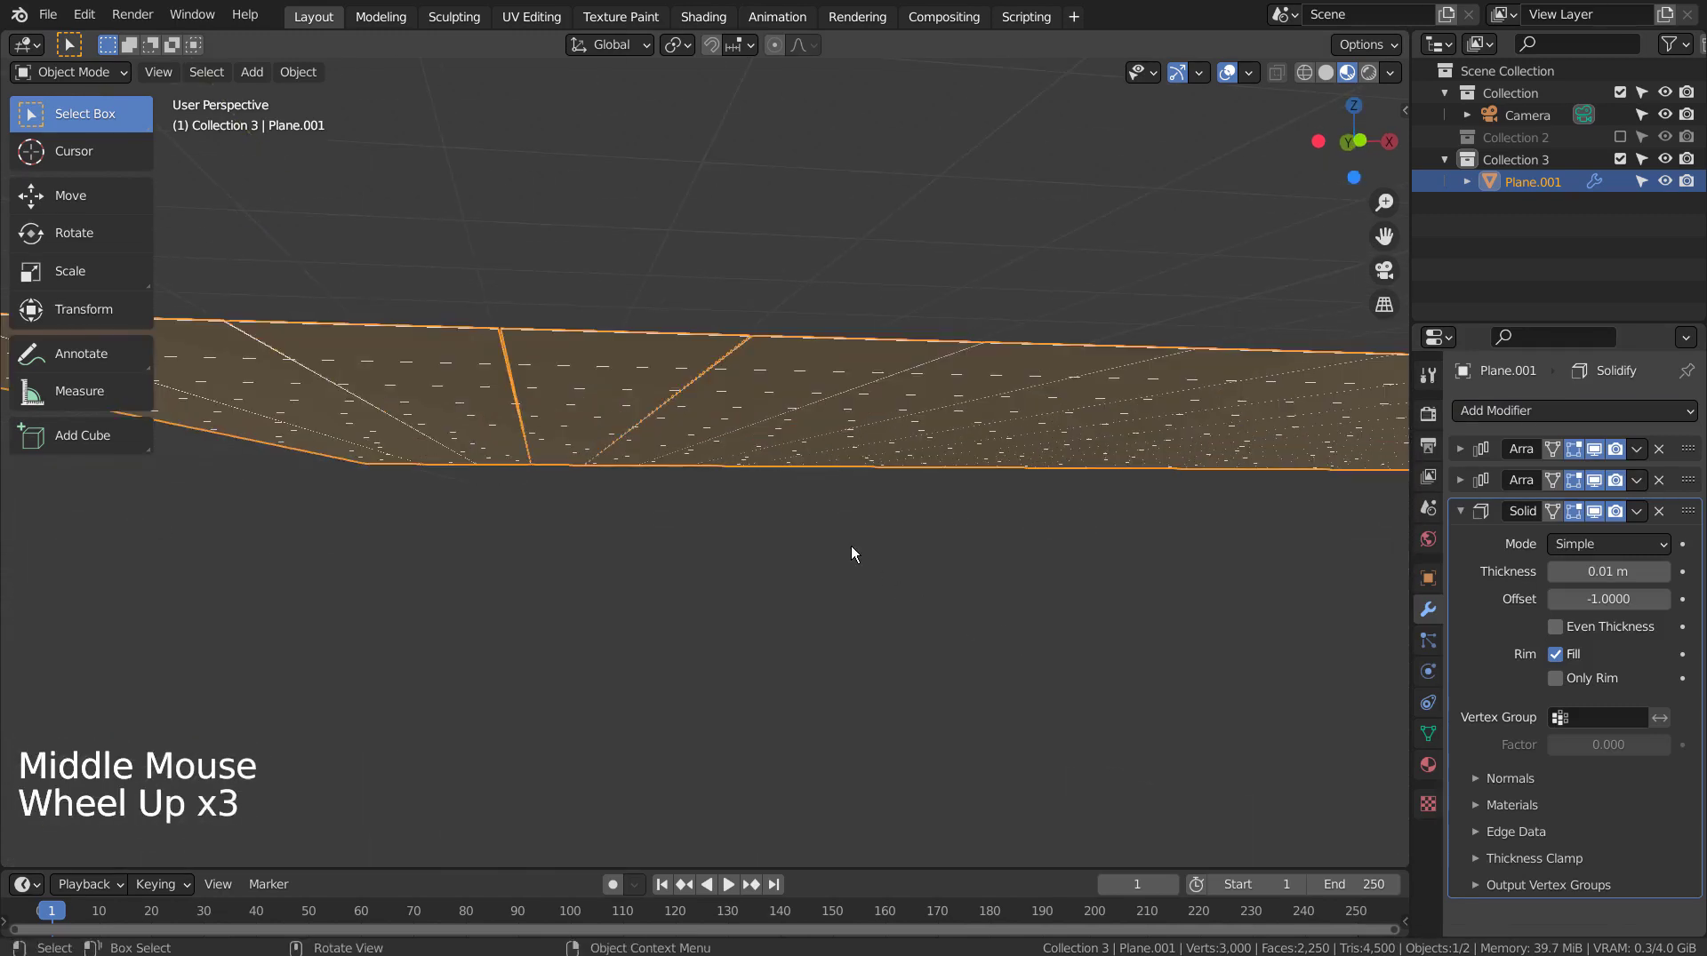
{"action": "middle_click_drag", "start_coordinate": [851, 546], "coordinate": [851, 544]}
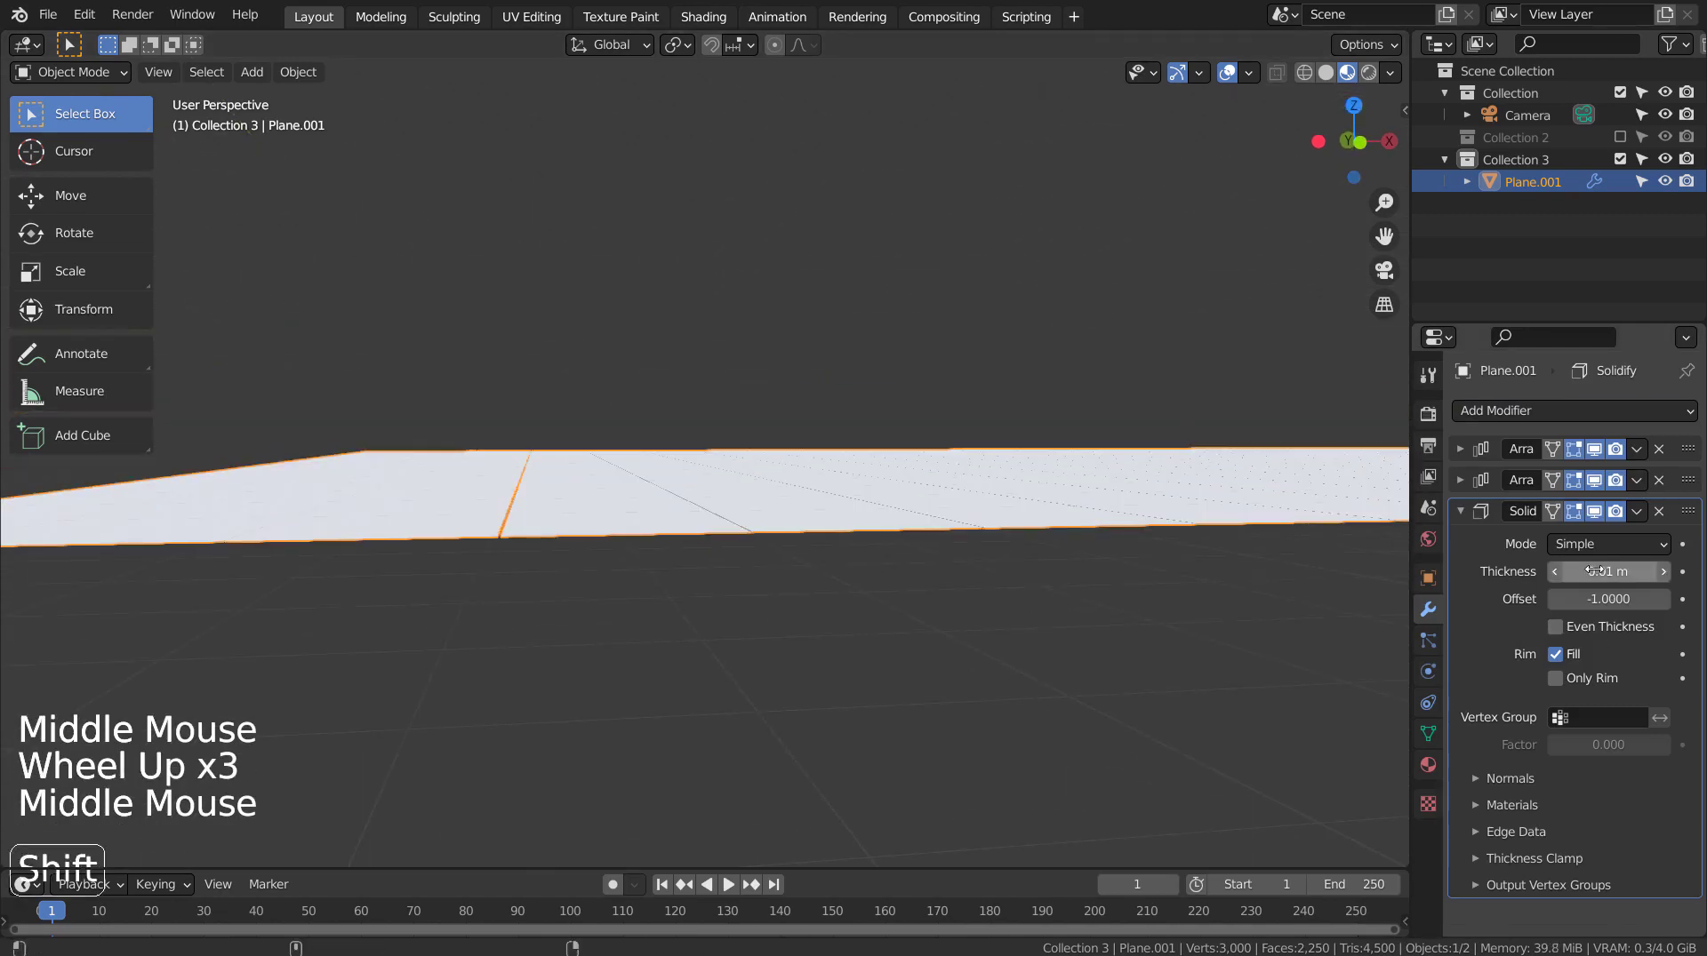
{"action": "left_click_drag", "start_coordinate": [1607, 572], "coordinate": [1684, 572], "text": "shift"}
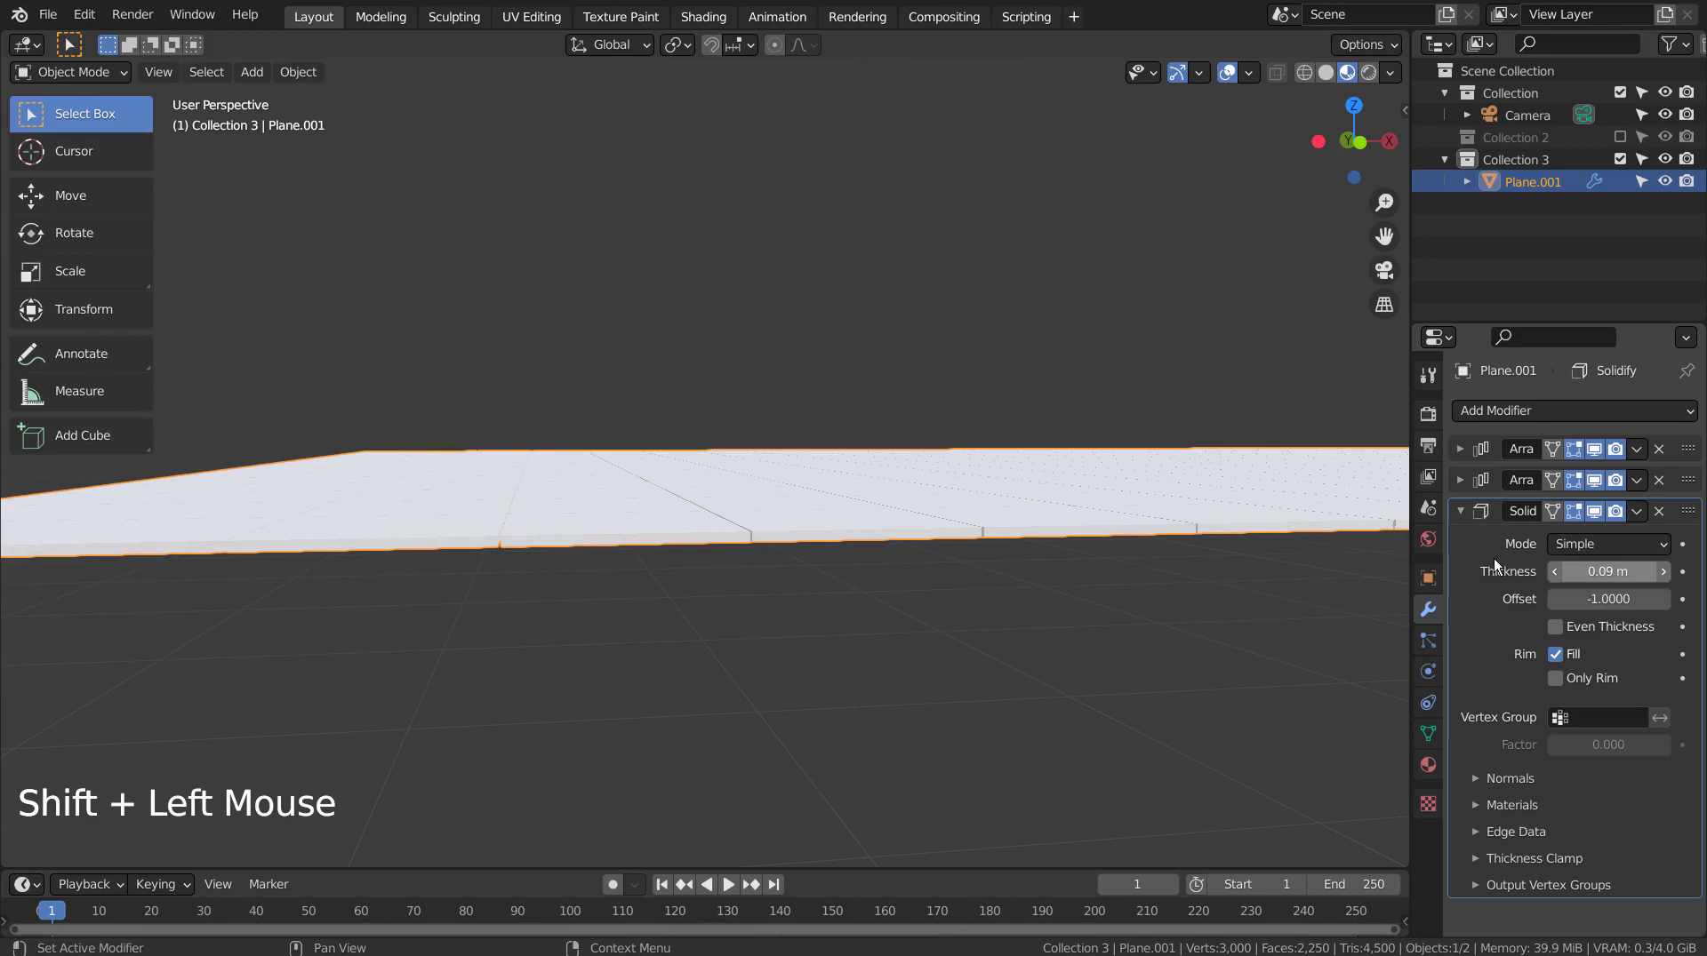
{"action": "middle_click_drag", "start_coordinate": [978, 622], "coordinate": [1055, 560]}
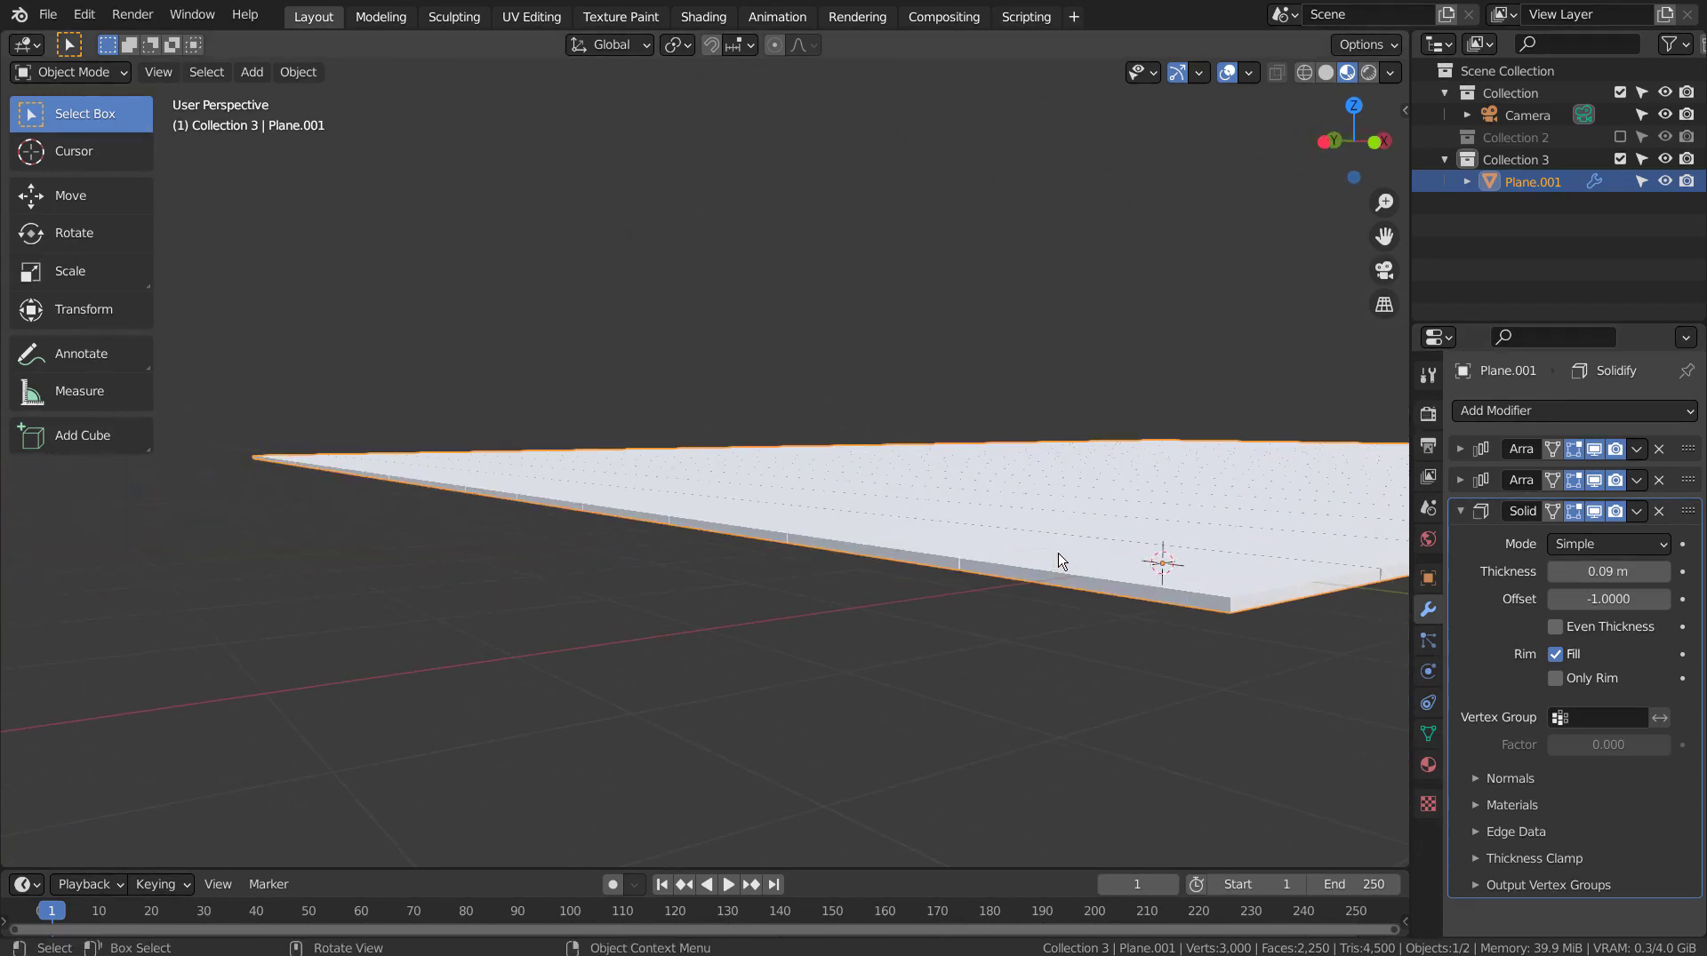
{"action": "key", "text": "KP_3"}
{"action": "key", "text": "KP_1"}
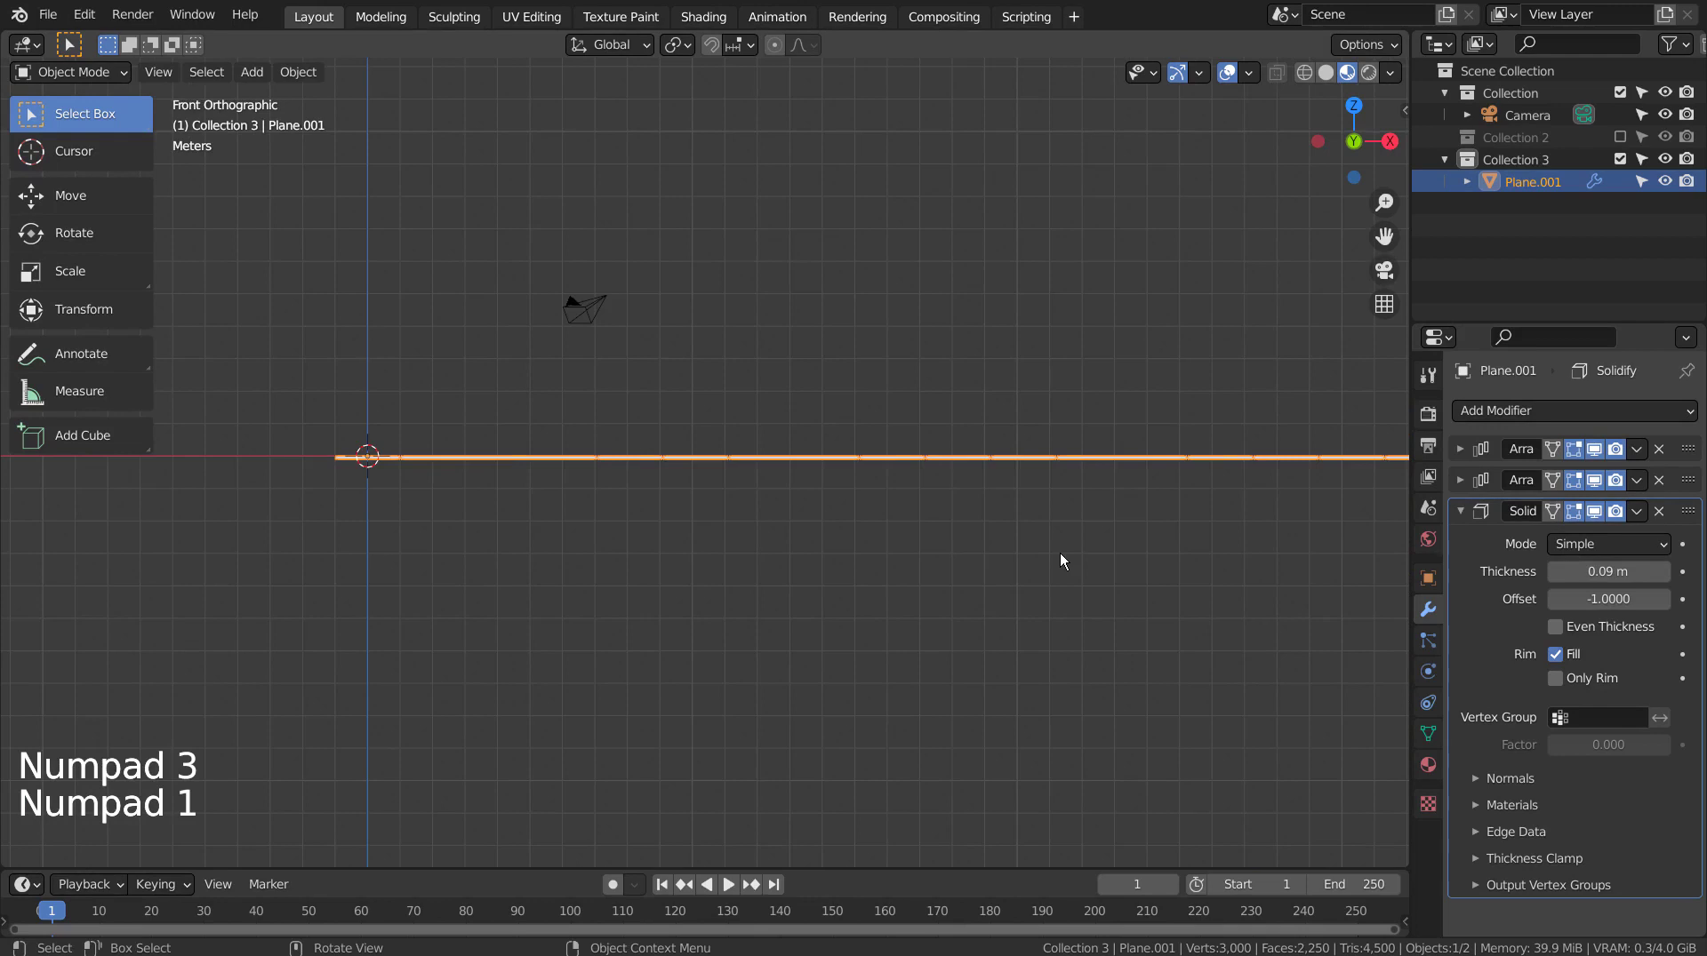
Add a single-point curve object to the scene
{"action": "scroll", "coordinate": [1060, 553], "scroll_direction": "down", "scroll_amount": 2}
{"action": "key", "text": "shift+a"}
{"action": "mouse_move", "coordinate": [1063, 553]}
{"action": "mouse_move", "coordinate": [1063, 510]}
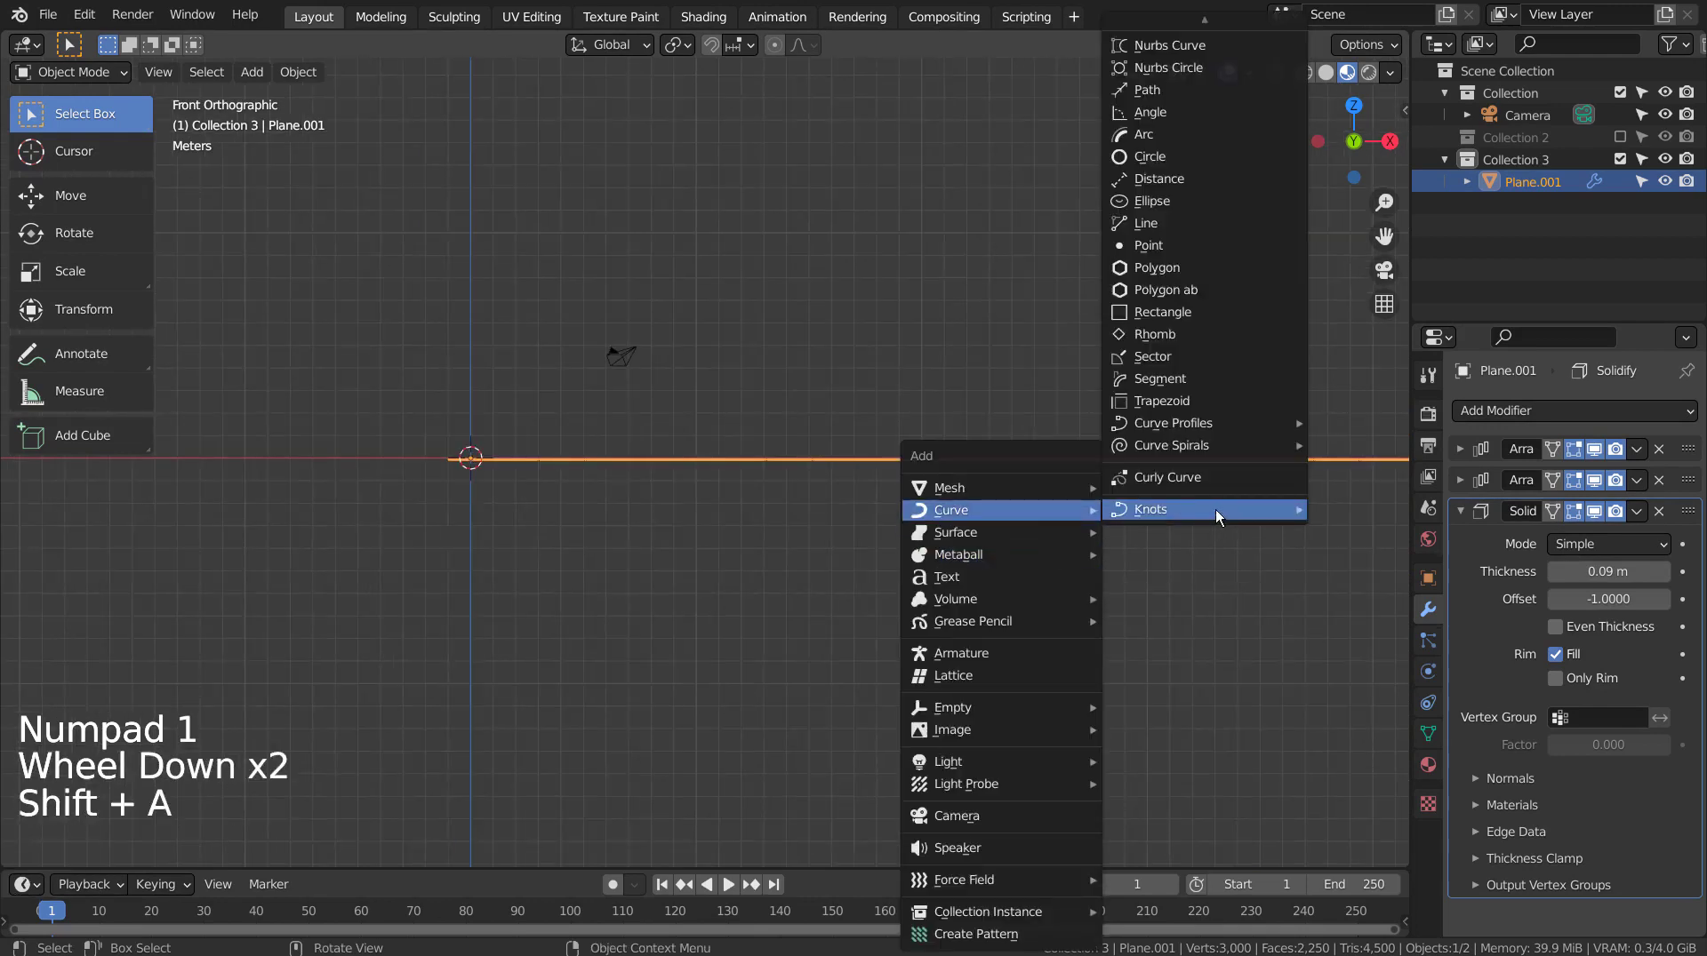
{"action": "left_click", "coordinate": [1251, 240]}
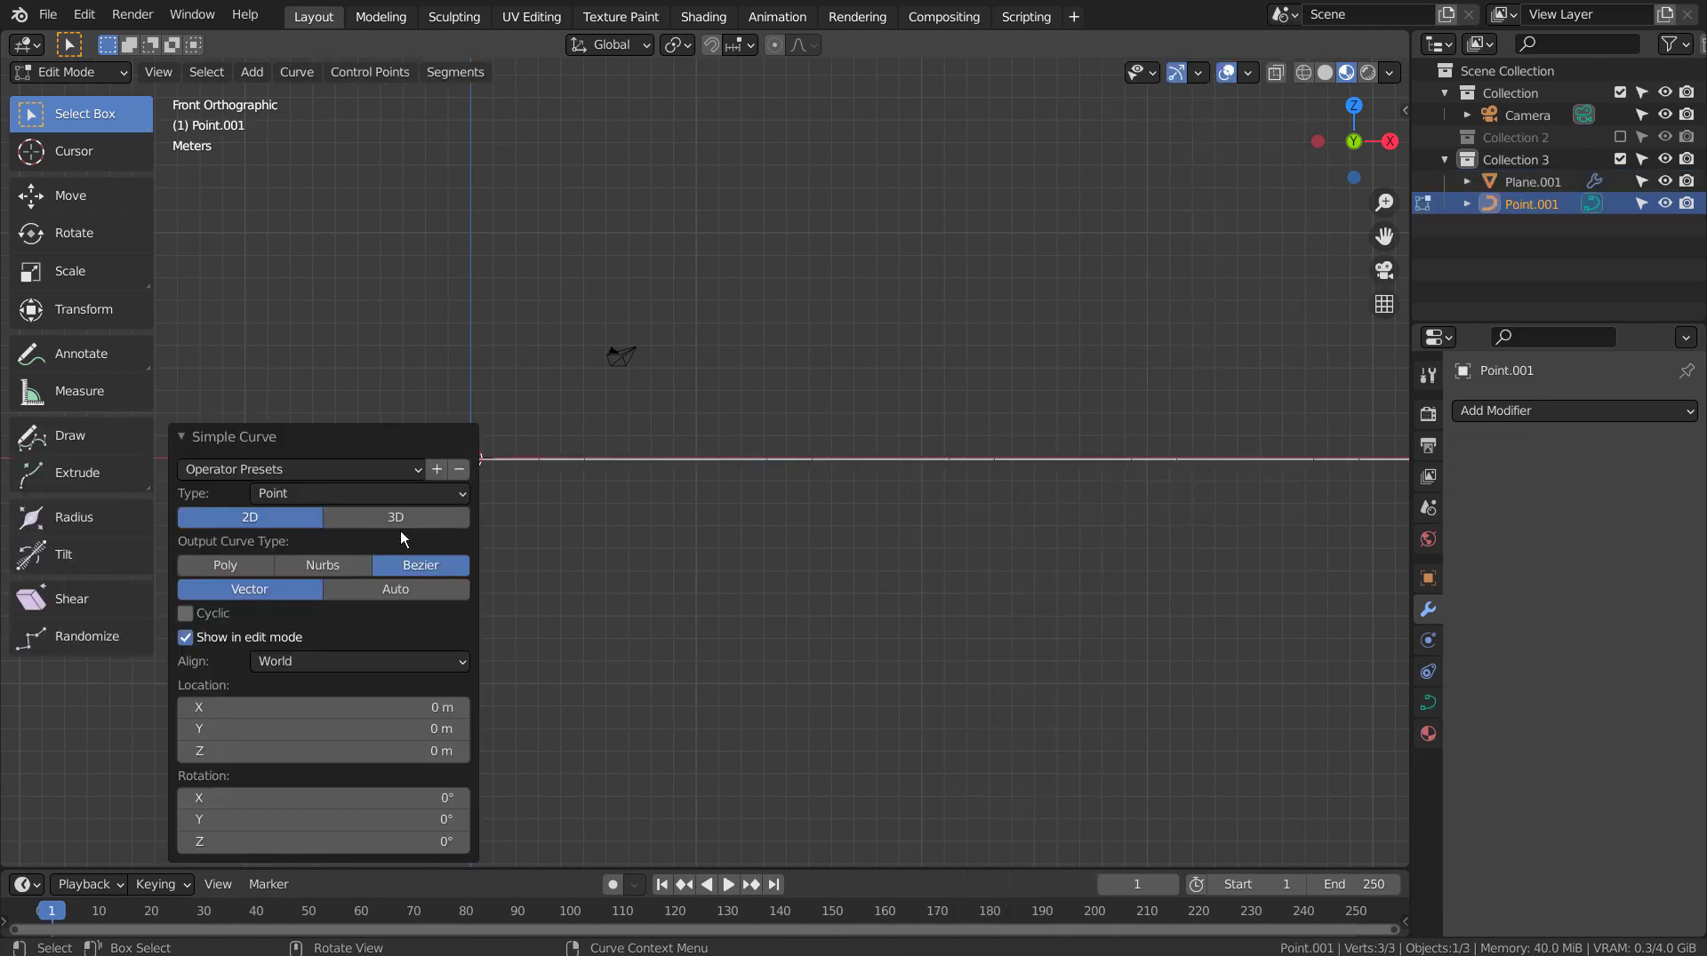
{"action": "left_click", "coordinate": [361, 515]}
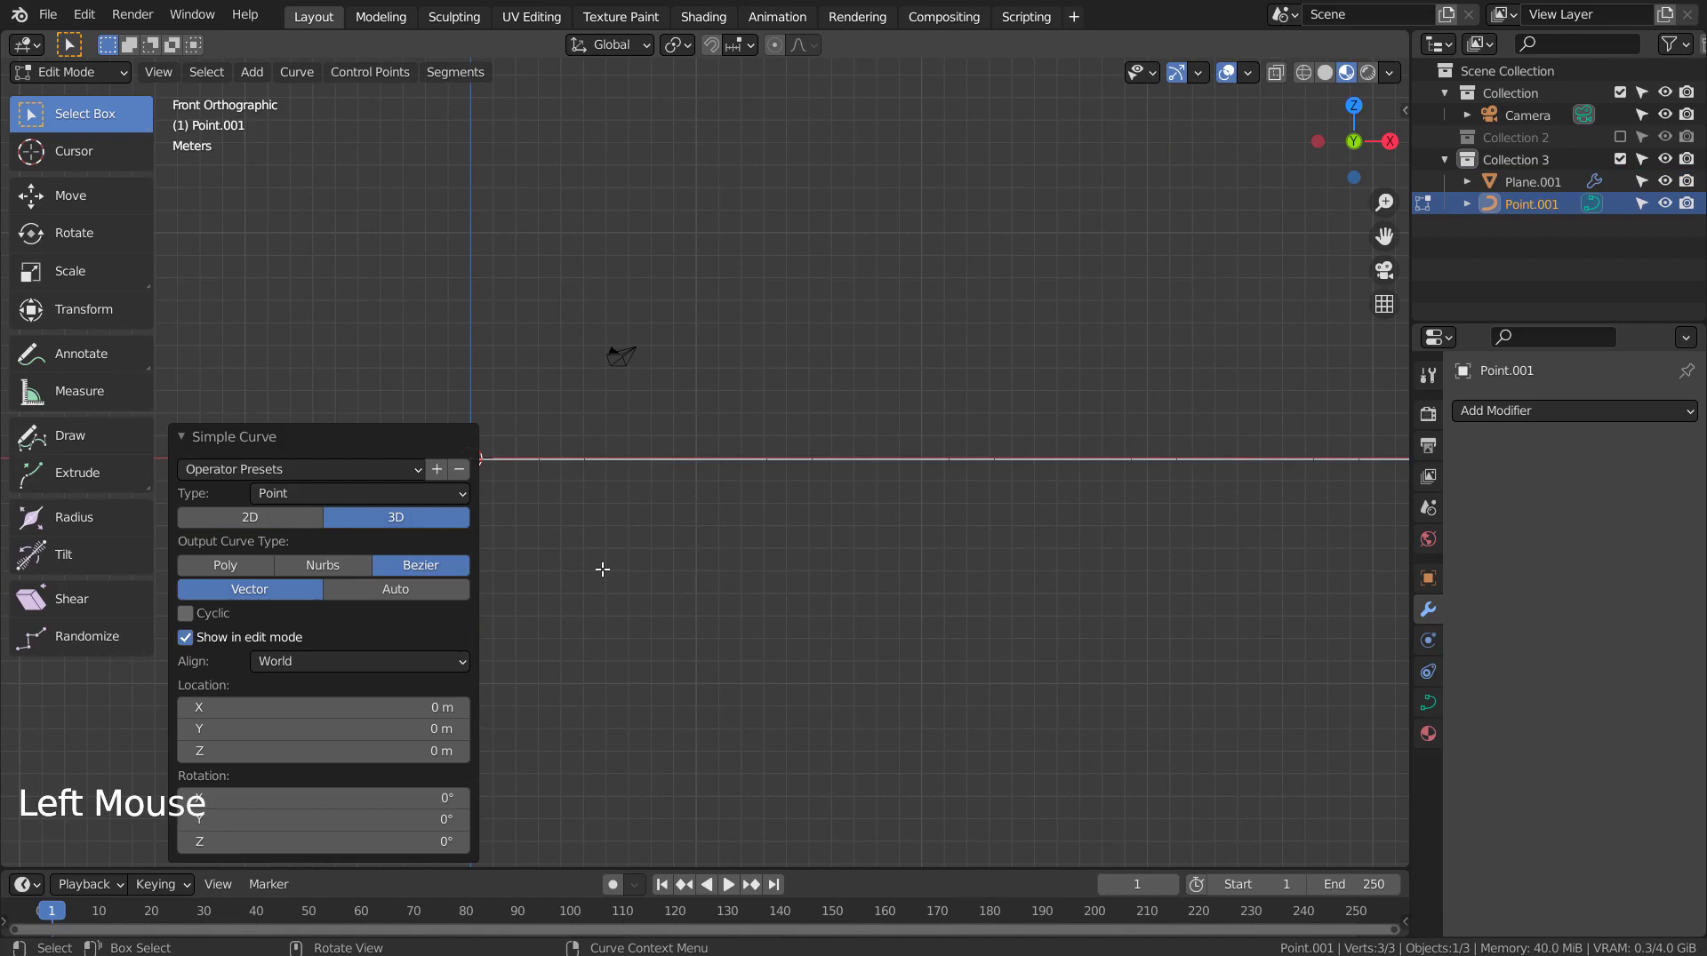
{"action": "left_click", "coordinate": [269, 515]}
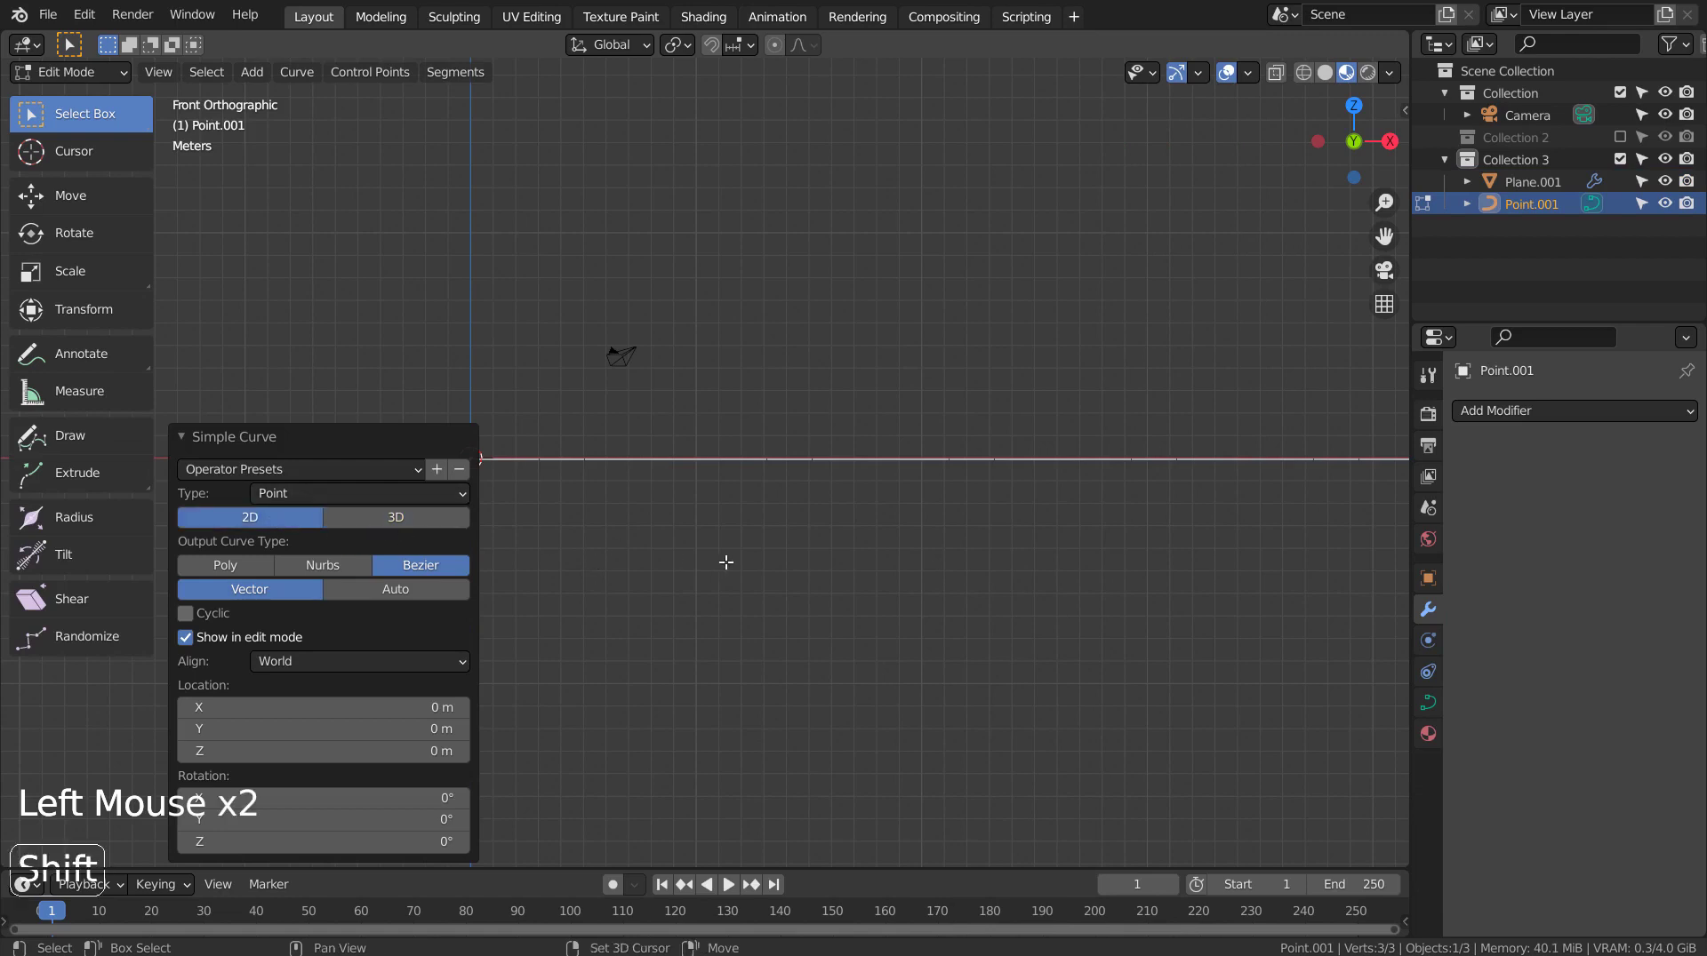
{"action": "middle_click_drag", "start_coordinate": [723, 564], "coordinate": [985, 664], "text": "shift"}
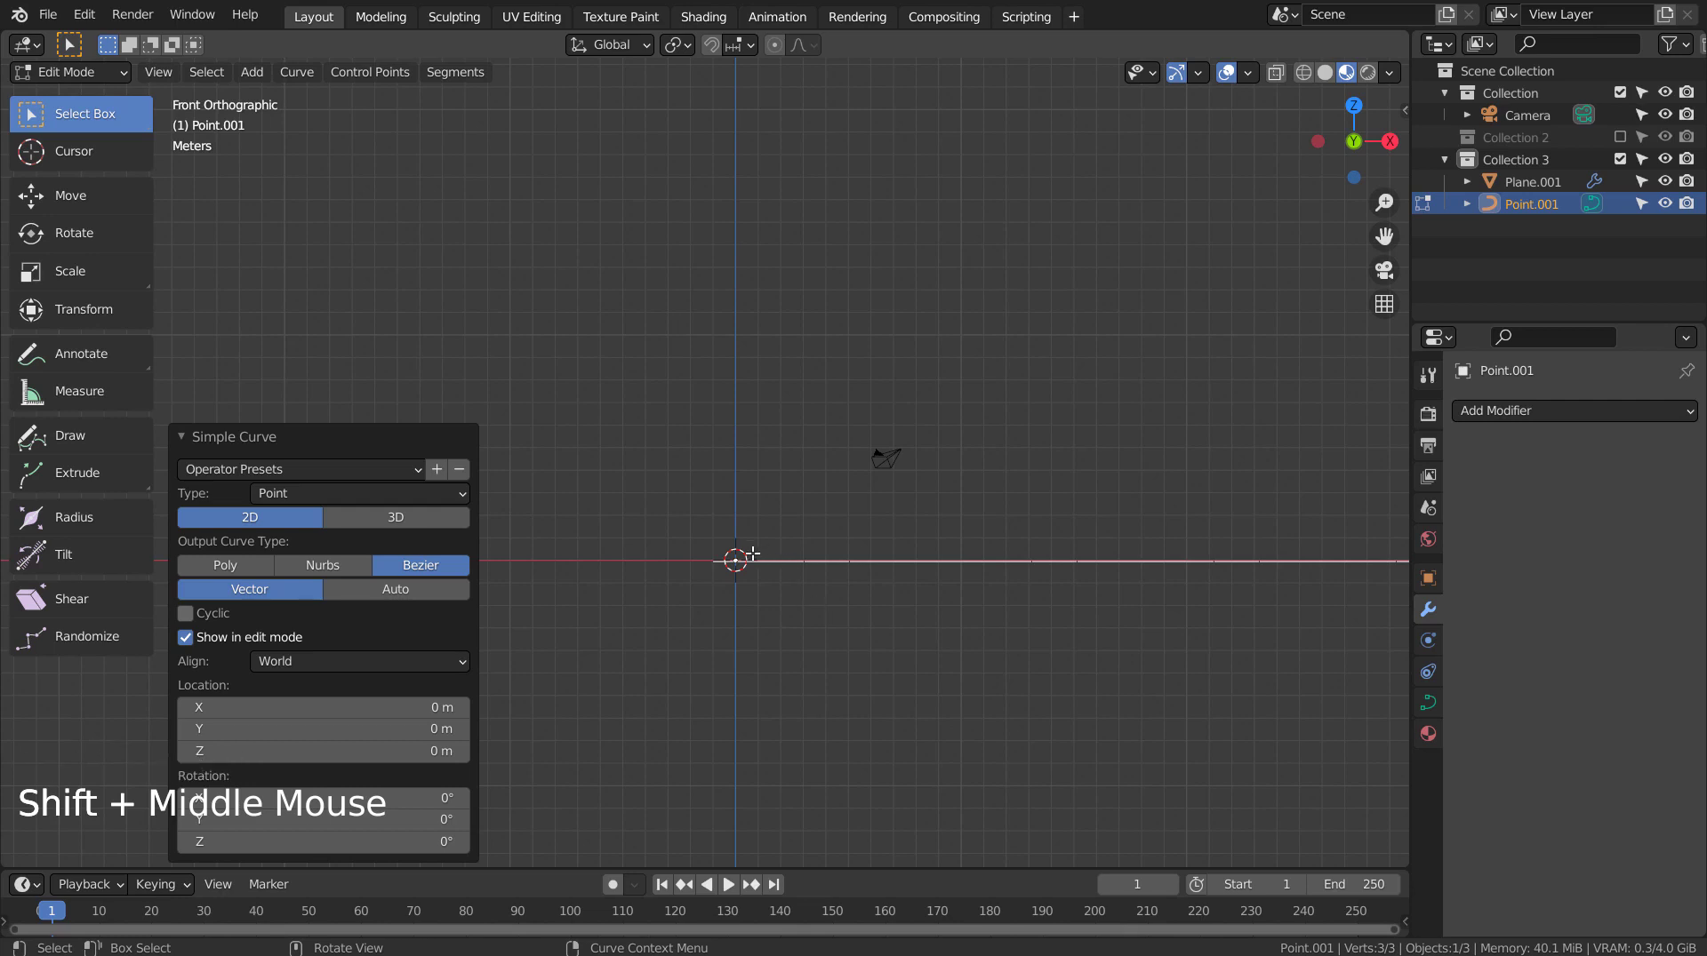
Try and undo several test extrusions, setting the curve shape to 3D in front view
{"action": "key", "text": "e"}
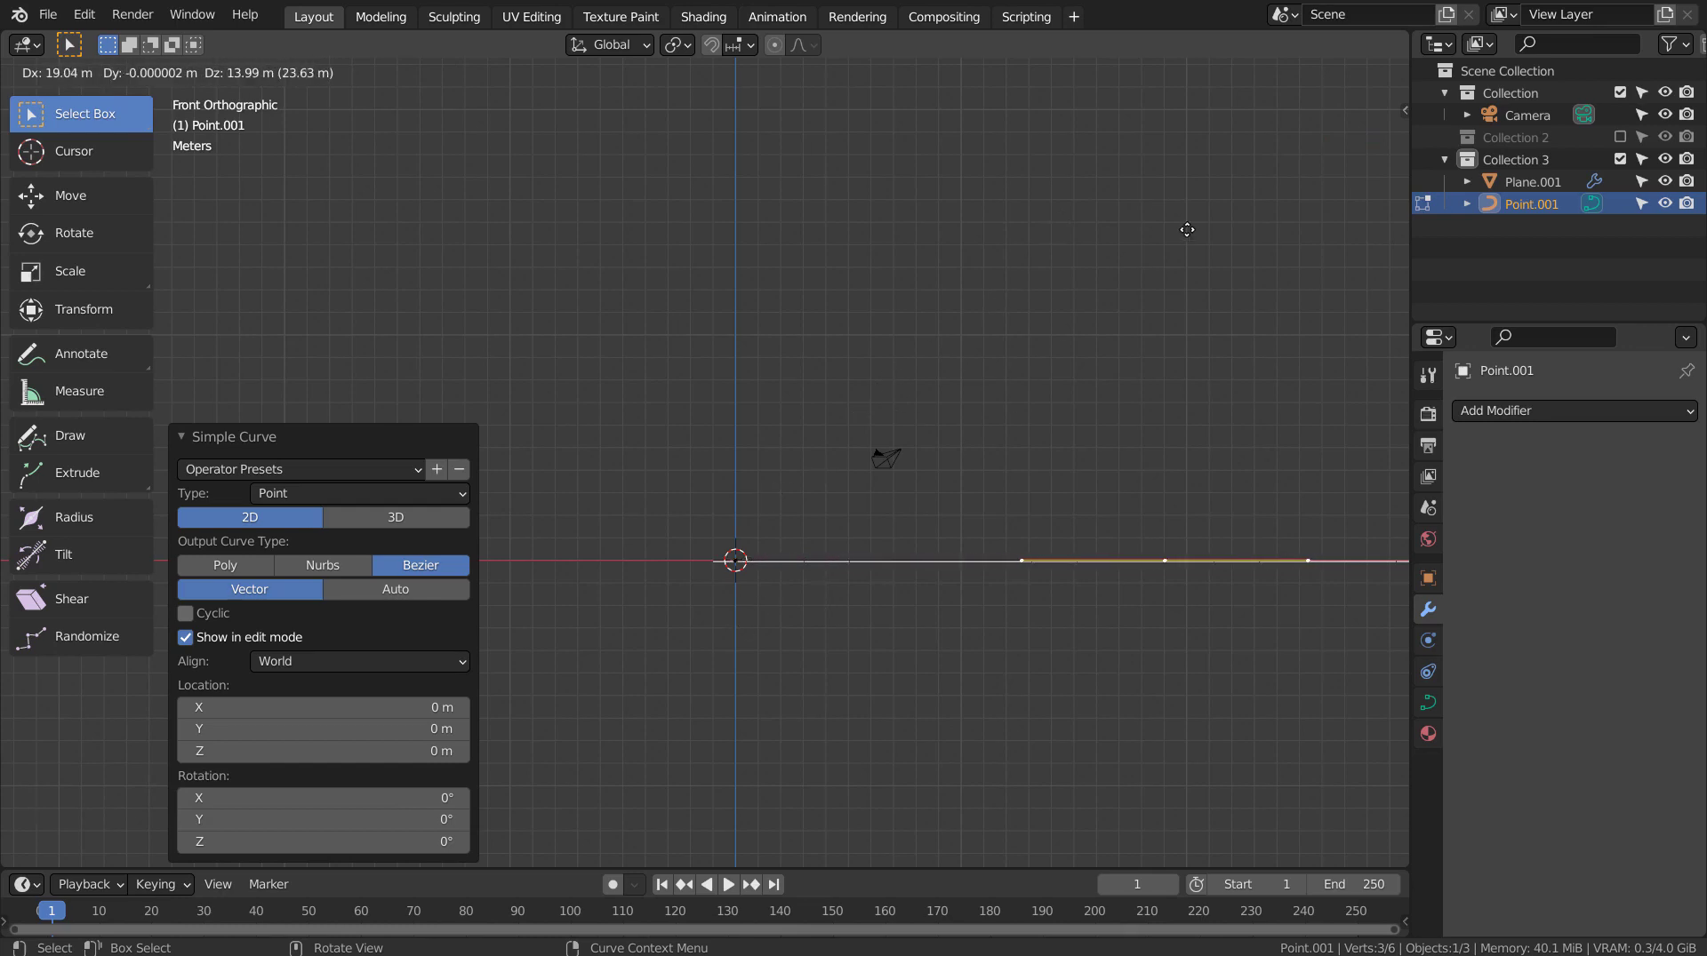
{"action": "left_click", "coordinate": [1187, 231]}
{"action": "middle_click_drag", "start_coordinate": [1185, 255], "coordinate": [1196, 637]}
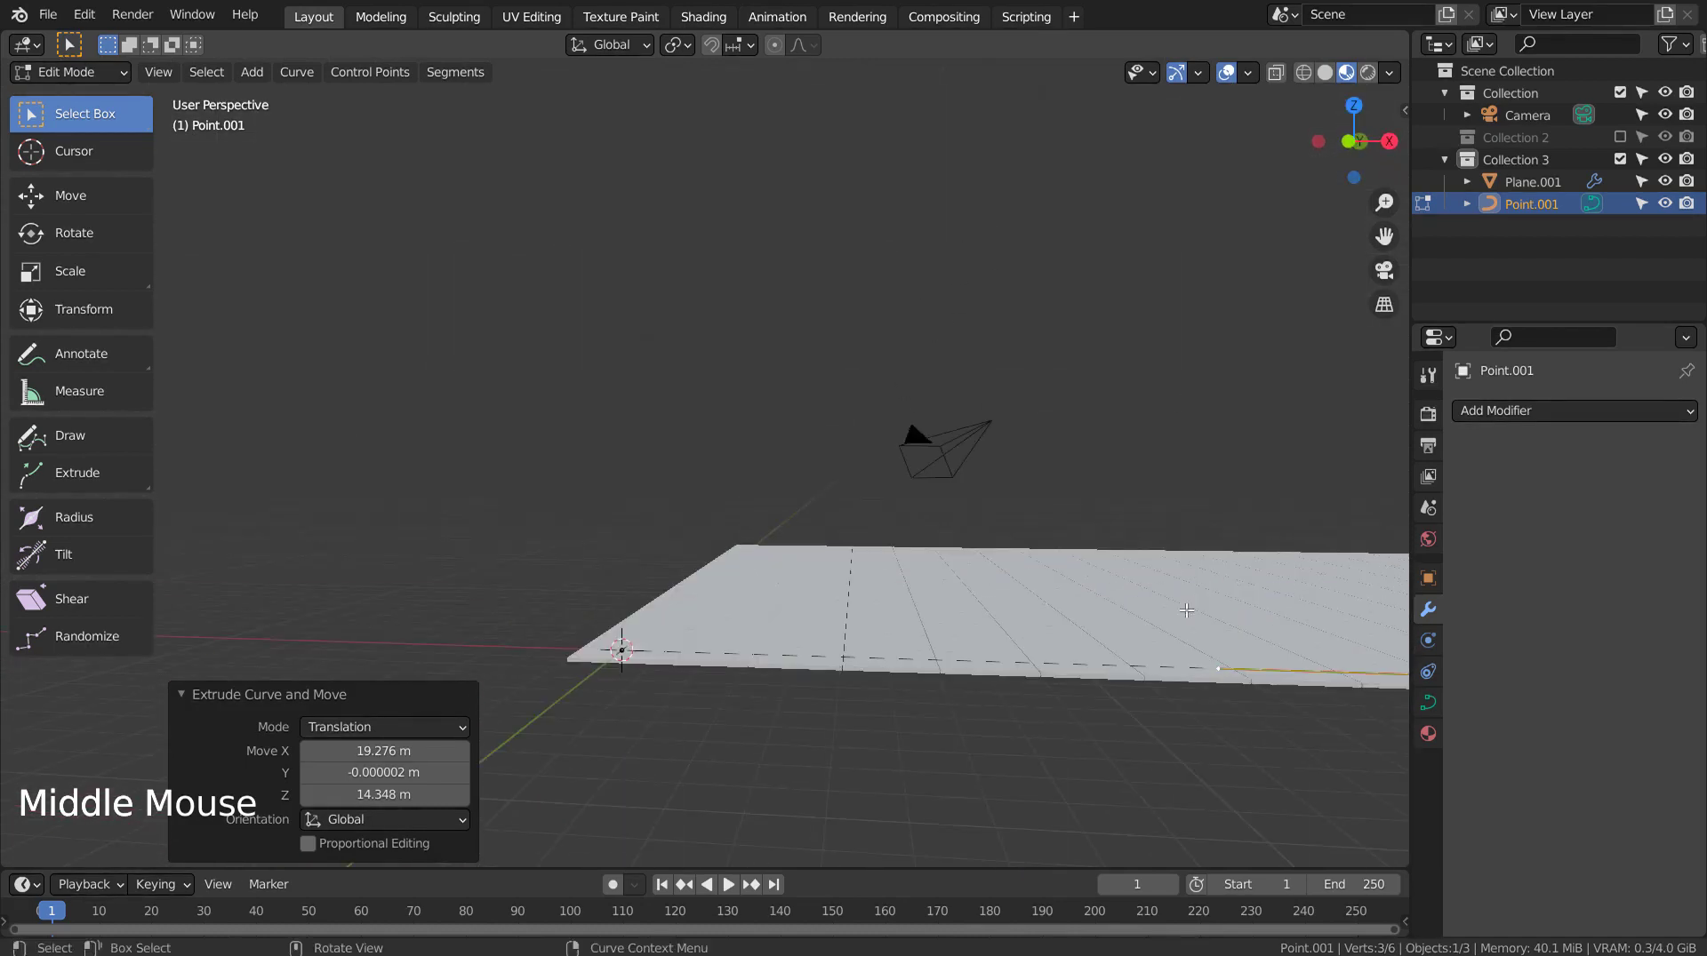
{"action": "key", "text": "ctrl+z"}
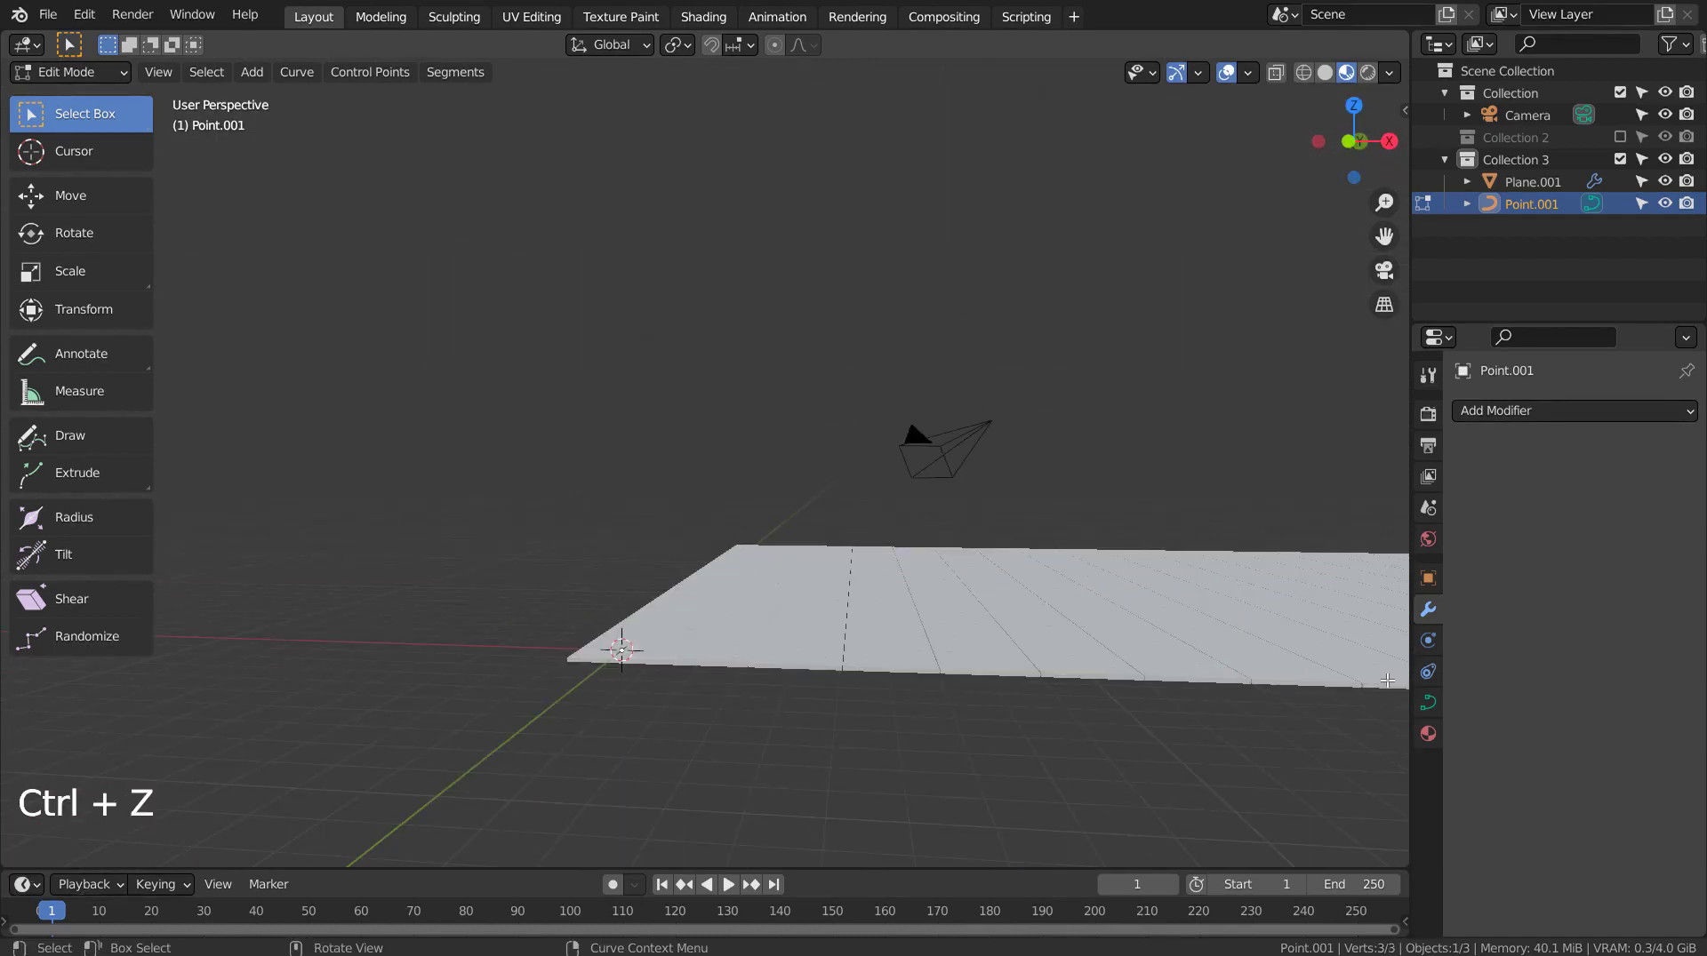
{"action": "left_click", "coordinate": [1427, 702]}
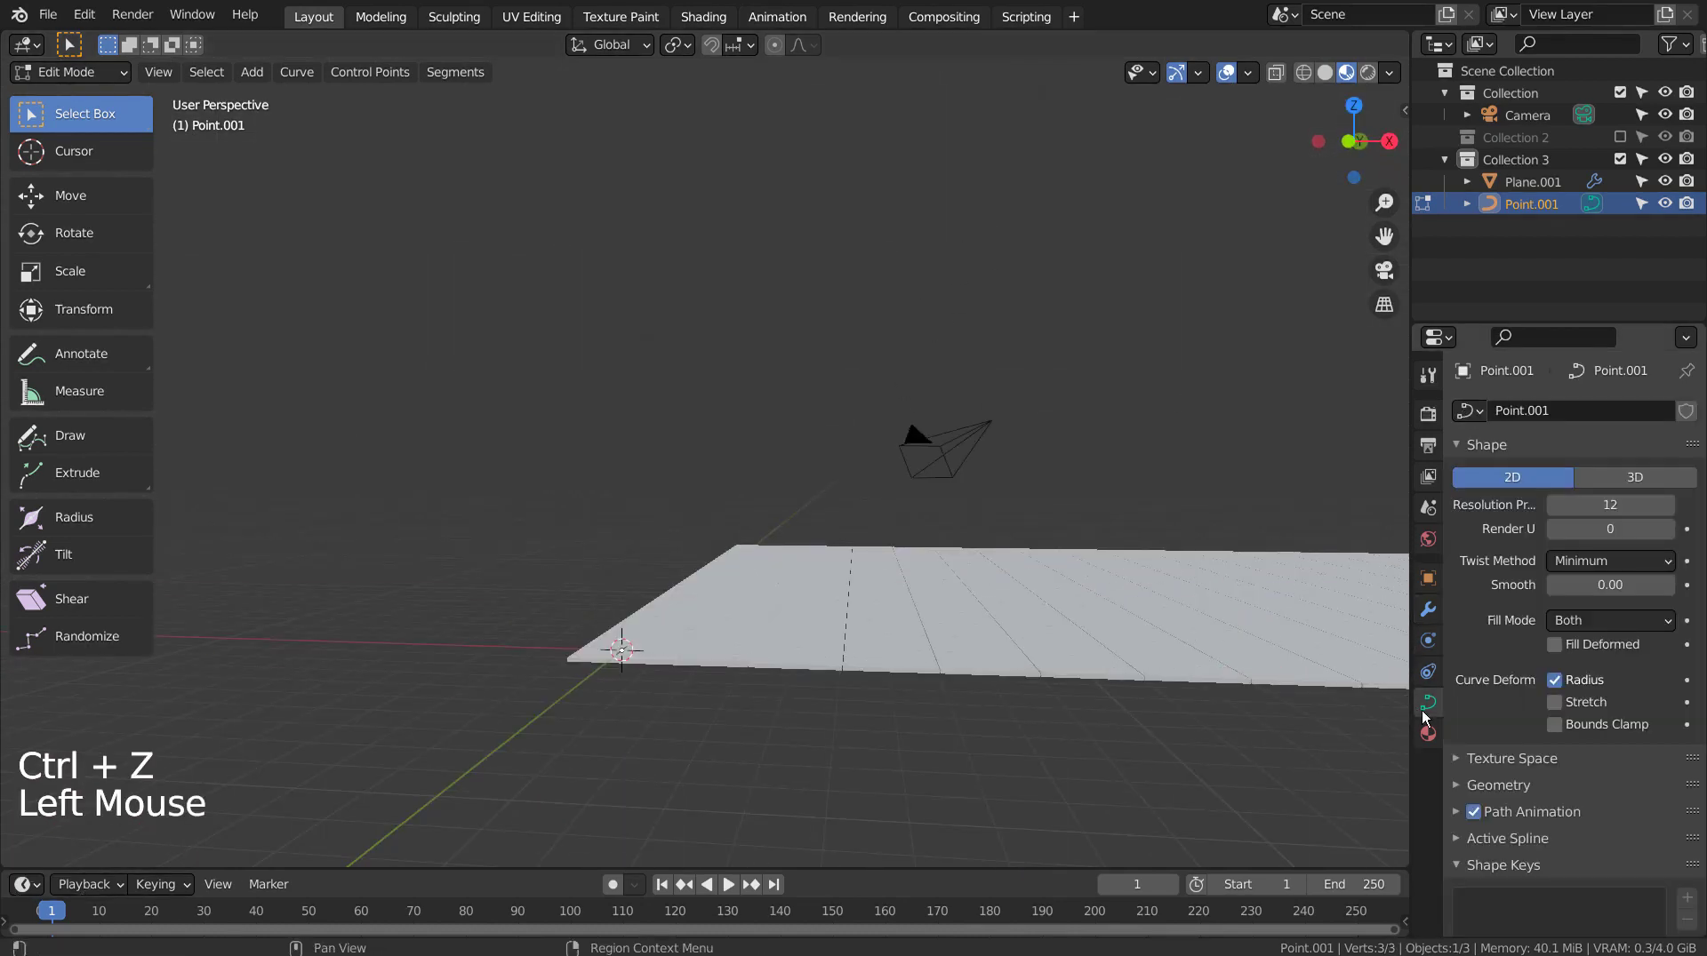
{"action": "left_click", "coordinate": [1649, 480]}
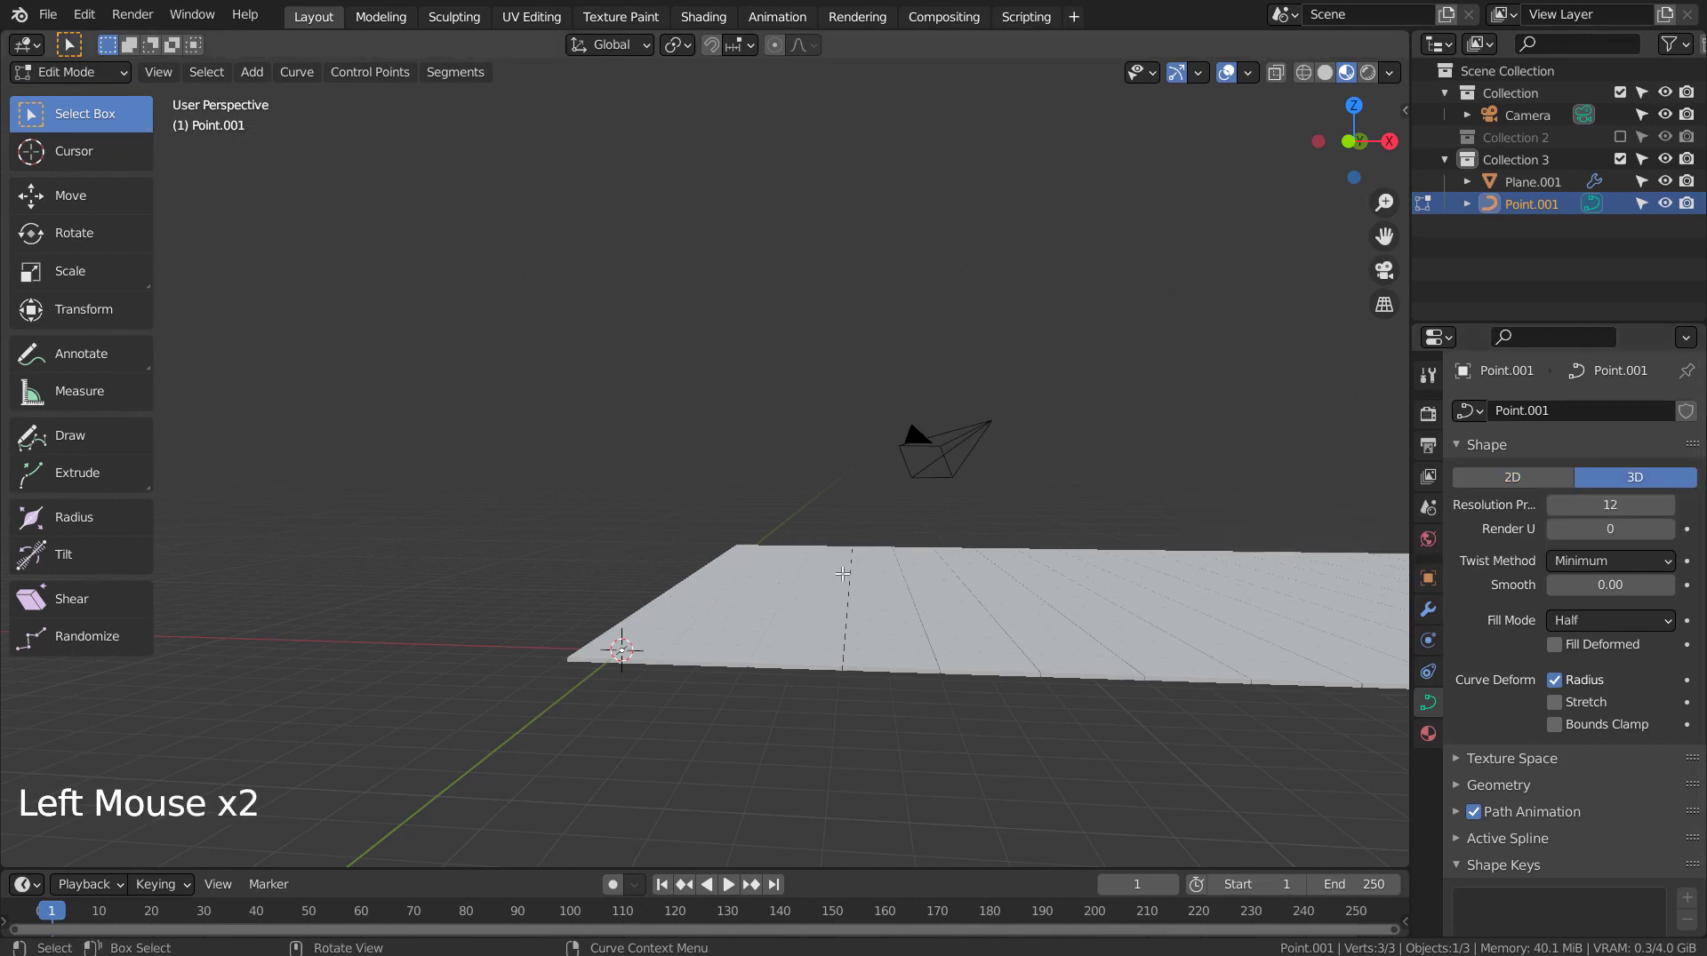
{"action": "key", "text": "KP_1"}
{"action": "key", "text": "e"}
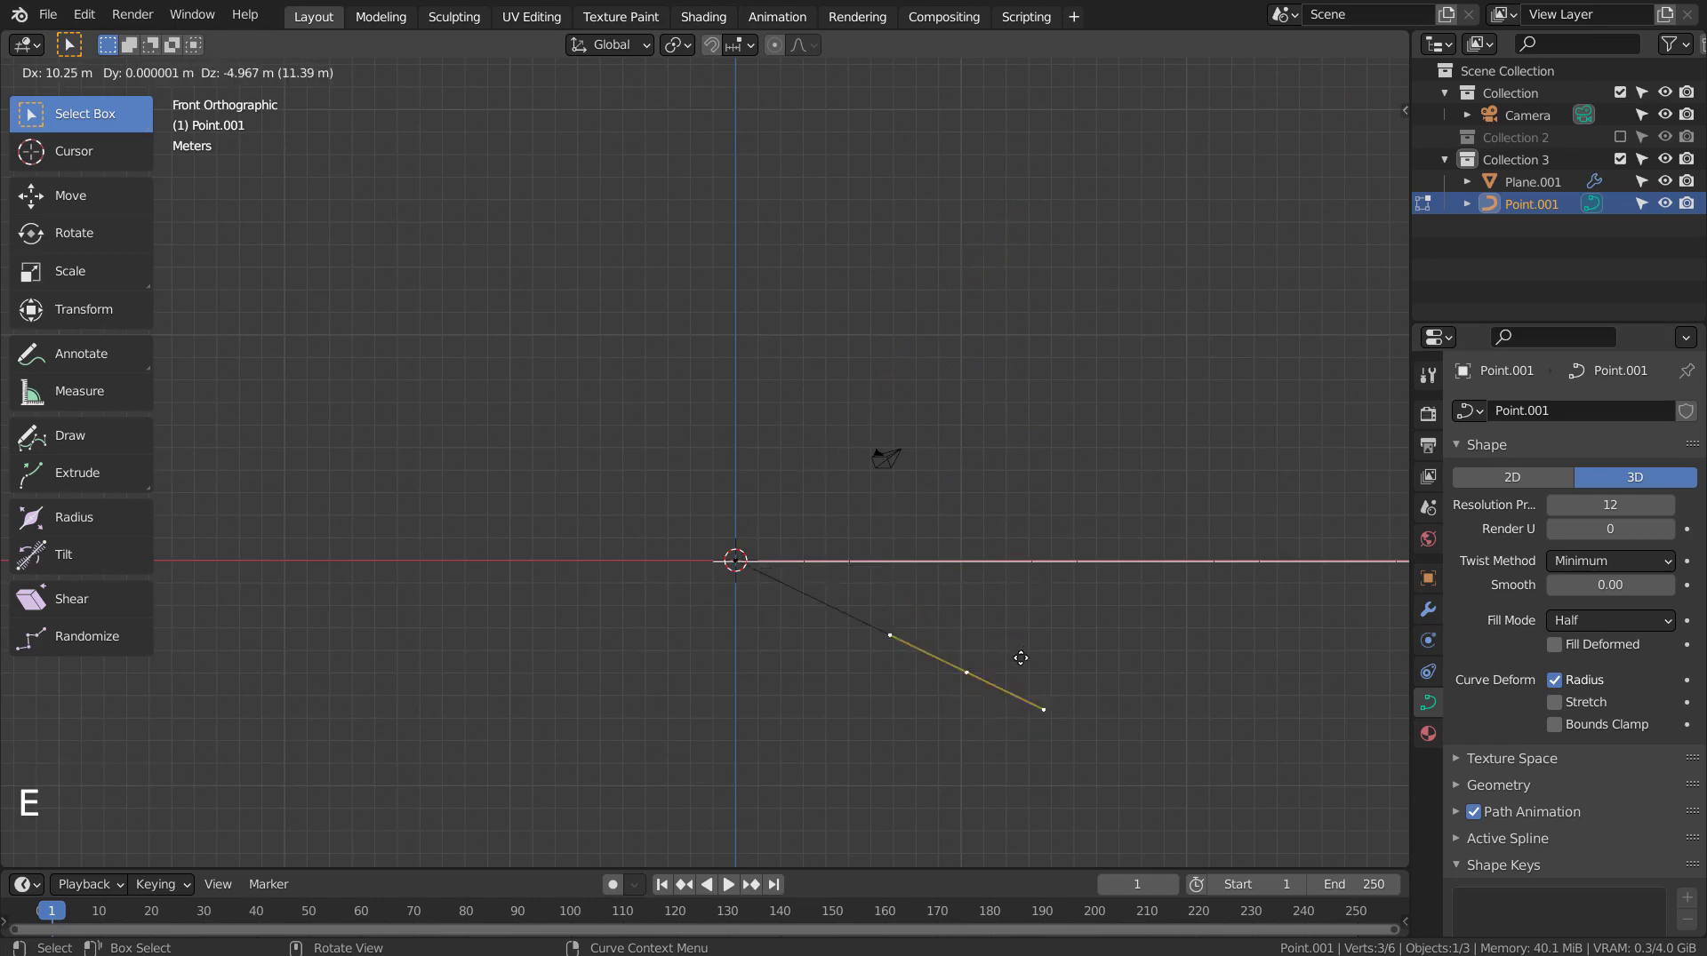
{"action": "left_click", "coordinate": [1021, 658]}
{"action": "key", "text": "ctrl+z"}
{"action": "left_click", "coordinate": [1525, 481]}
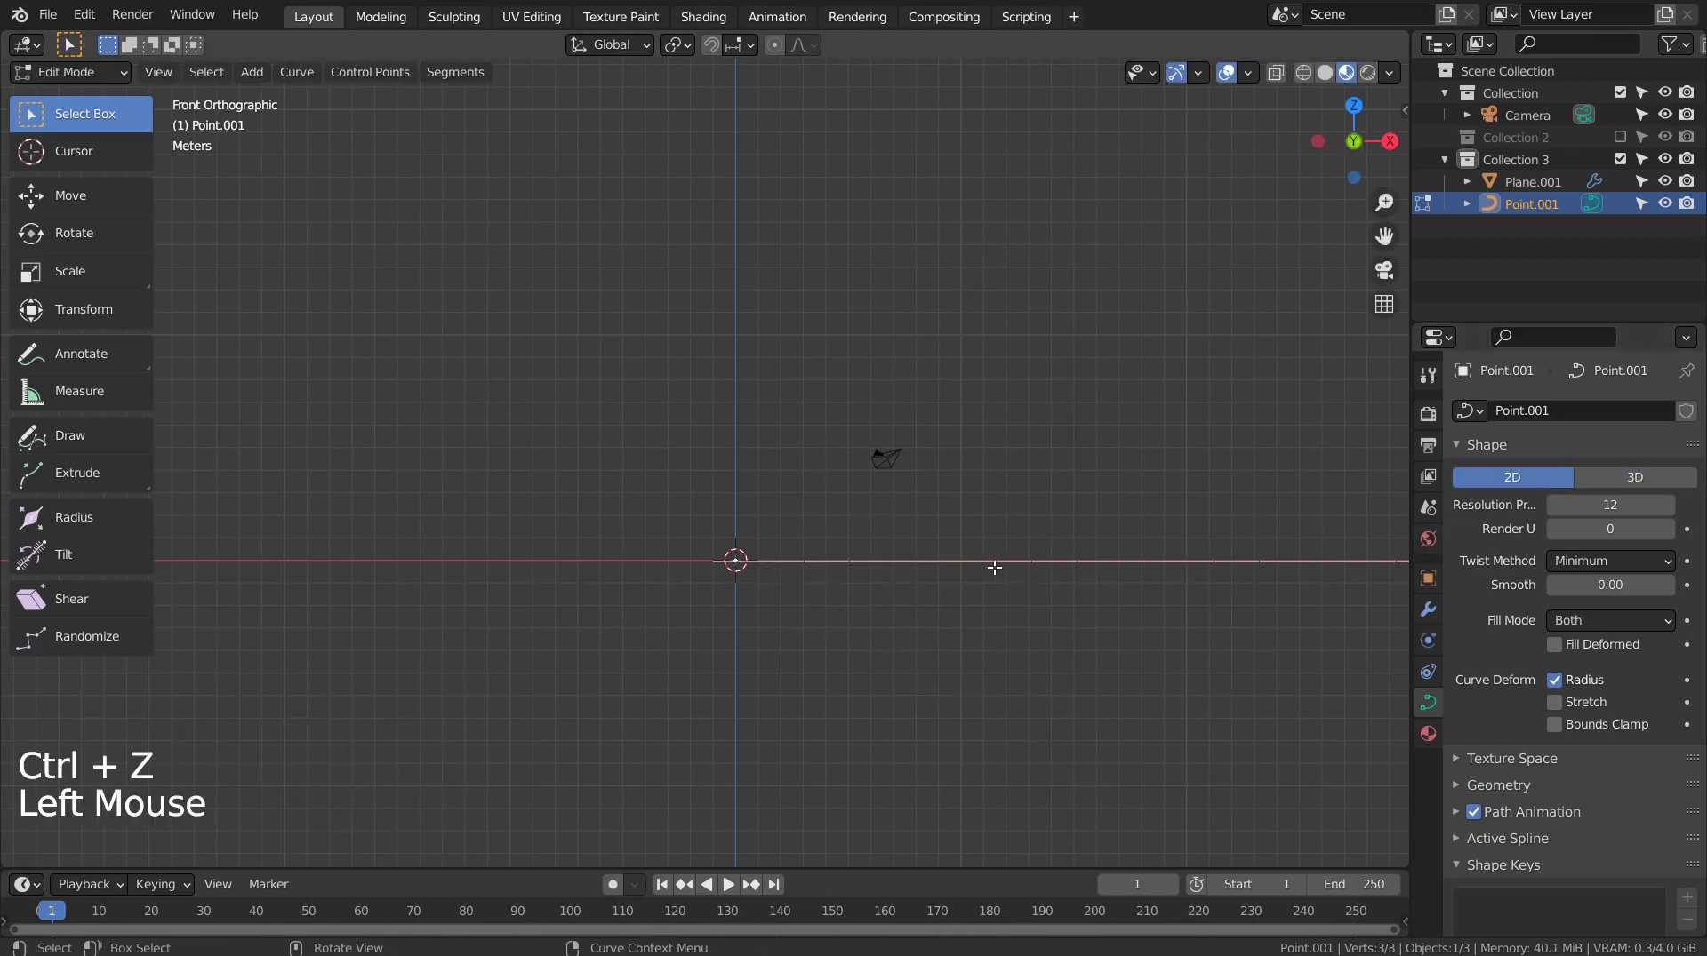
{"action": "key", "text": "e"}
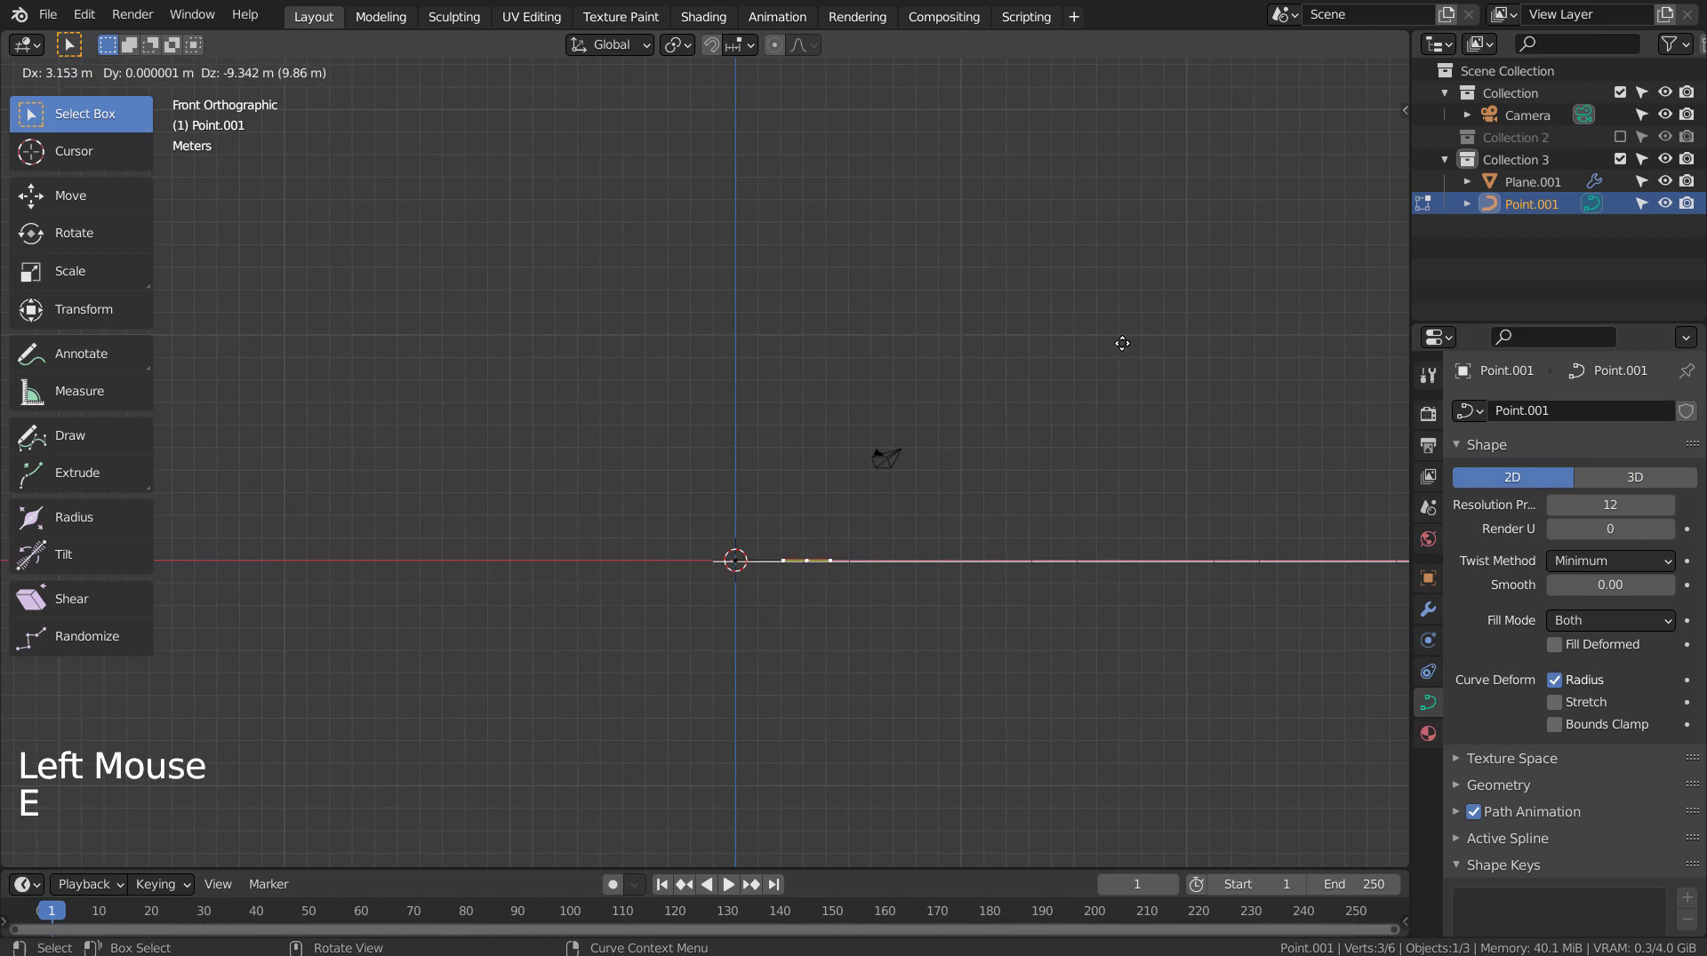
{"action": "left_click", "coordinate": [1156, 432]}
{"action": "key", "text": "ctrl+z"}
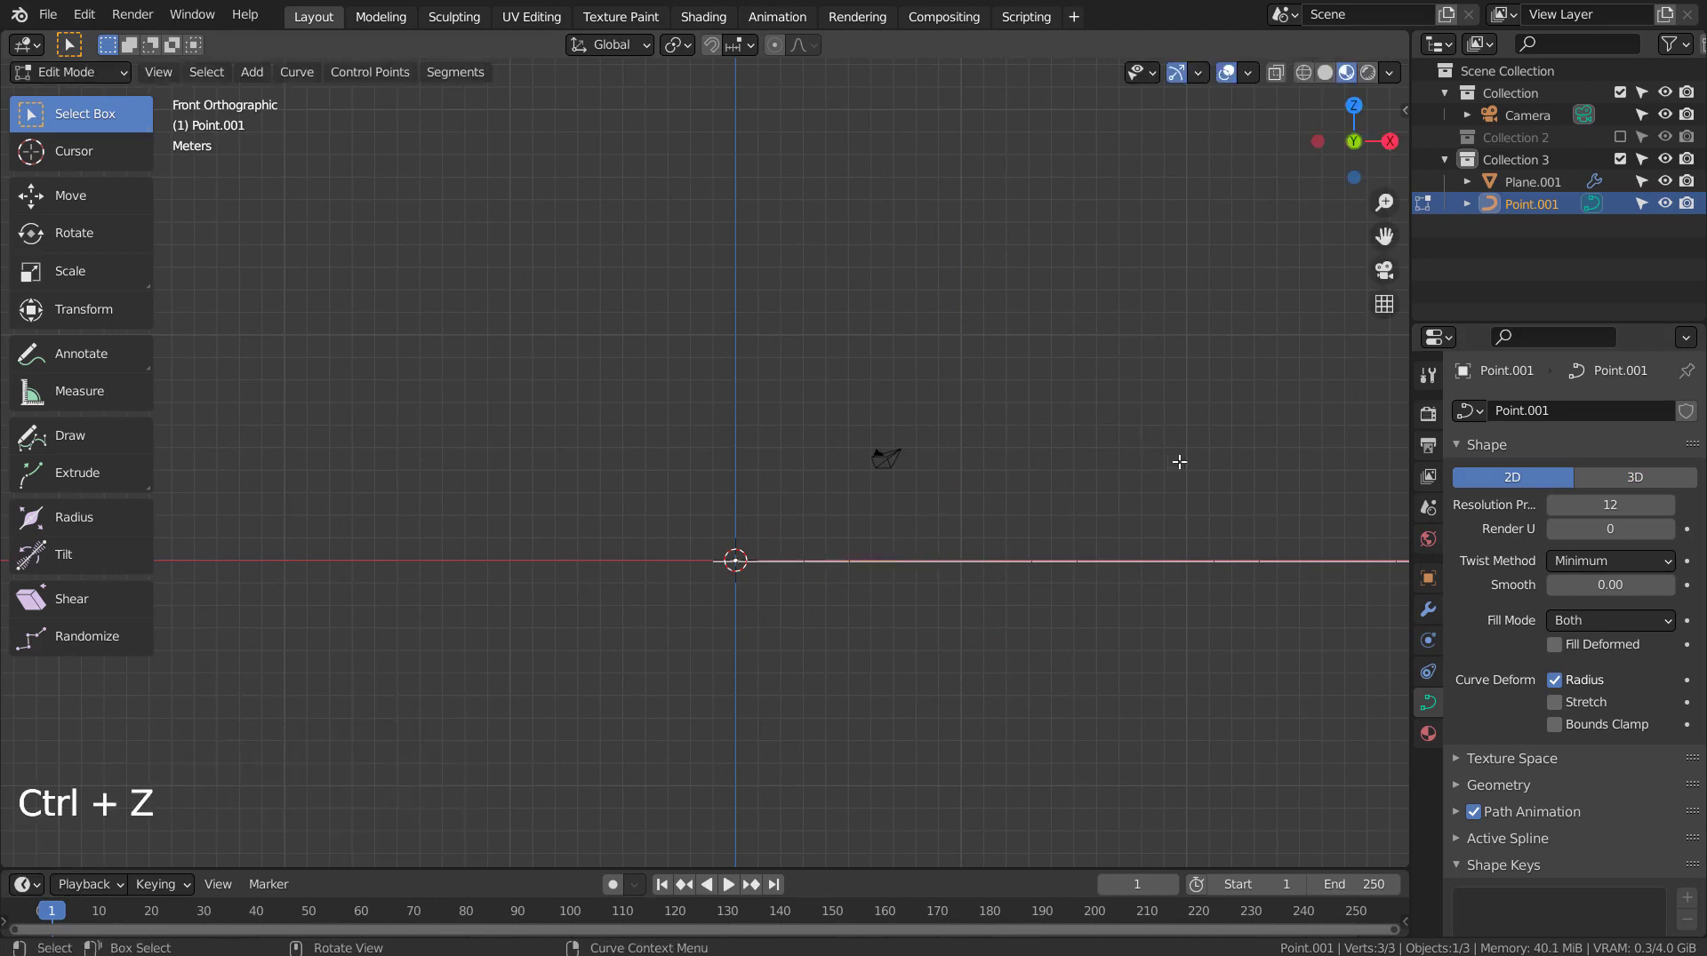
{"action": "left_click", "coordinate": [1664, 481]}
Extrude four alternating rising and descending segments to form the zigzag path
{"action": "key", "text": "e"}
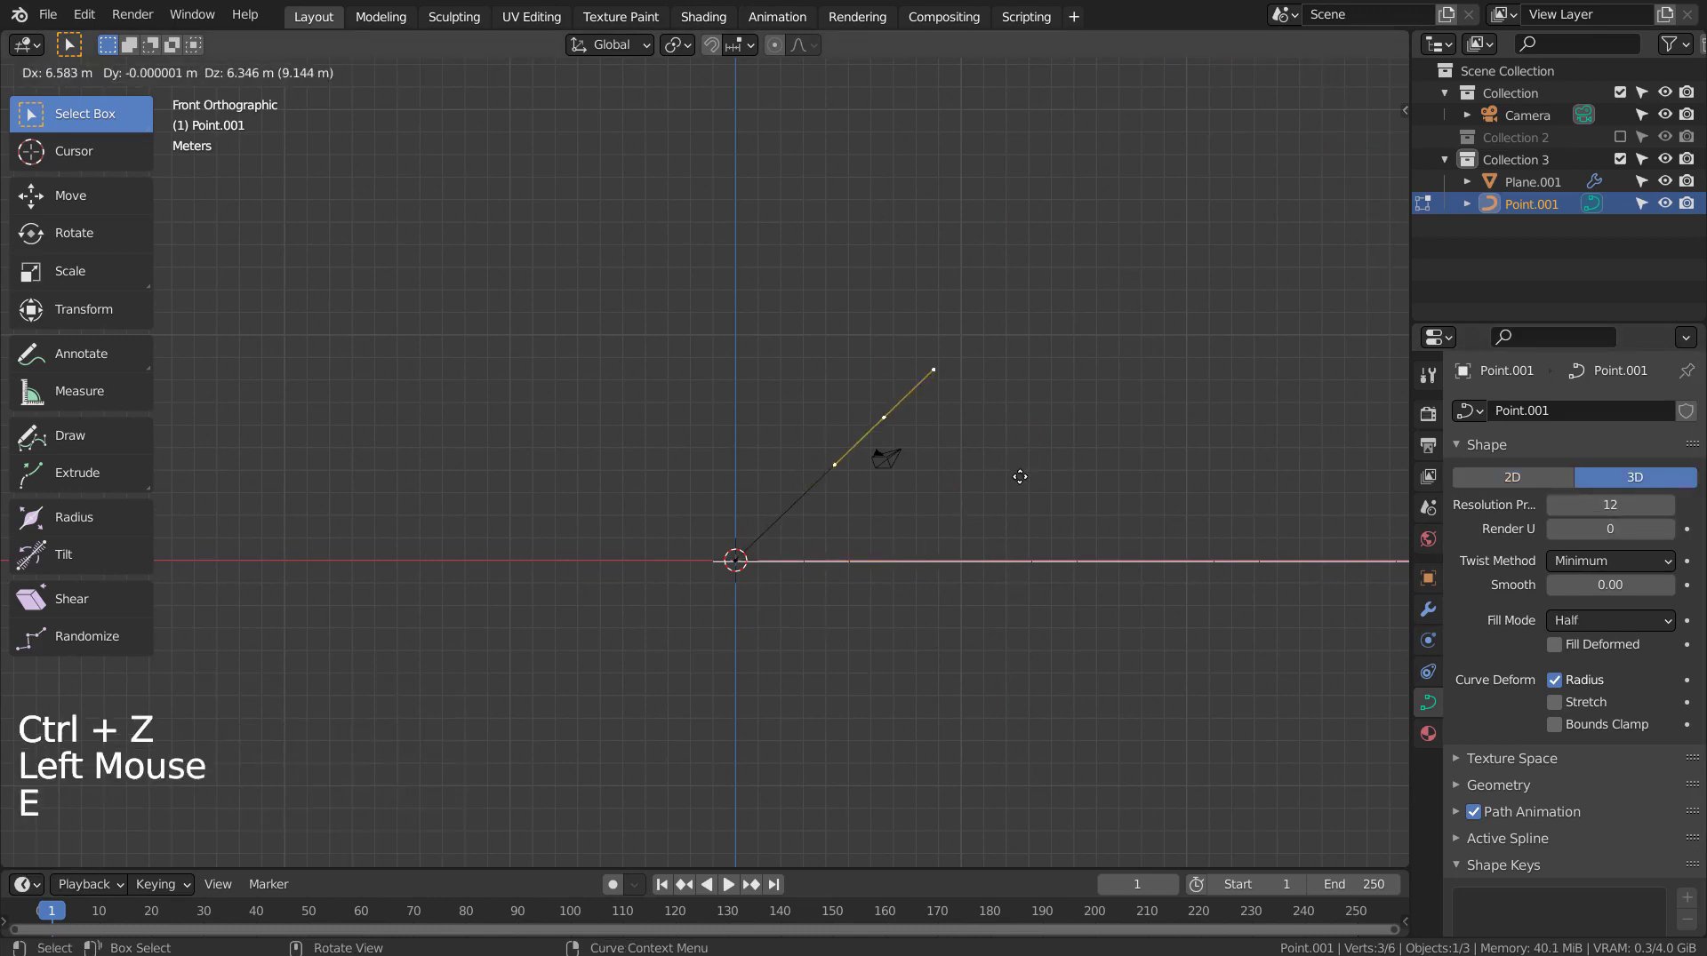
{"action": "left_click", "coordinate": [1024, 474]}
{"action": "key", "text": "e"}
{"action": "left_click", "coordinate": [1205, 748]}
{"action": "key", "text": "e"}
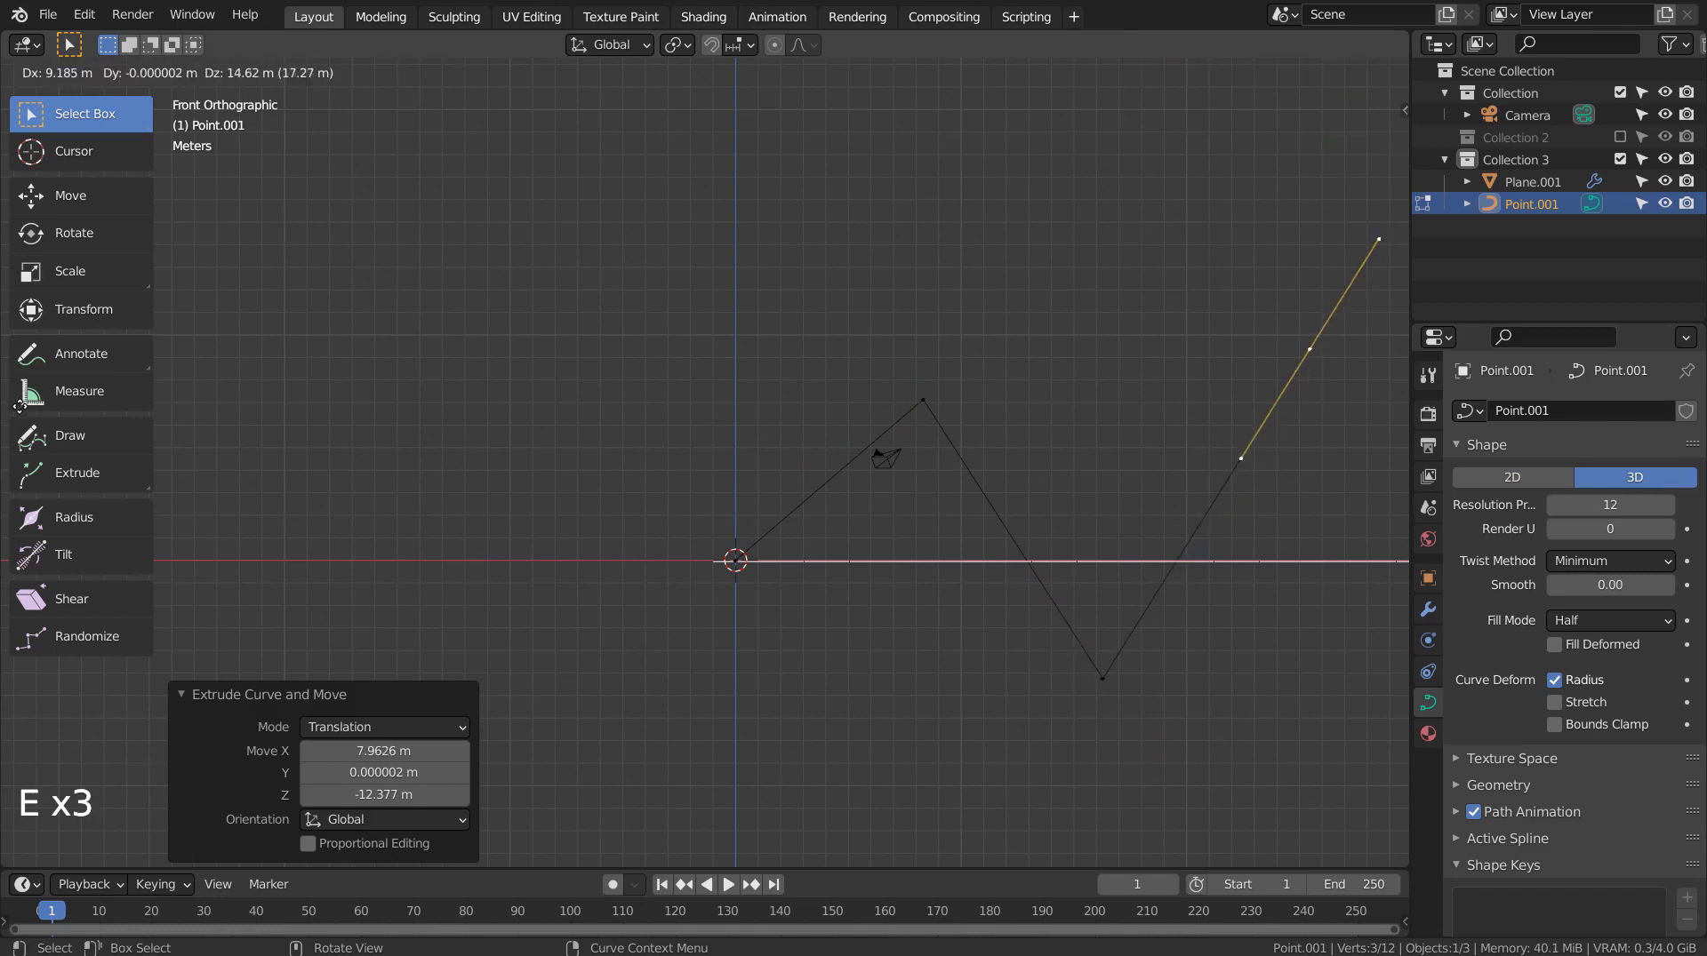
{"action": "left_click", "coordinate": [1409, 195]}
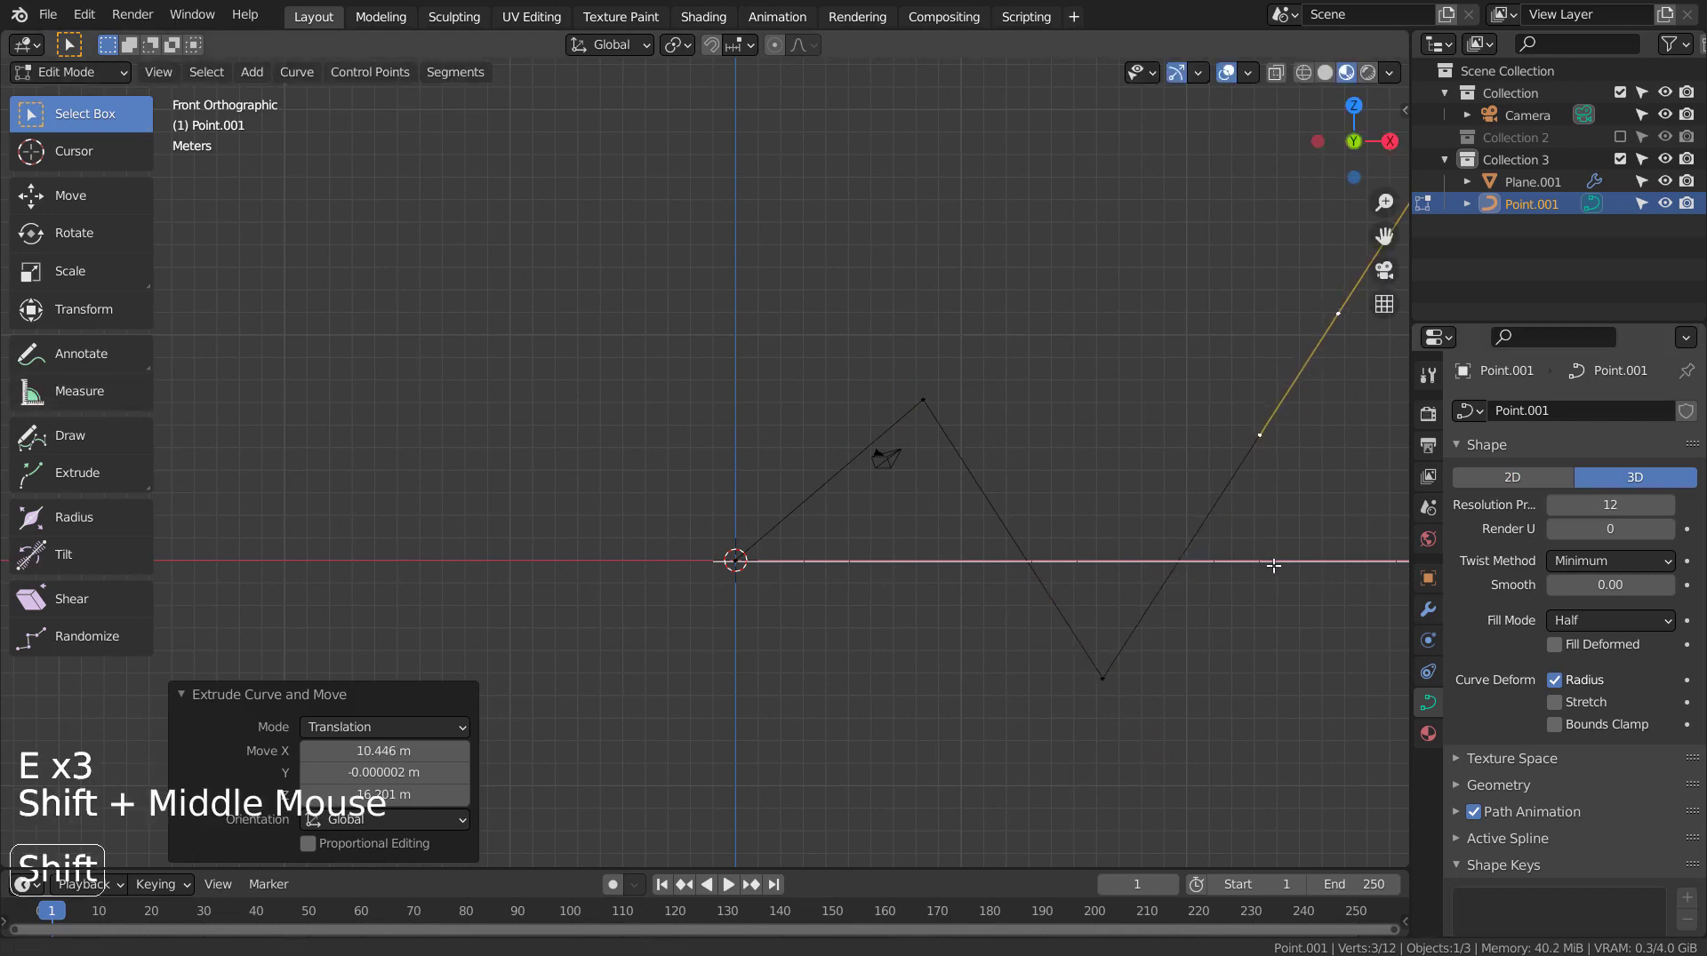
{"action": "middle_click_drag", "start_coordinate": [1274, 566], "coordinate": [901, 617], "text": "shift"}
{"action": "key", "text": "e"}
{"action": "left_click", "coordinate": [1147, 348]}
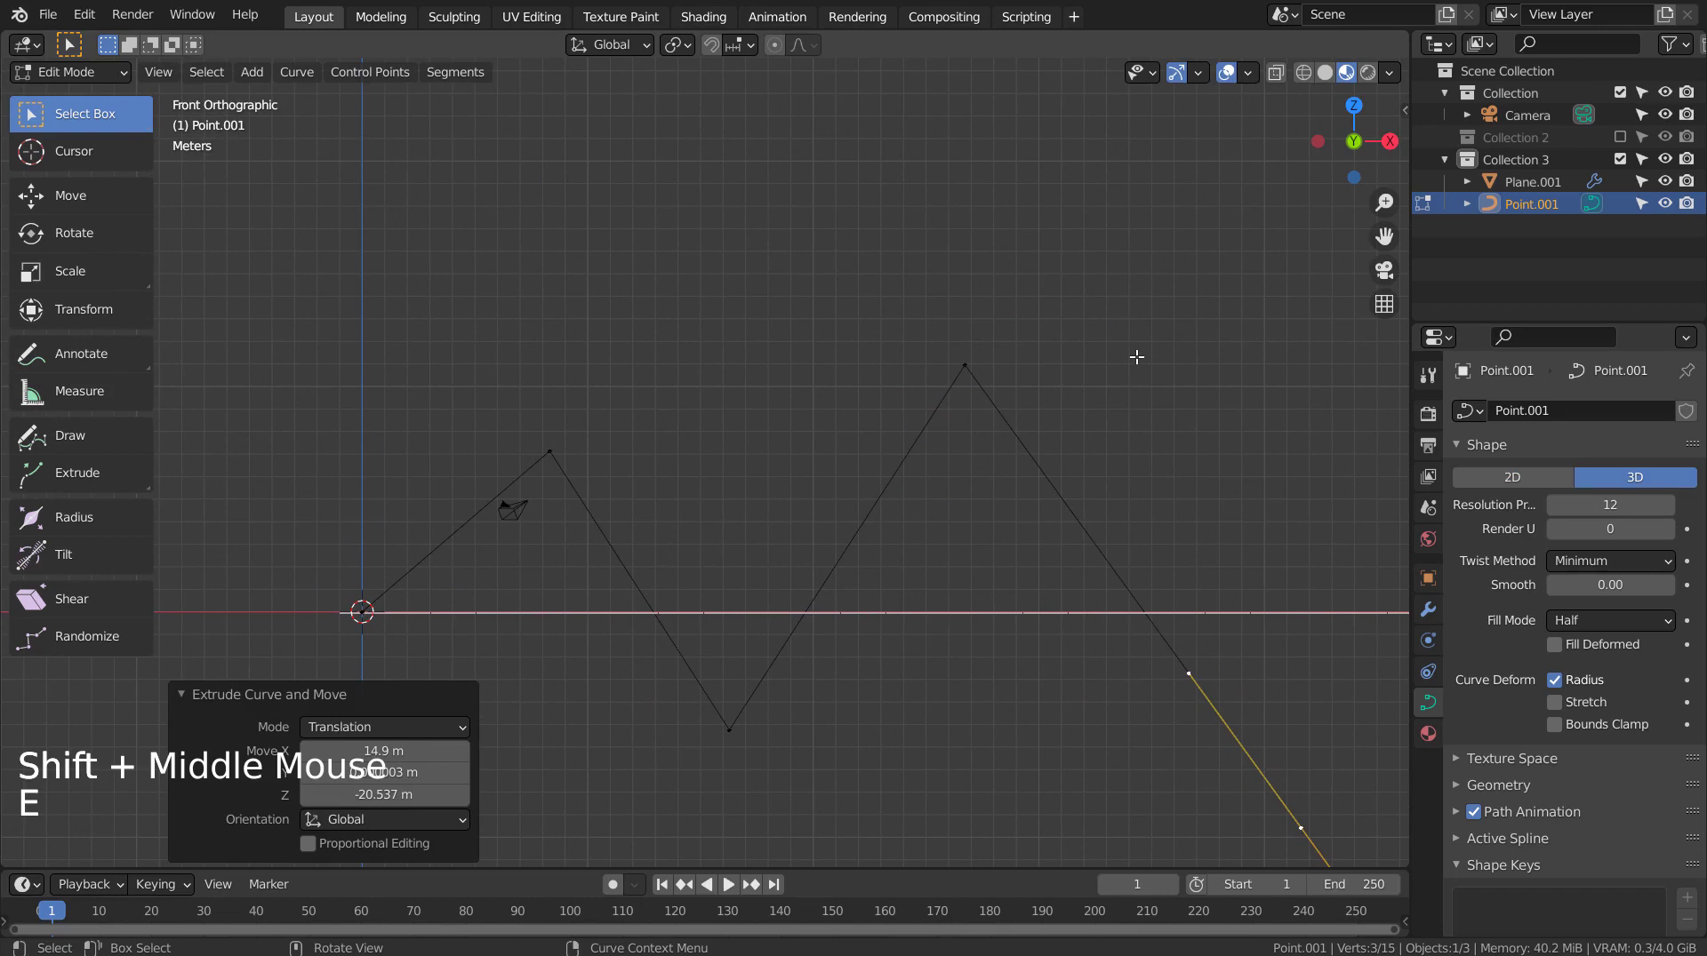
Select all curve points, set their handles to Automatic, and return to Object Mode
{"action": "key", "text": "a"}
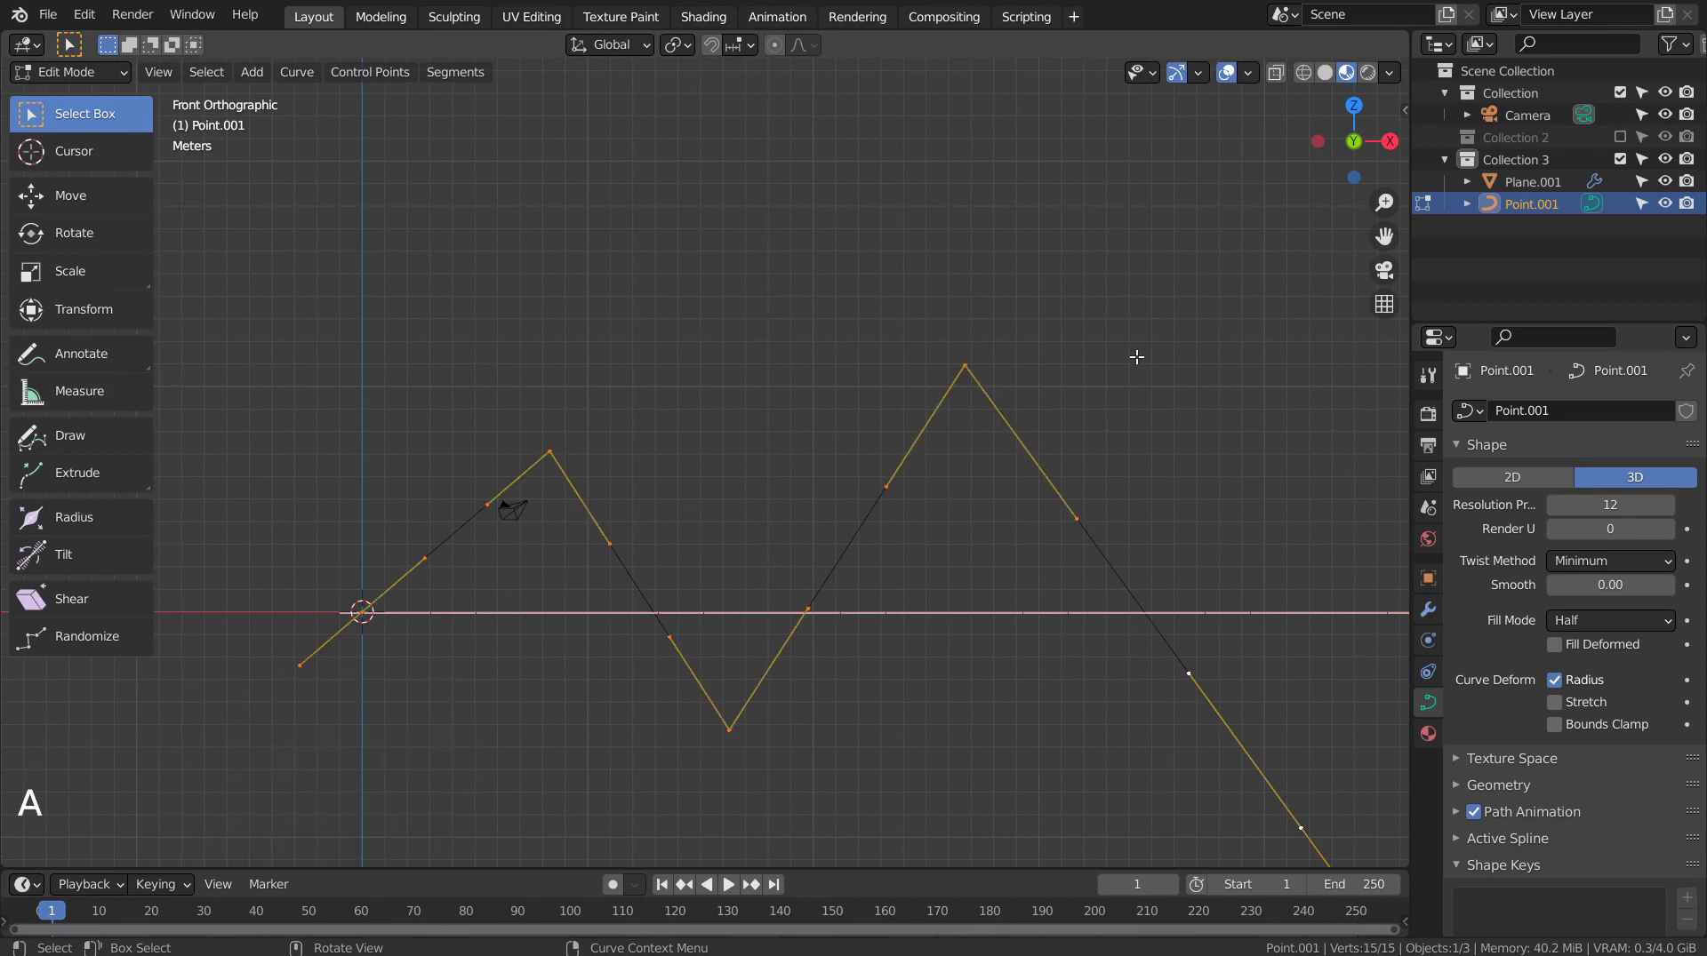
{"action": "key", "text": "v"}
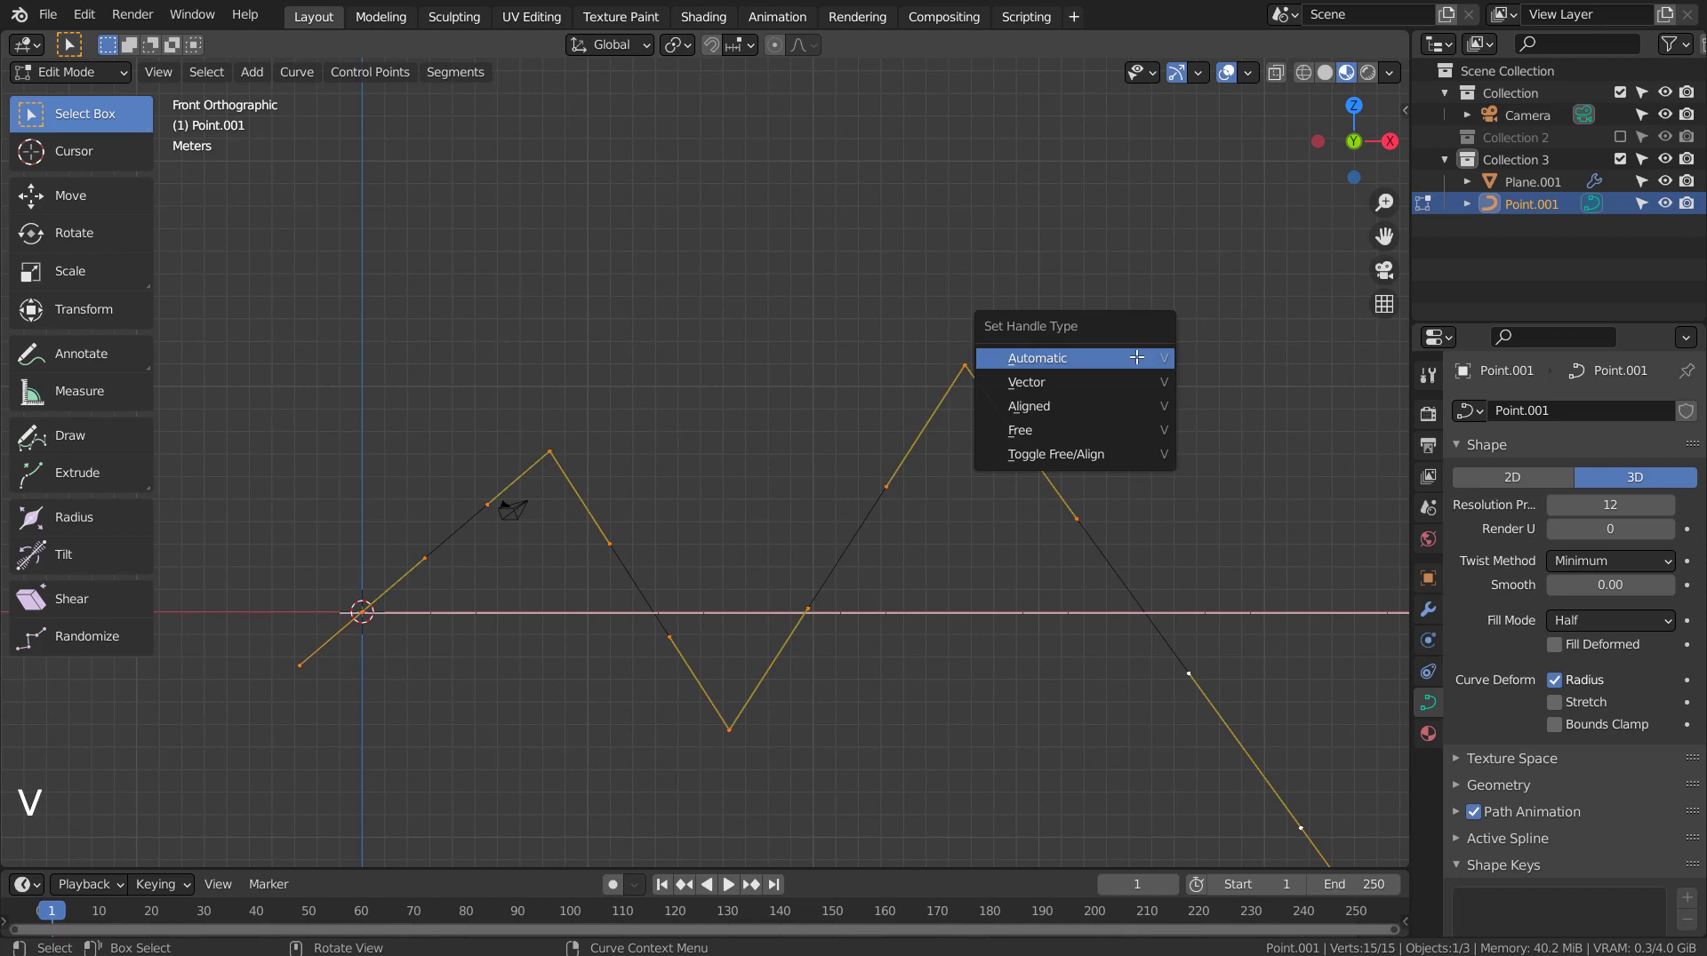
{"action": "left_click", "coordinate": [1136, 358]}
{"action": "key", "text": "Tab"}
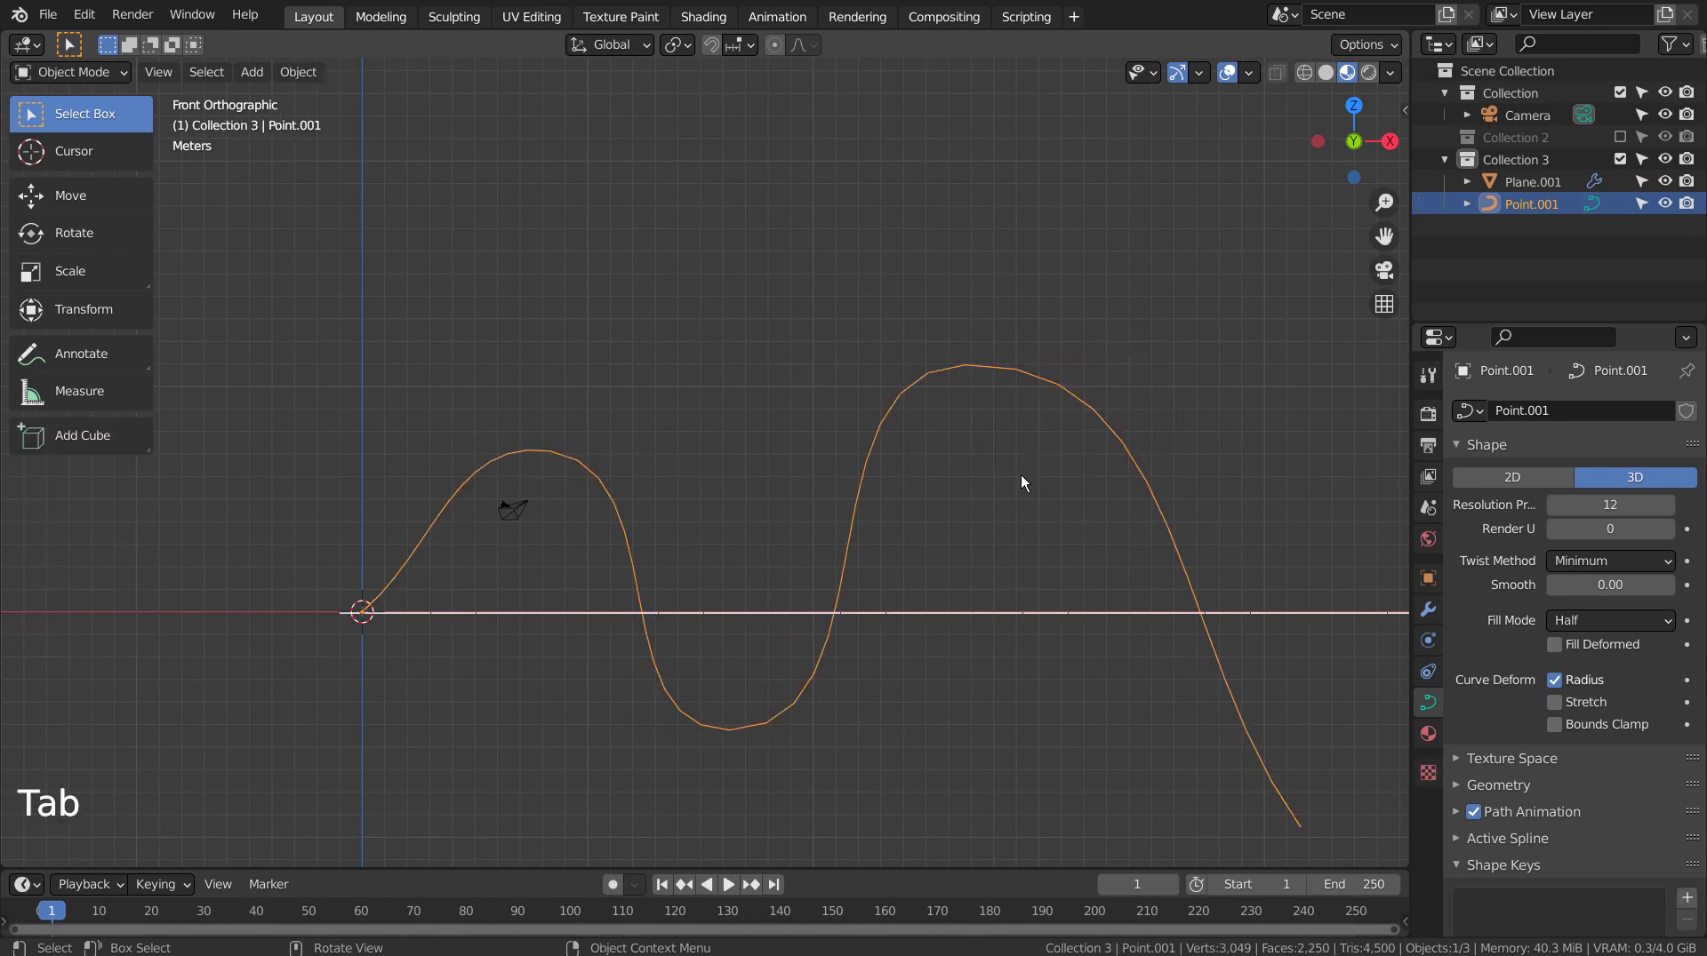
{"action": "scroll", "coordinate": [1010, 487], "scroll_direction": "down", "scroll_amount": 2}
{"action": "middle_click_drag", "start_coordinate": [1070, 442], "coordinate": [1105, 488]}
Select the tiled plane and add a Curve deform modifier with Point.001 as its curve object
{"action": "left_click", "coordinate": [810, 601]}
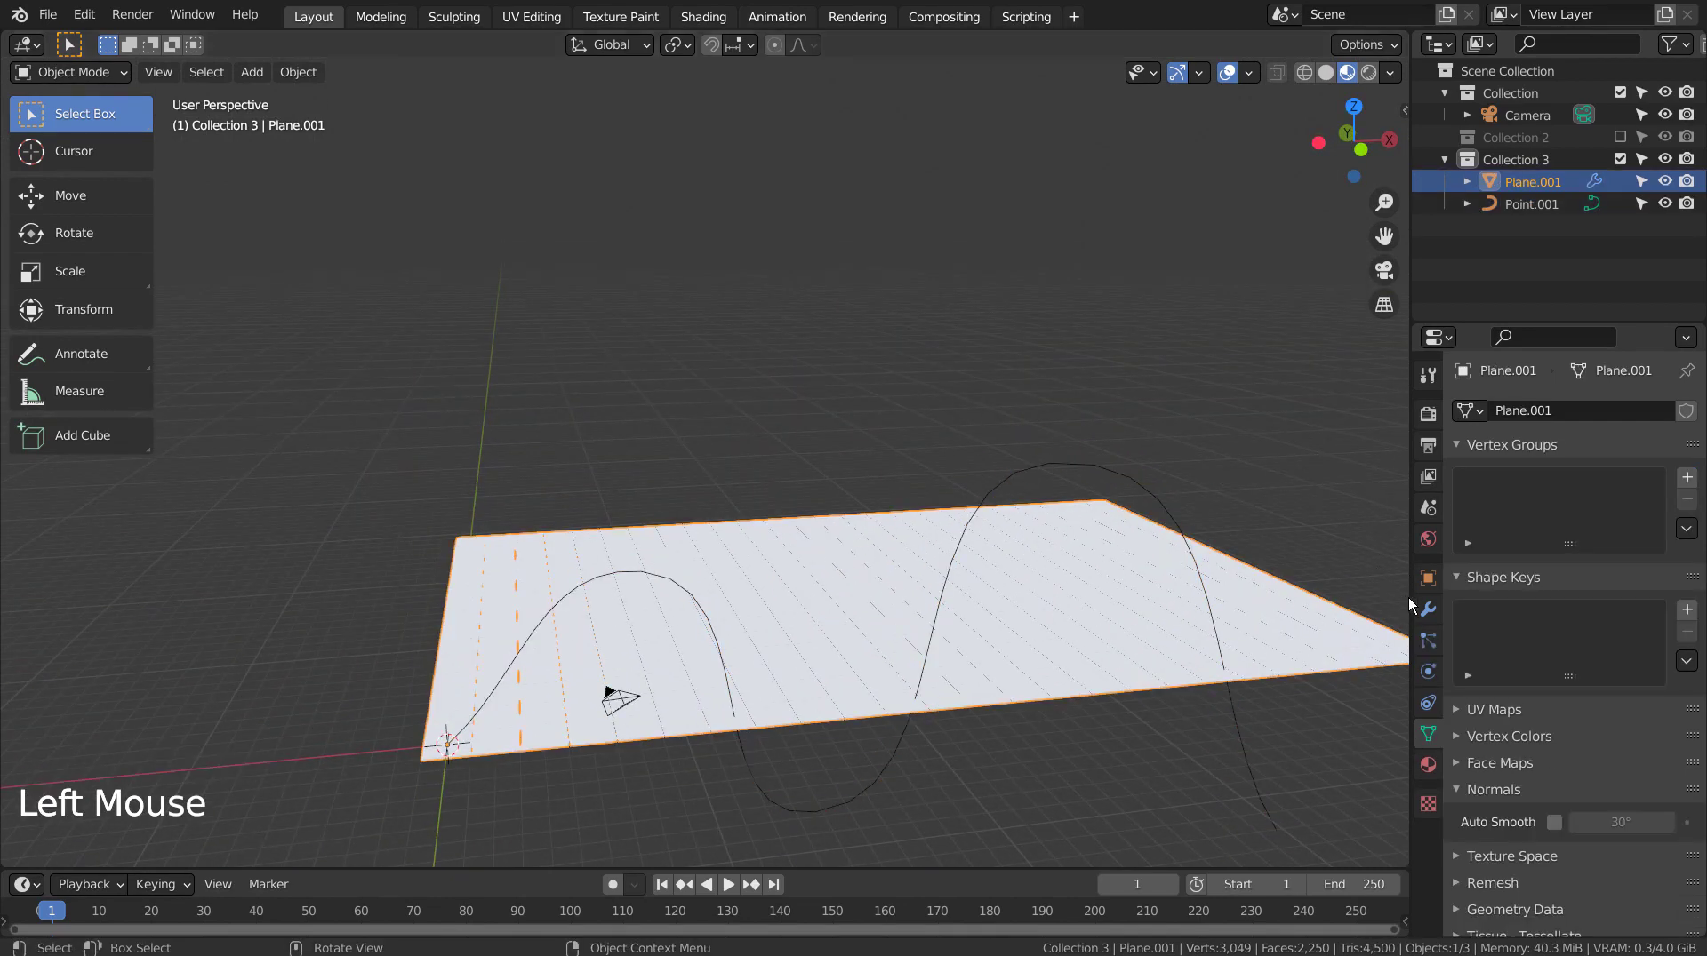
{"action": "left_click", "coordinate": [1429, 610]}
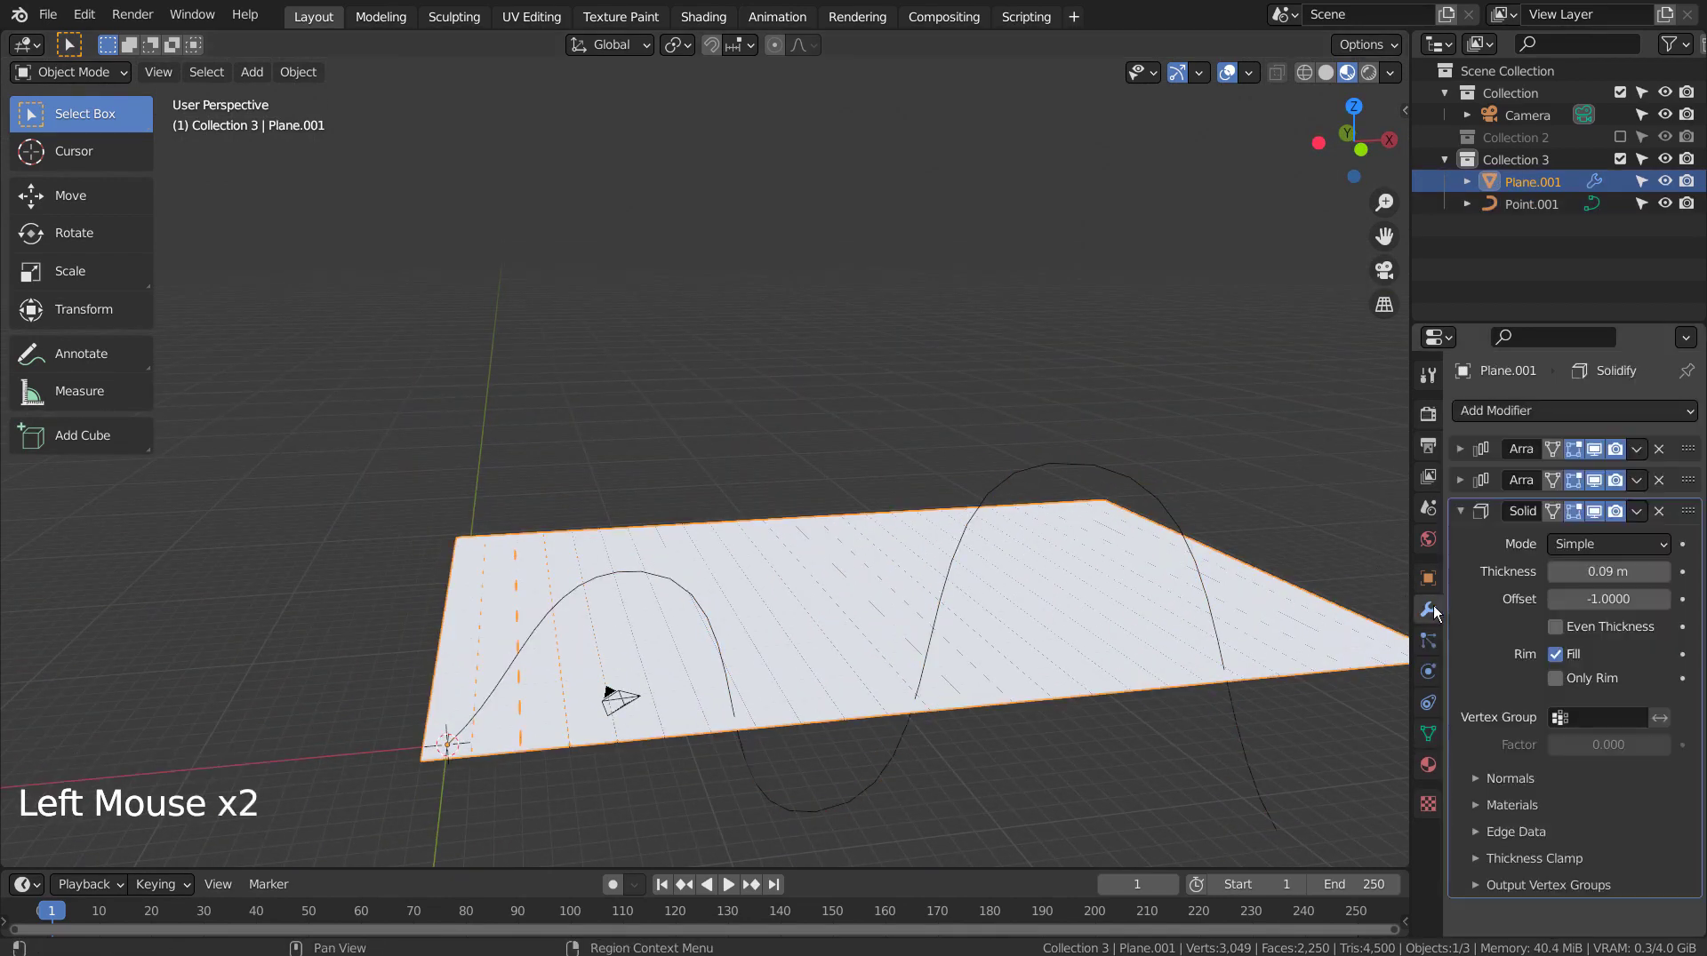
{"action": "left_click", "coordinate": [1461, 511]}
{"action": "left_click", "coordinate": [1529, 412]}
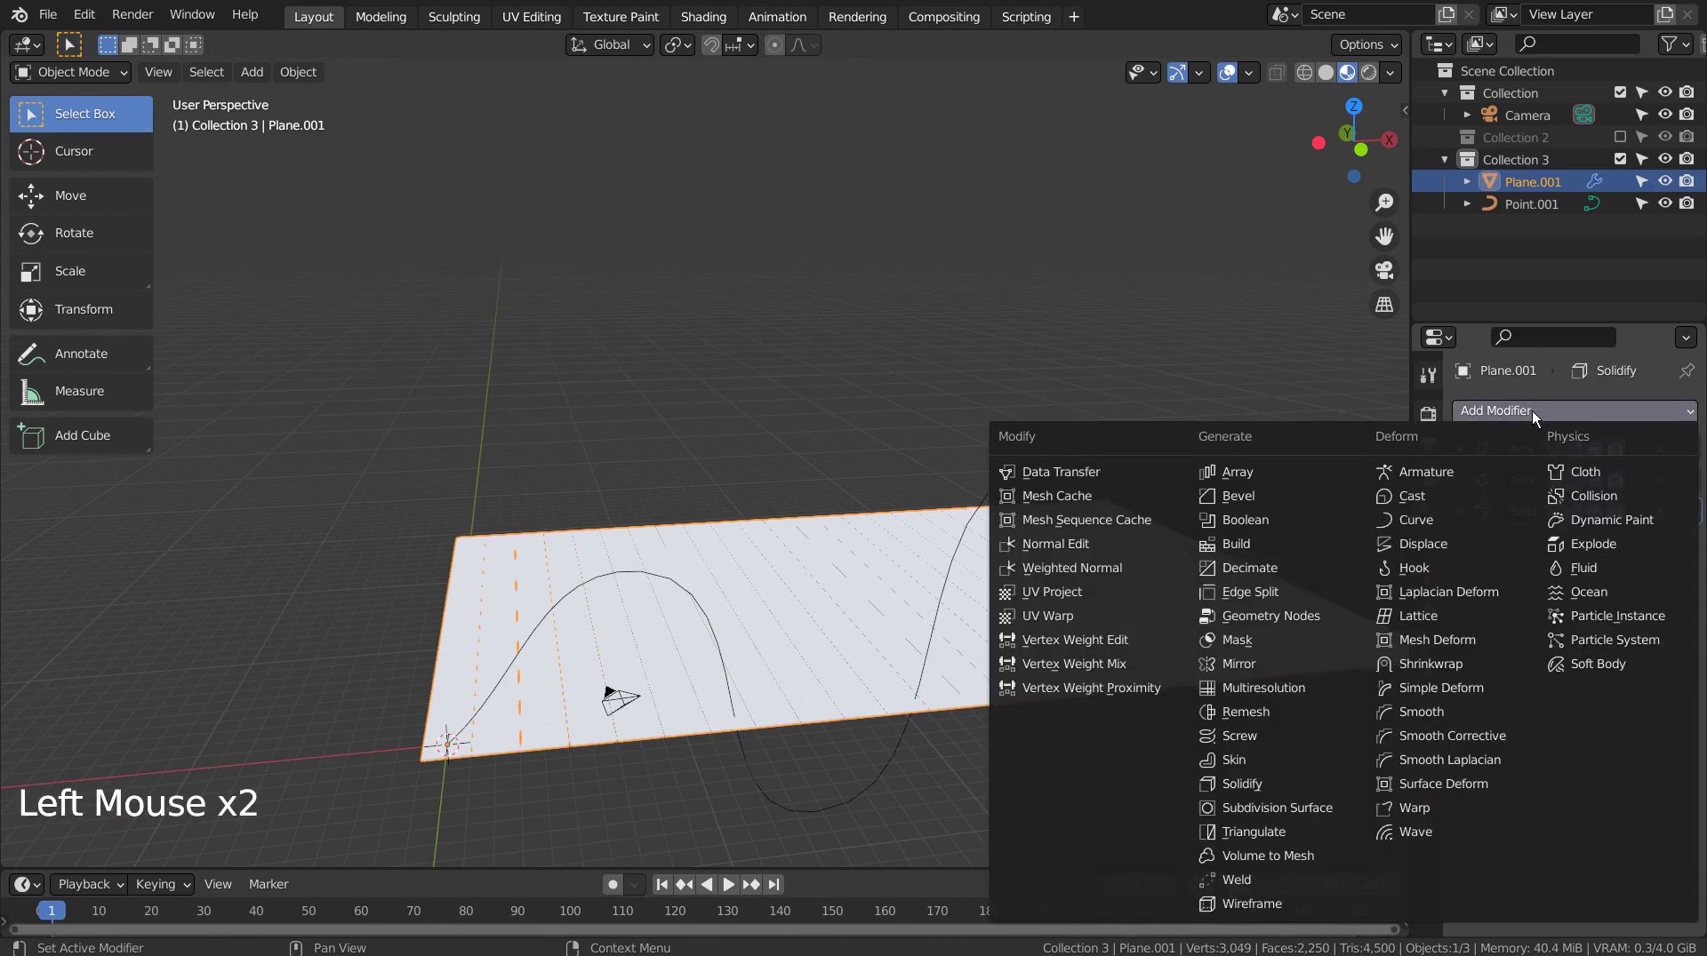
{"action": "left_click", "coordinate": [1424, 512]}
{"action": "left_click", "coordinate": [1545, 573]}
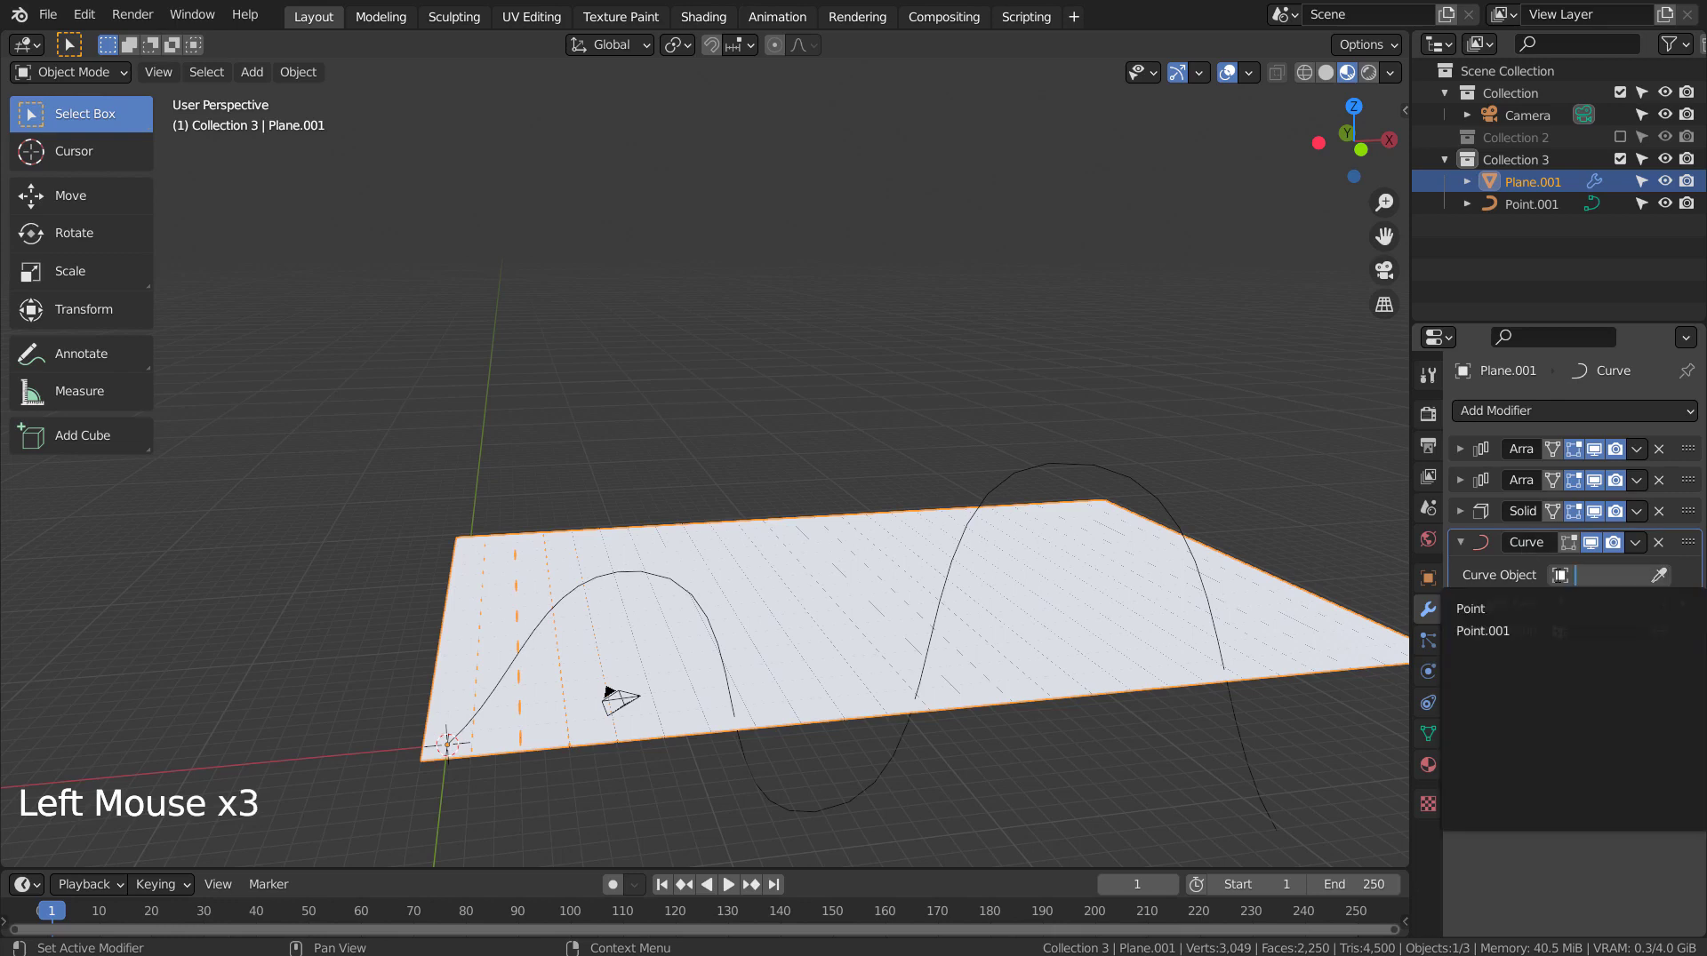
{"action": "left_click", "coordinate": [1501, 631]}
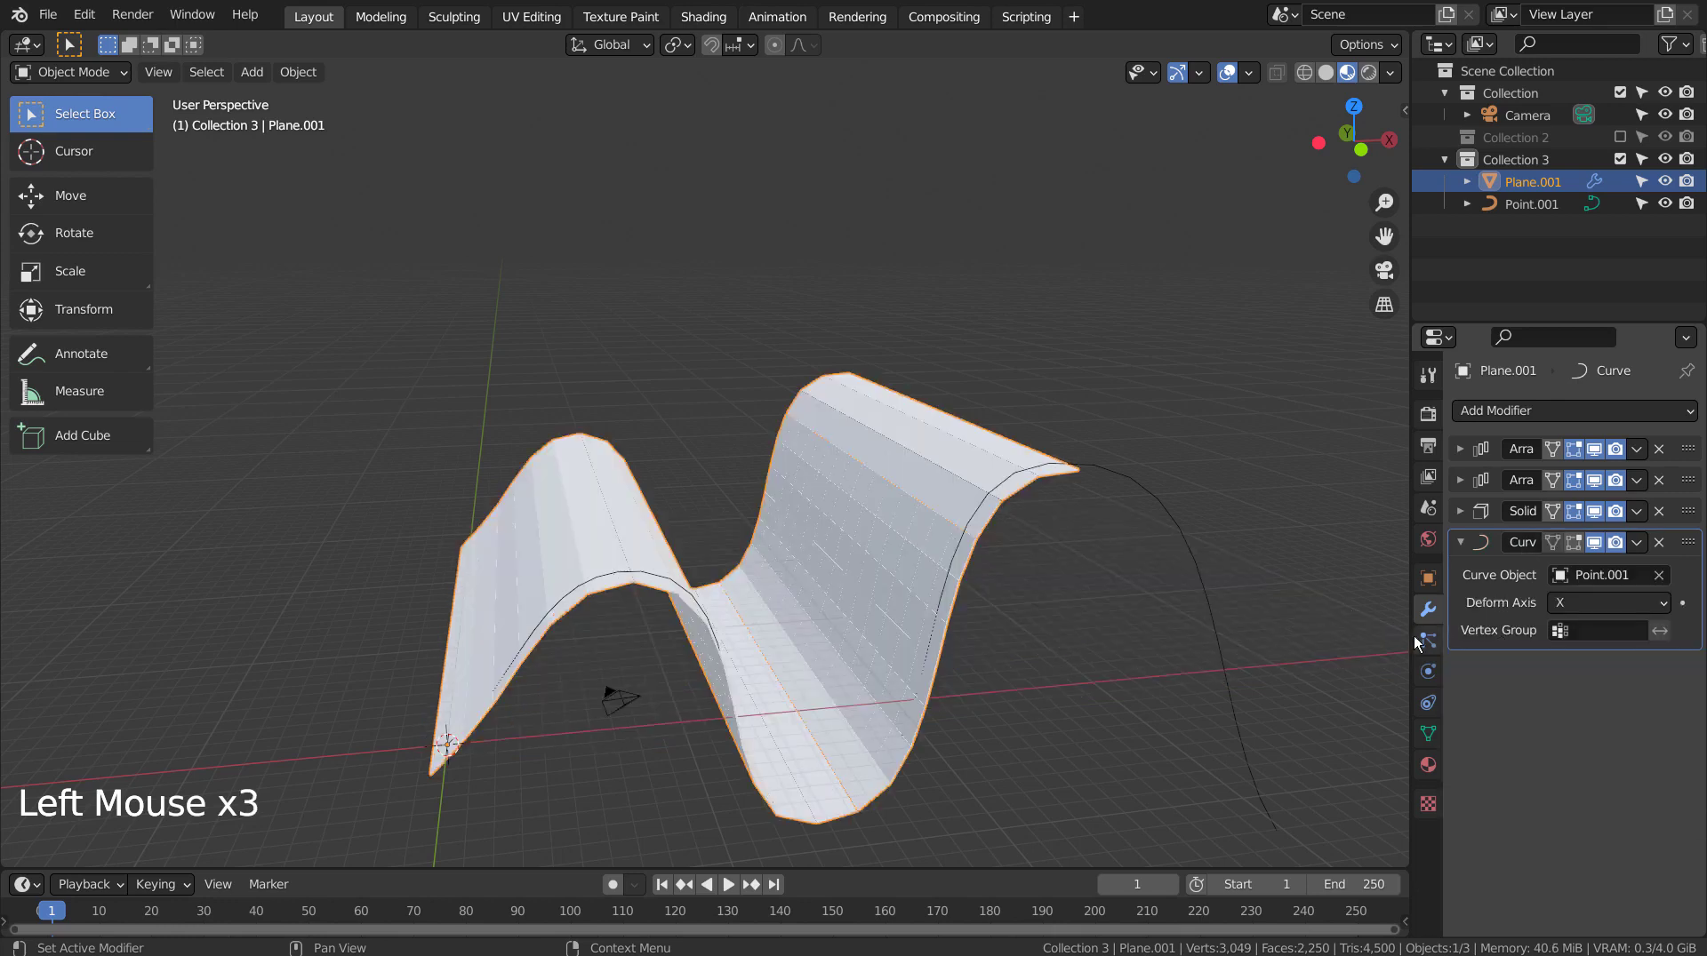
{"action": "middle_click_drag", "start_coordinate": [1123, 639], "coordinate": [1146, 690]}
Select Point.001, shrink it uniformly, then stretch it along X
{"action": "scroll", "coordinate": [1149, 658], "scroll_direction": "down", "scroll_amount": 2}
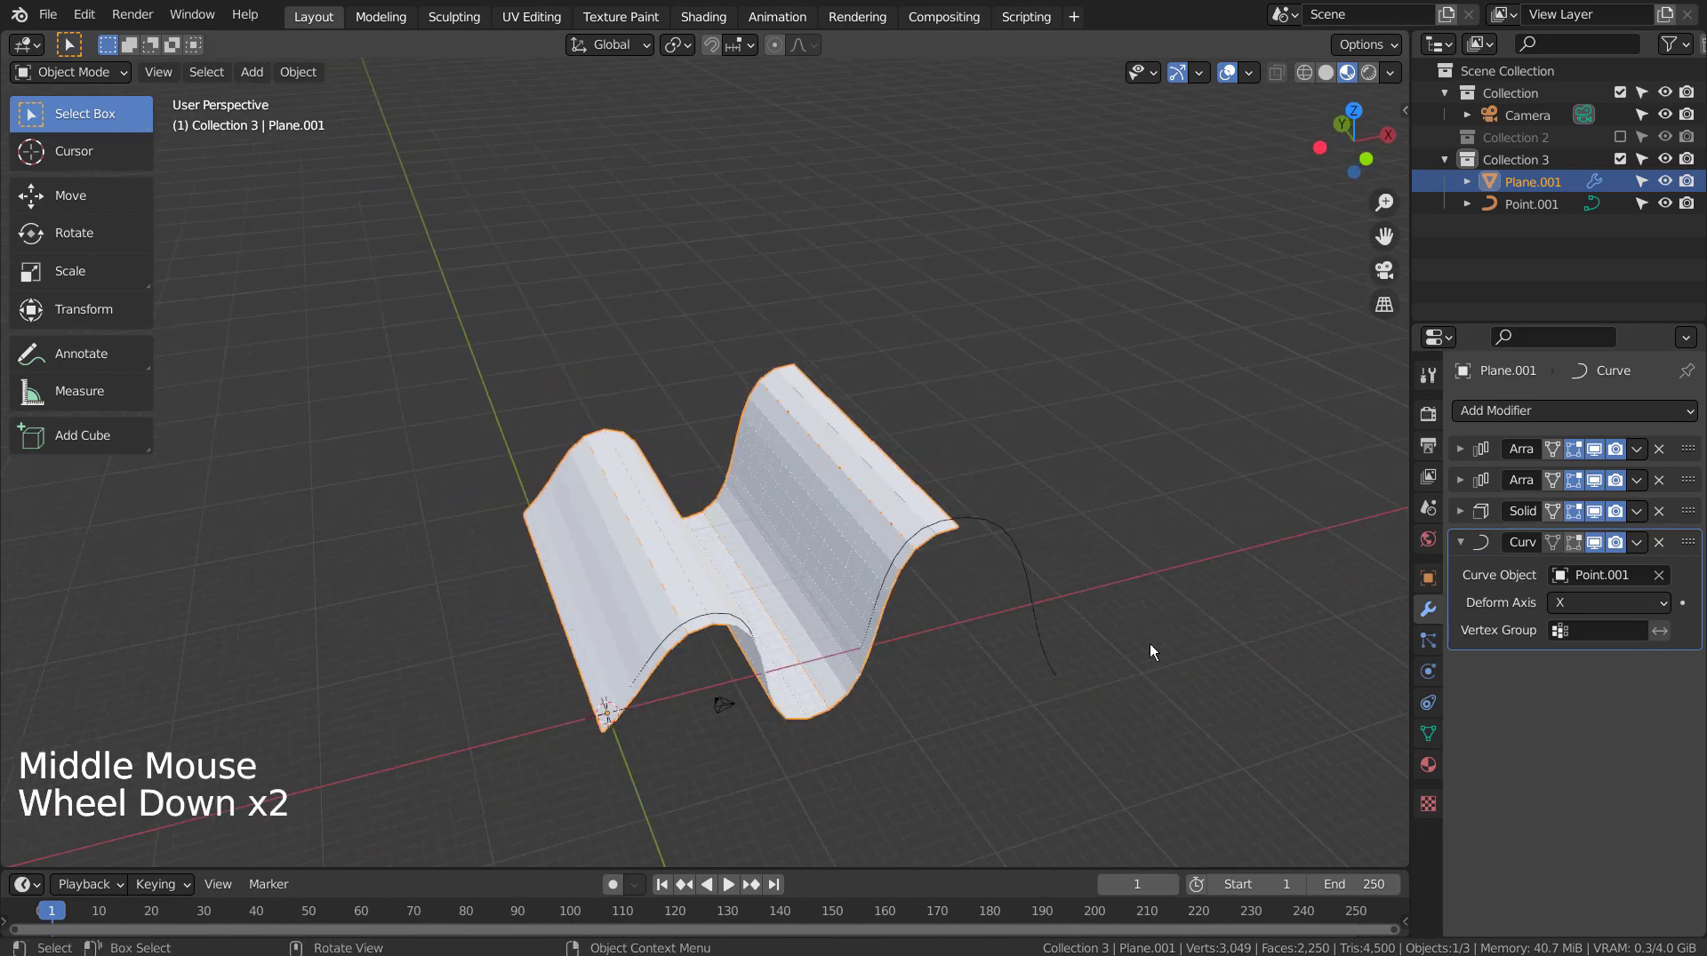
{"action": "left_click", "coordinate": [1027, 560]}
{"action": "key", "text": "s"}
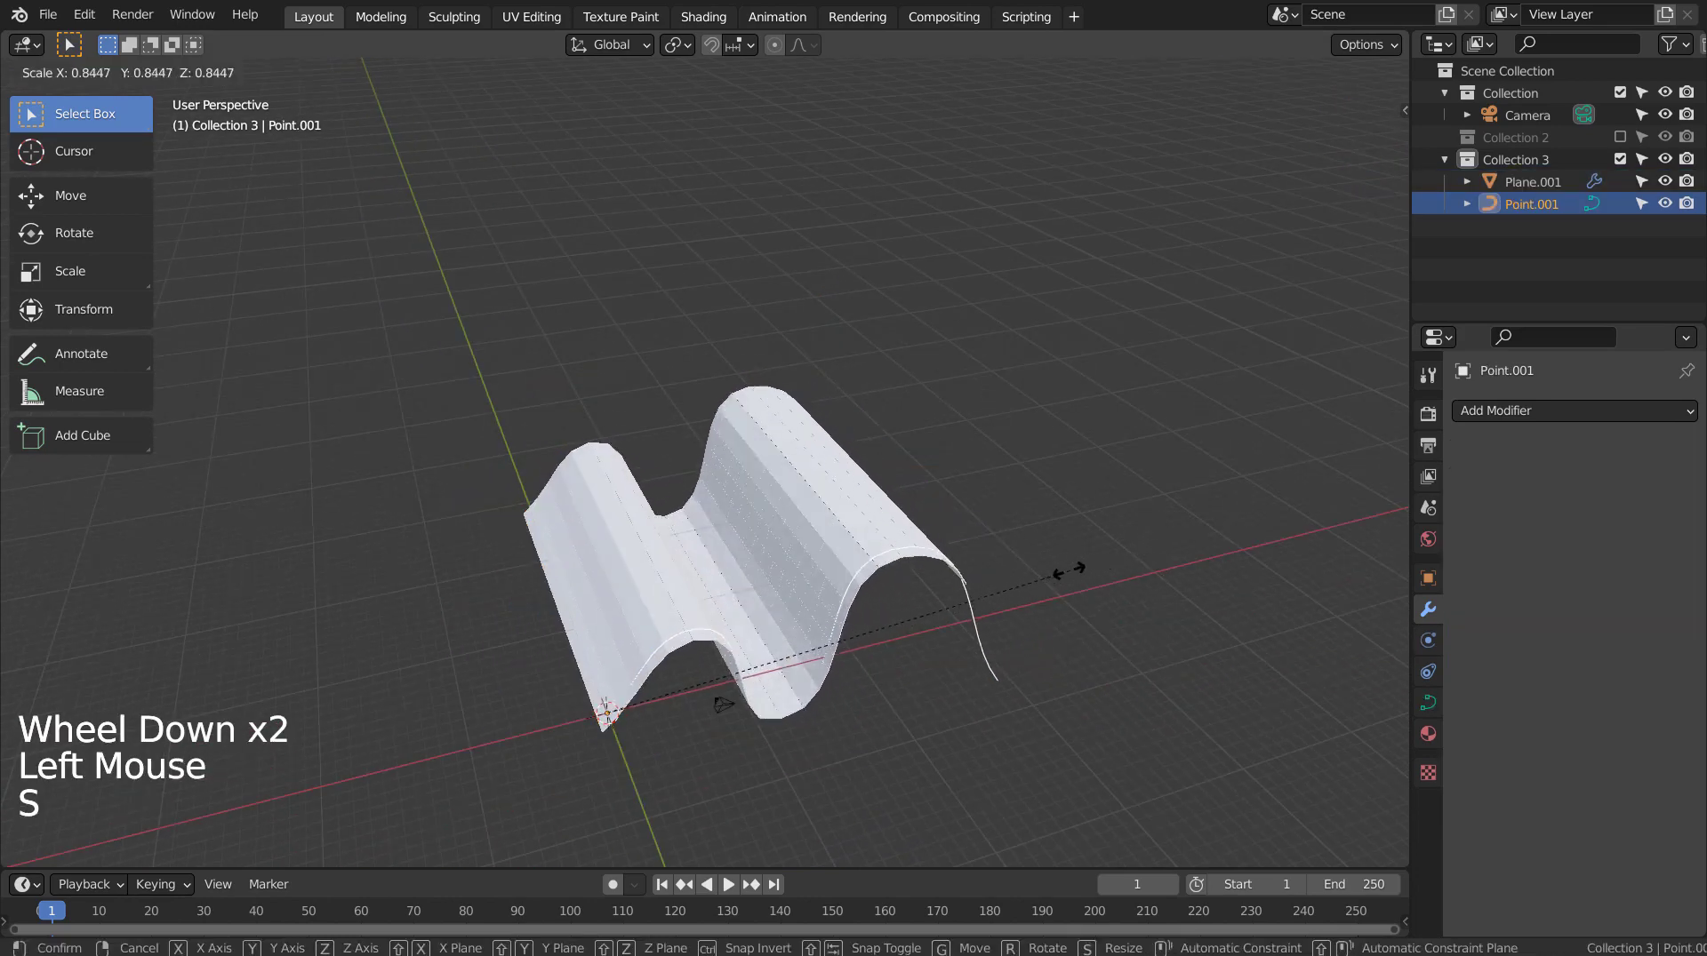
{"action": "left_click", "coordinate": [1022, 588]}
{"action": "middle_click_drag", "start_coordinate": [1081, 581], "coordinate": [1015, 583]}
{"action": "key", "text": "s"}
{"action": "key", "text": "x"}
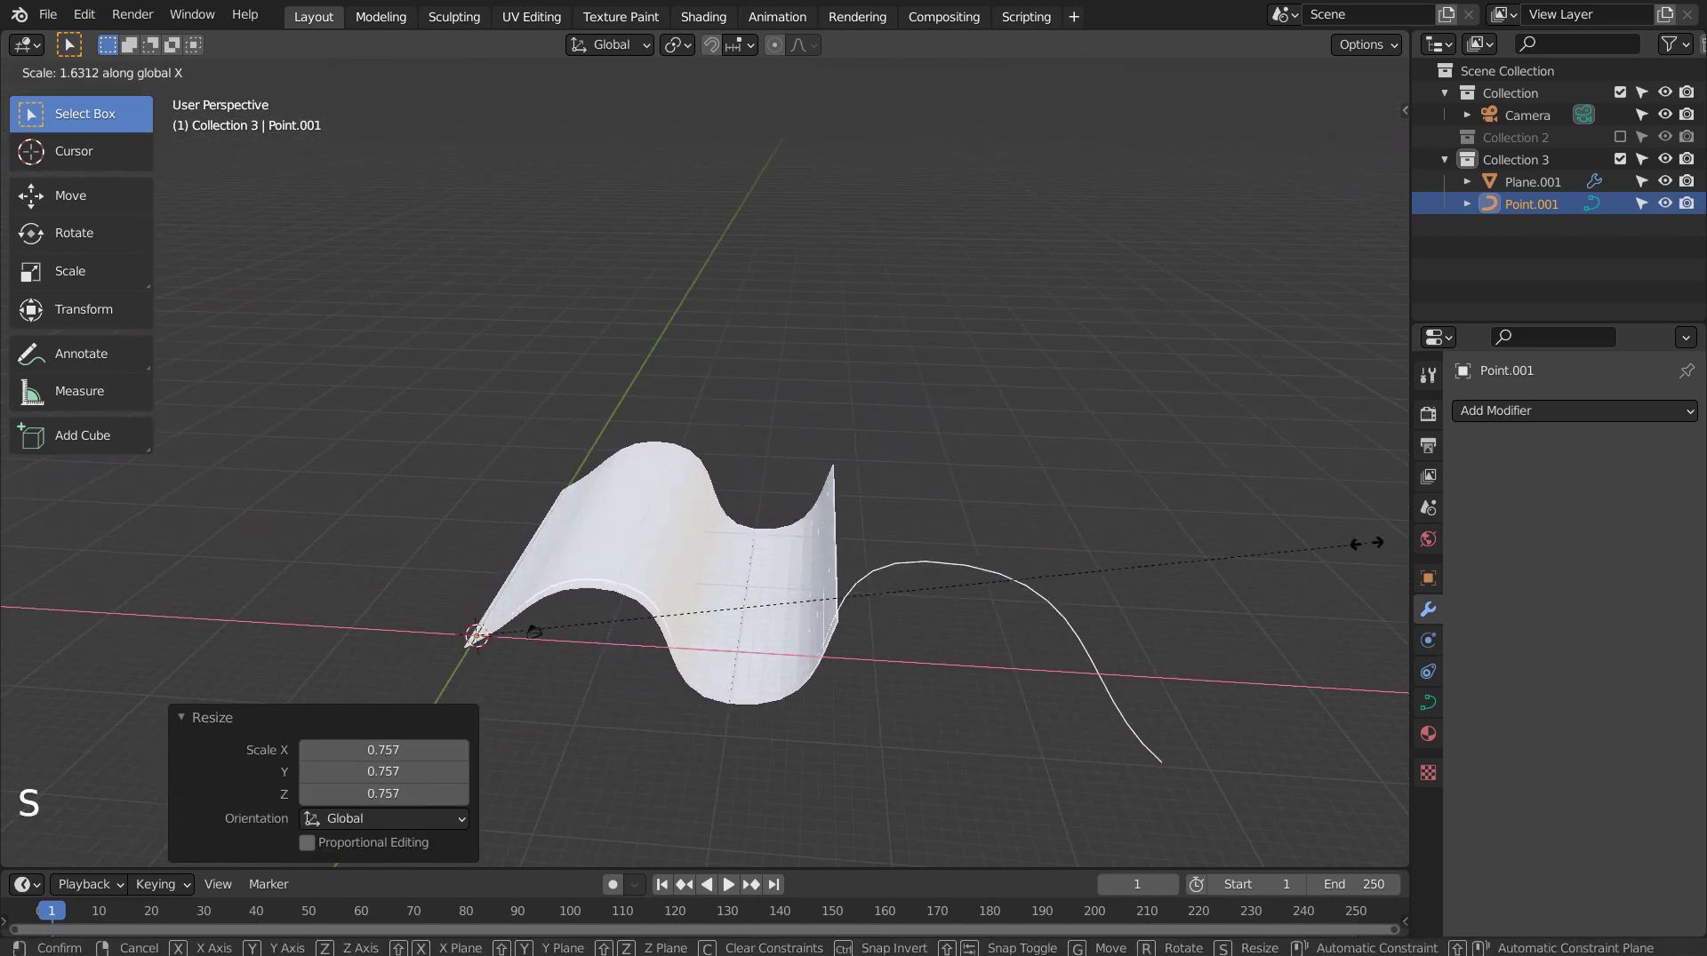
{"action": "left_click", "coordinate": [11, 551]}
Shrink the curve to 0.539, stretch it to 1.579 along X, then shrink to 0.490
{"action": "key", "text": "s"}
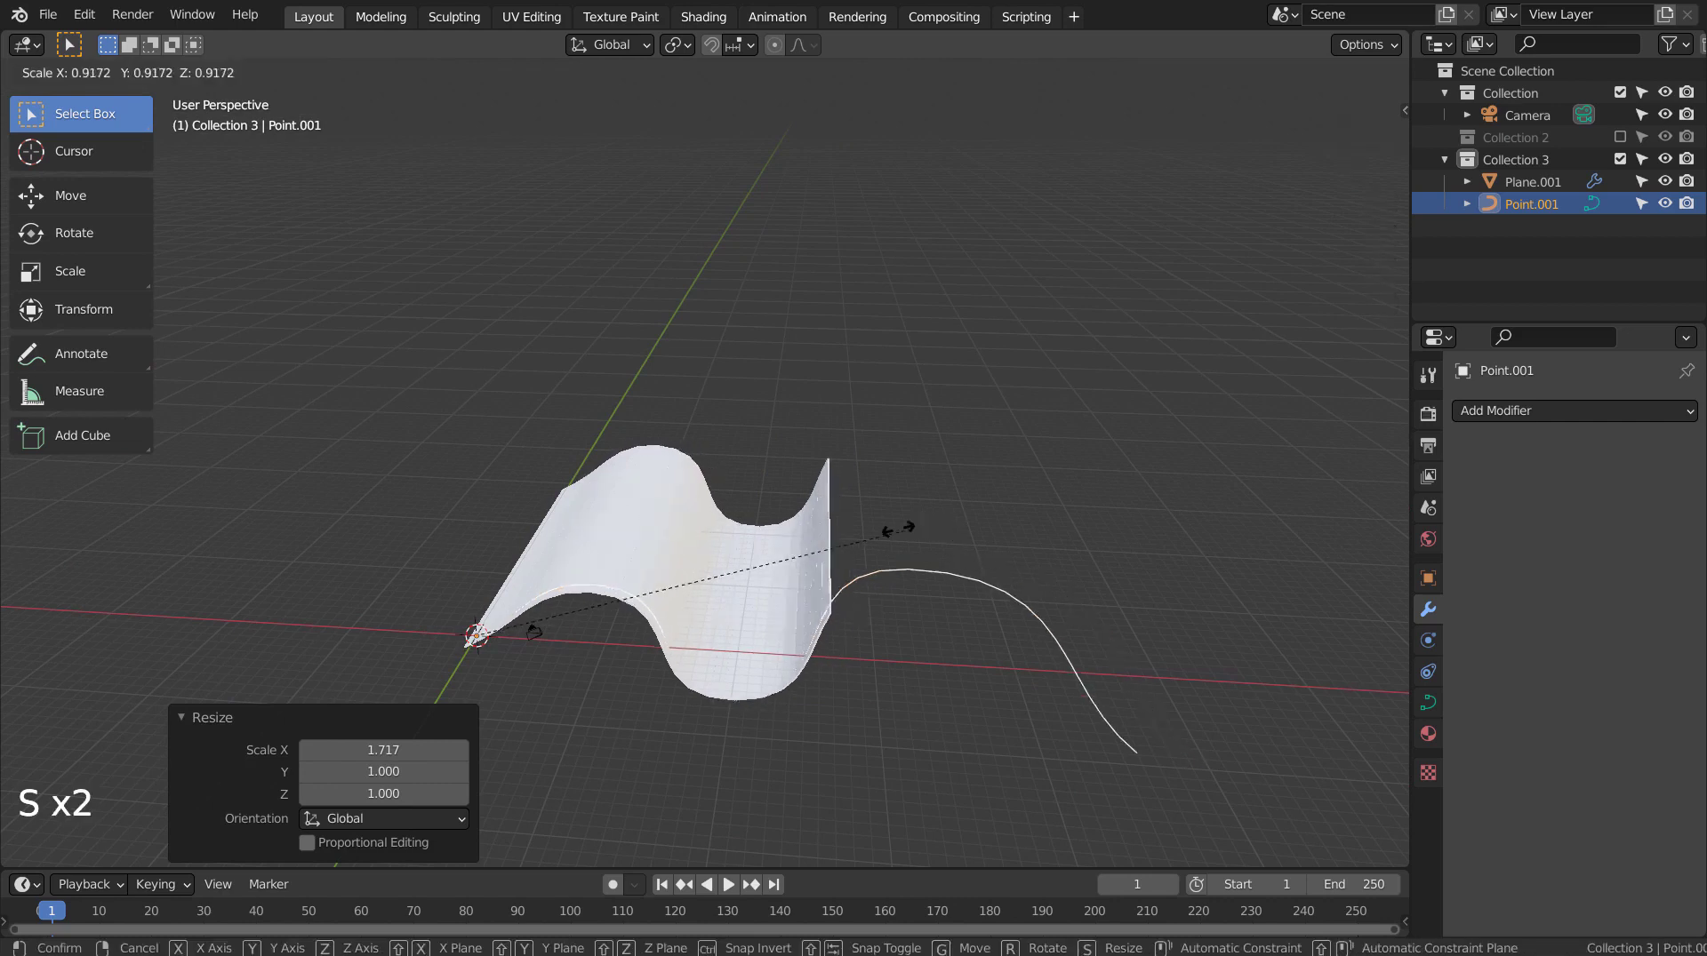
{"action": "left_click", "coordinate": [723, 542]}
{"action": "key", "text": "s"}
{"action": "key", "text": "x"}
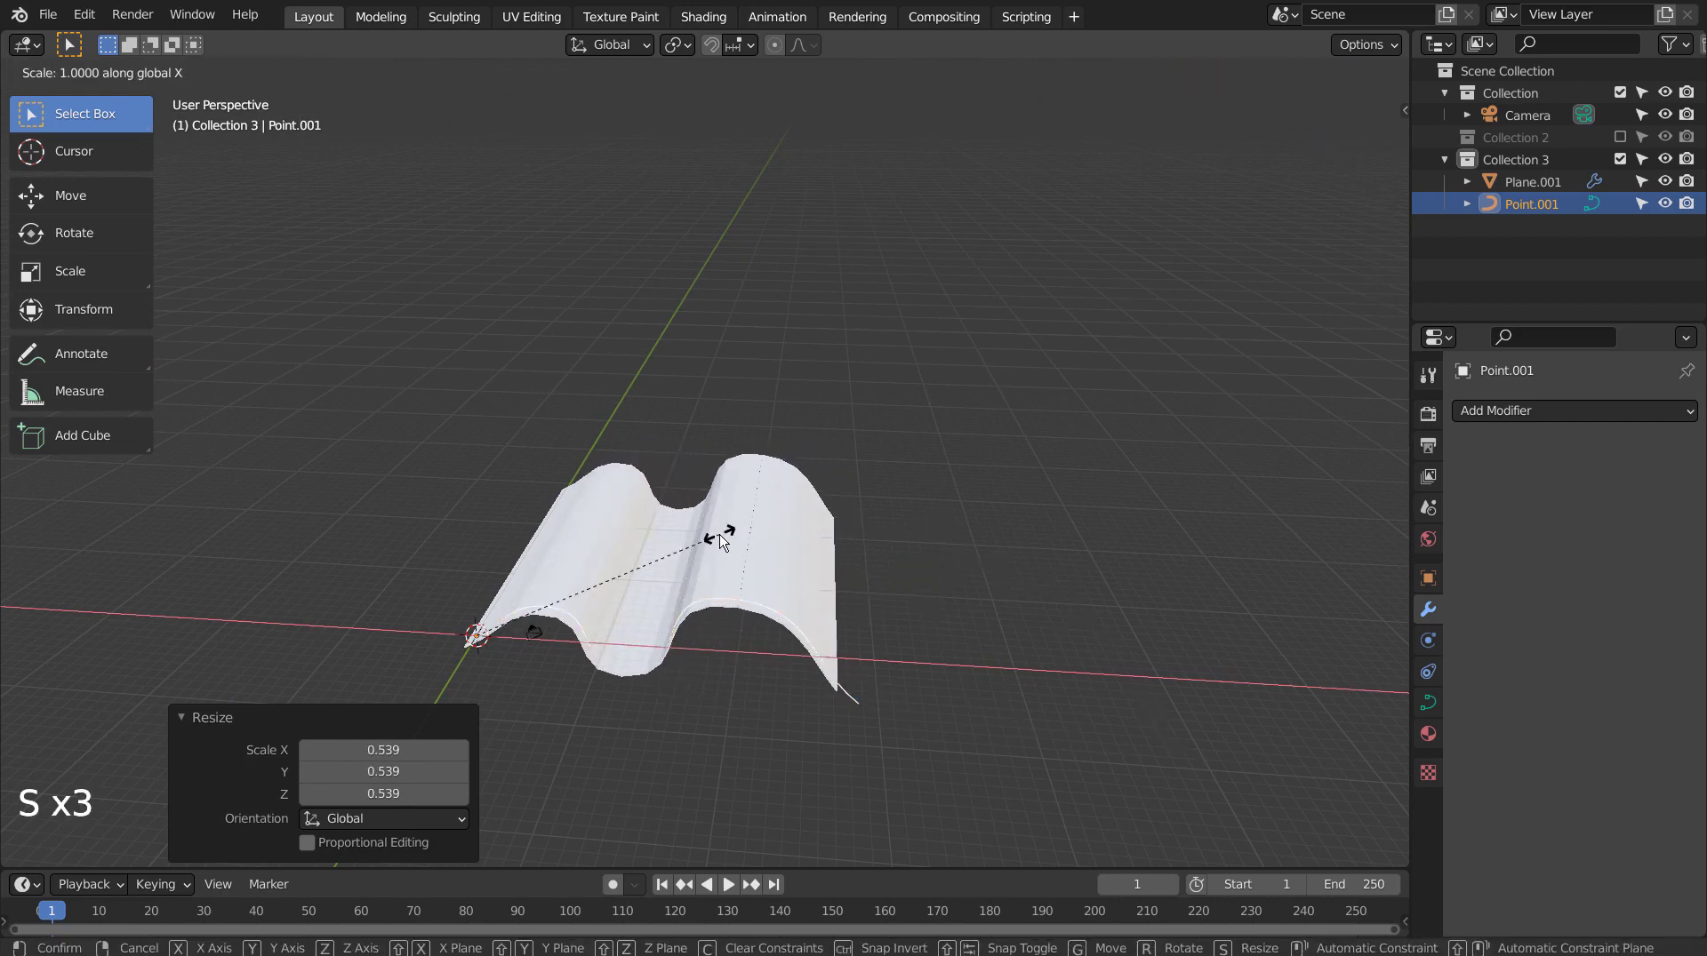
{"action": "left_click", "coordinate": [987, 594]}
{"action": "key", "text": "s"}
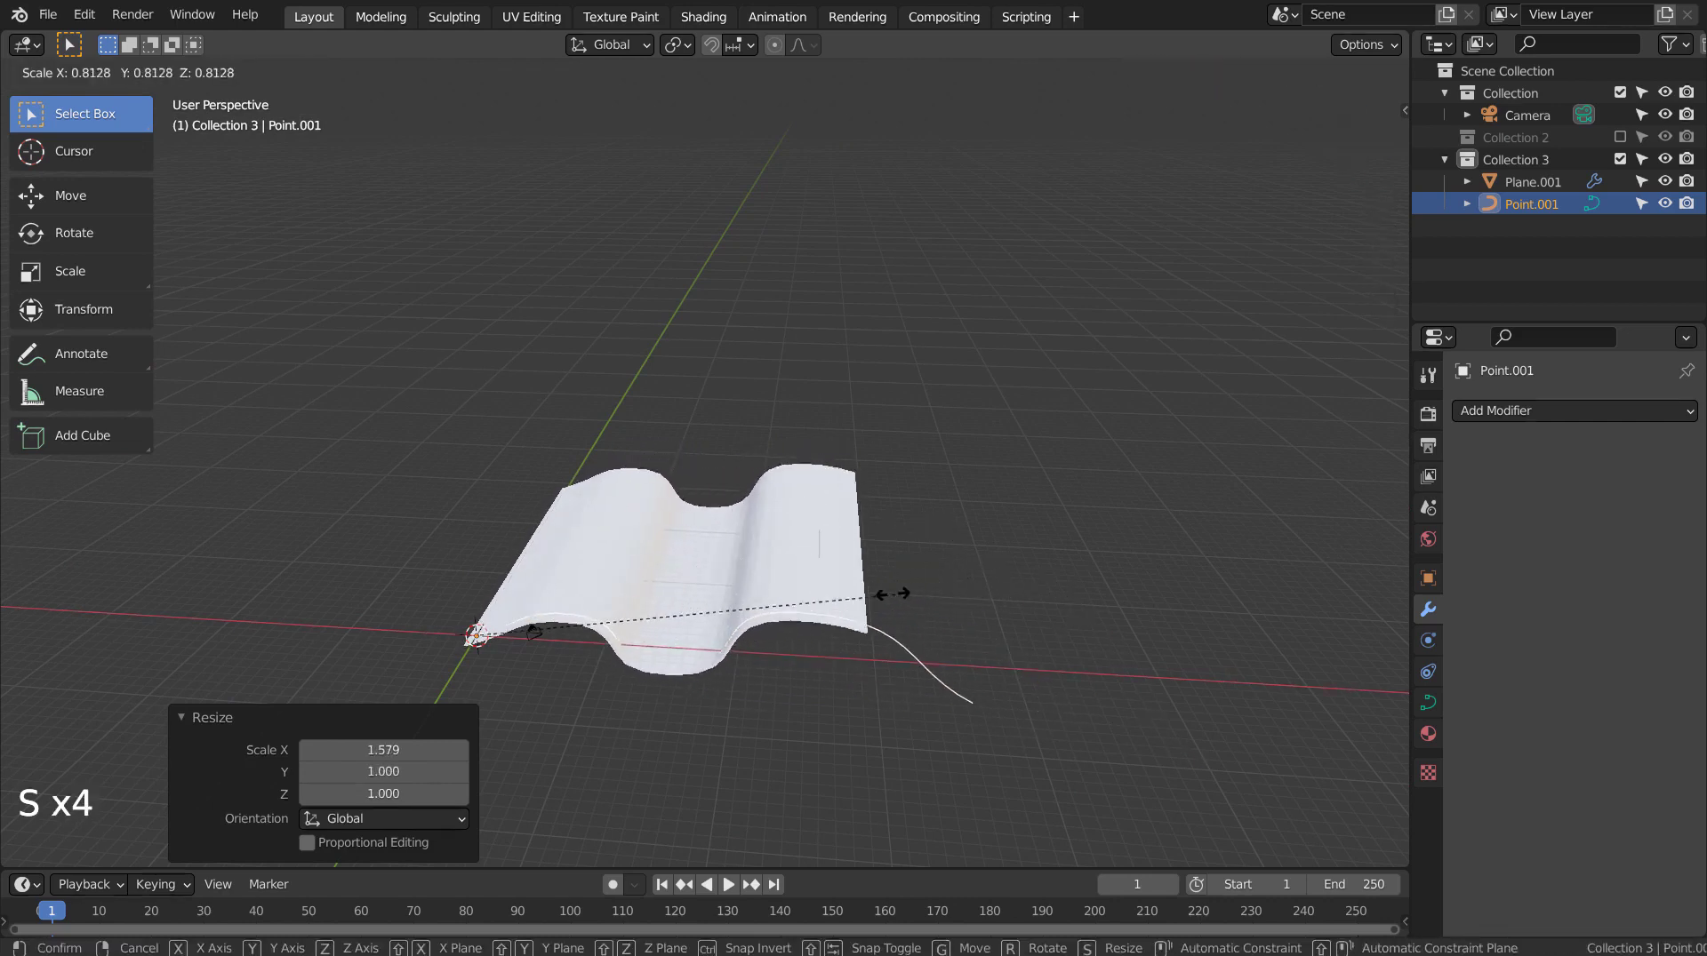
{"action": "left_click", "coordinate": [731, 594]}
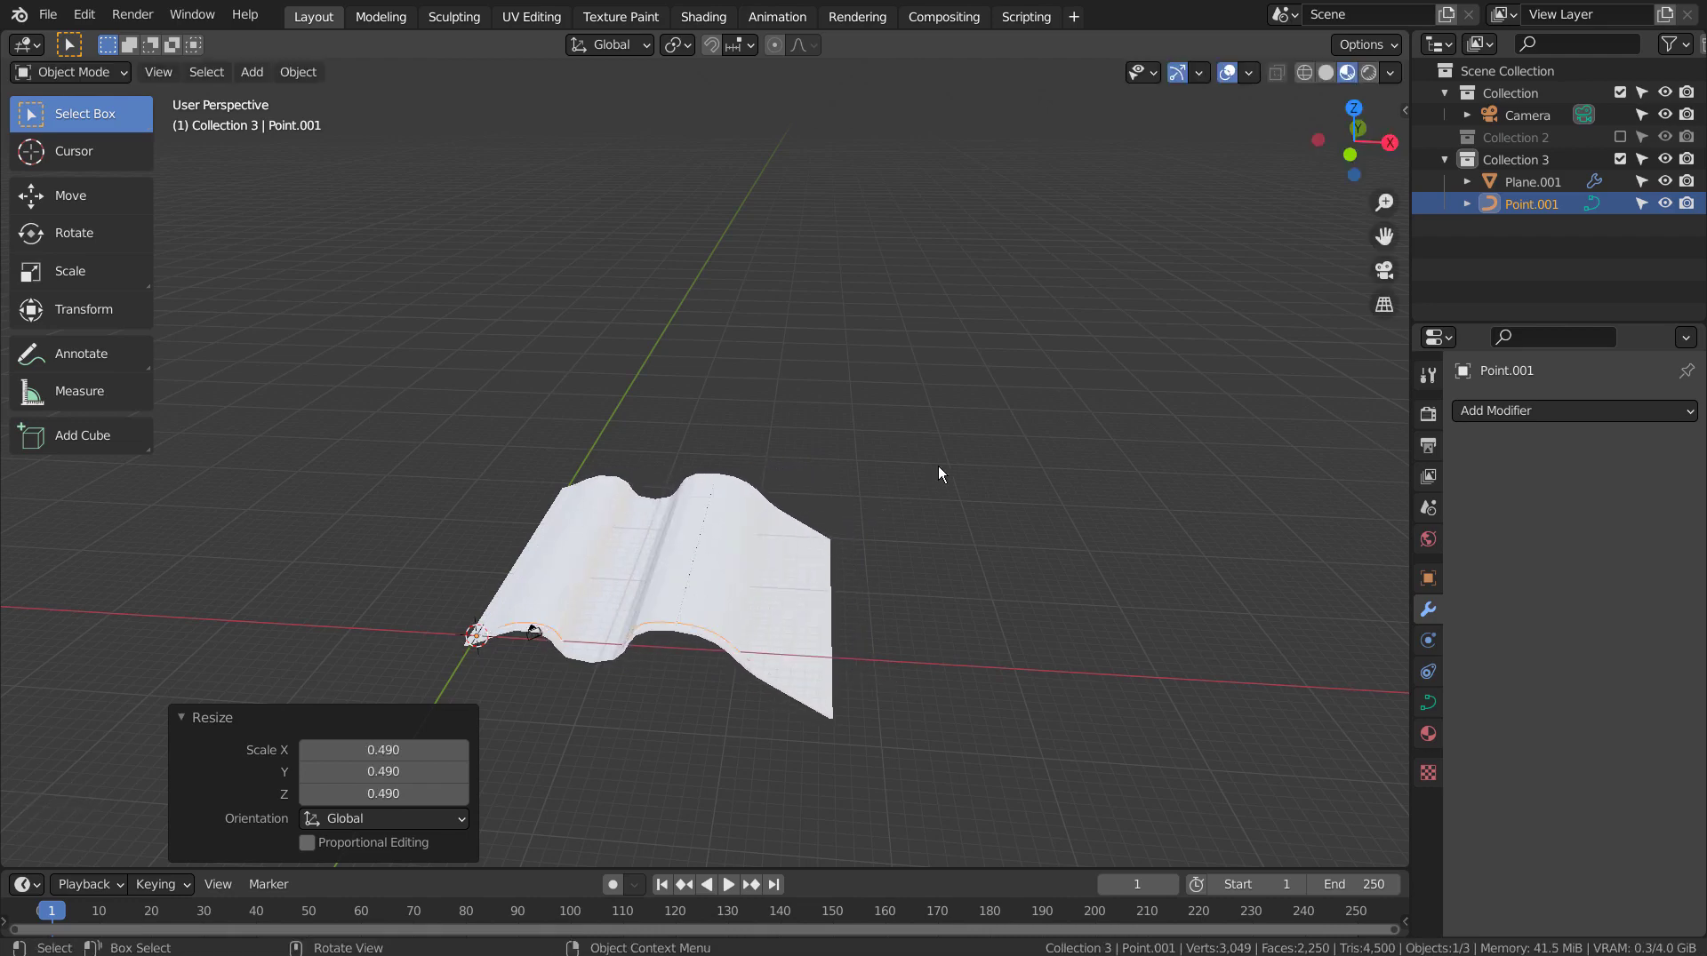
Deselect the curve and hide Point.001 using its Outliner eye icon
{"action": "left_click", "coordinate": [937, 466]}
{"action": "middle_click_drag", "start_coordinate": [937, 466], "coordinate": [850, 522]}
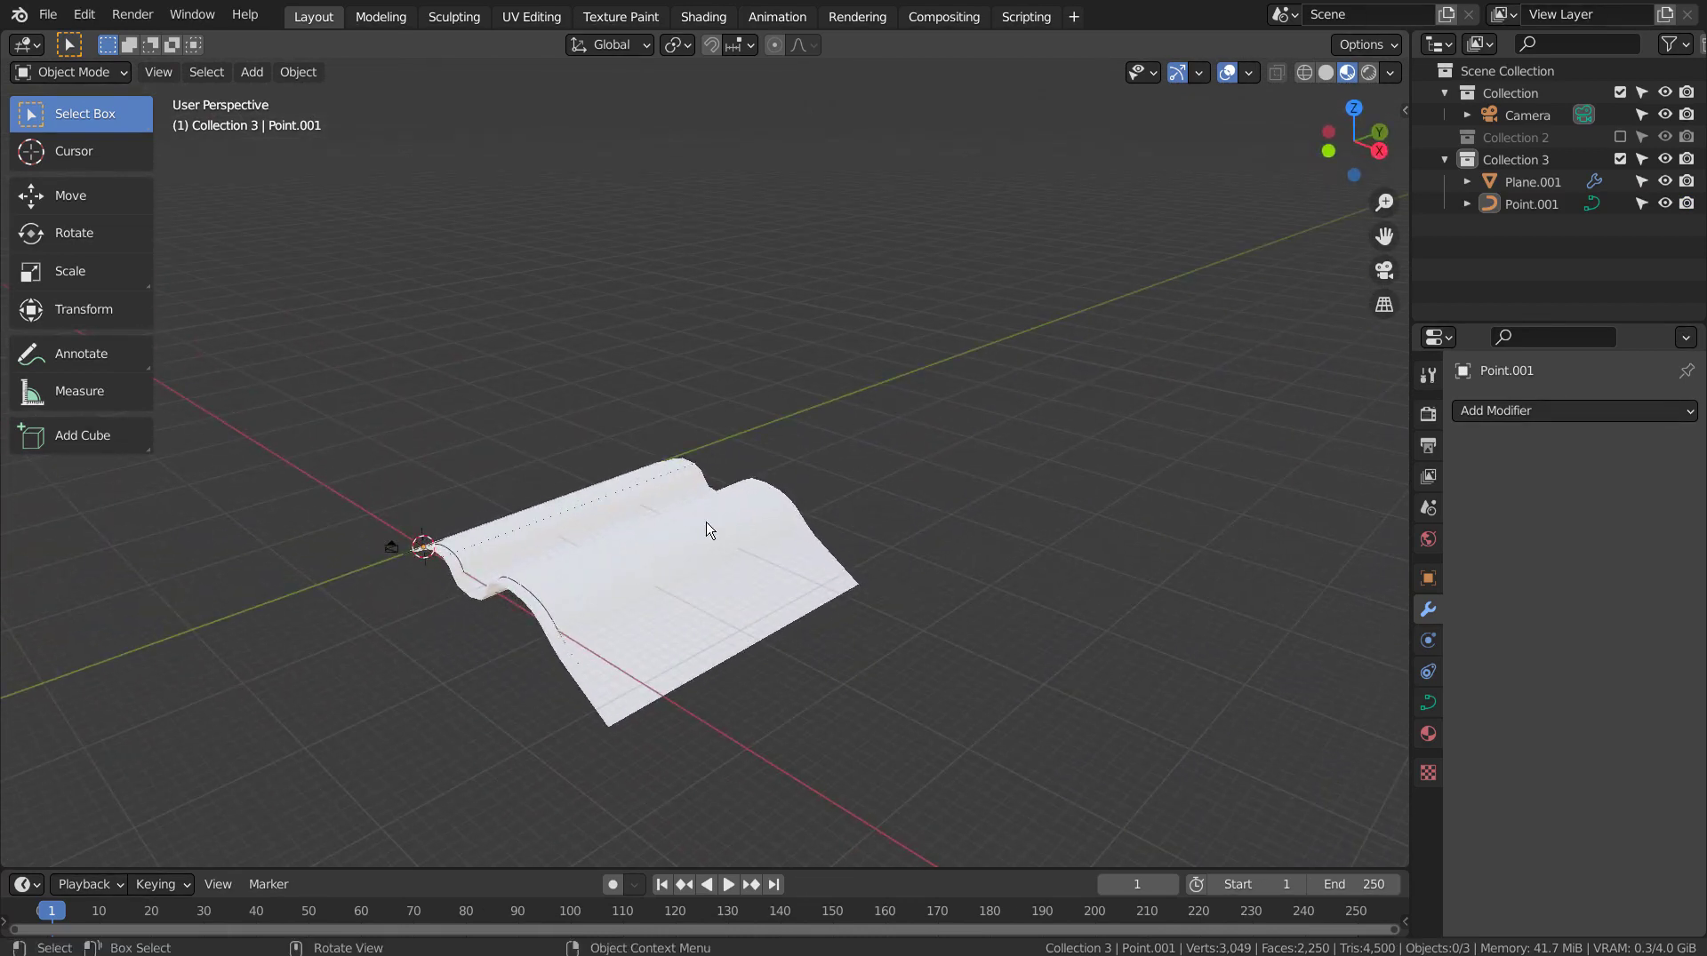
{"action": "left_click", "coordinate": [1664, 203]}
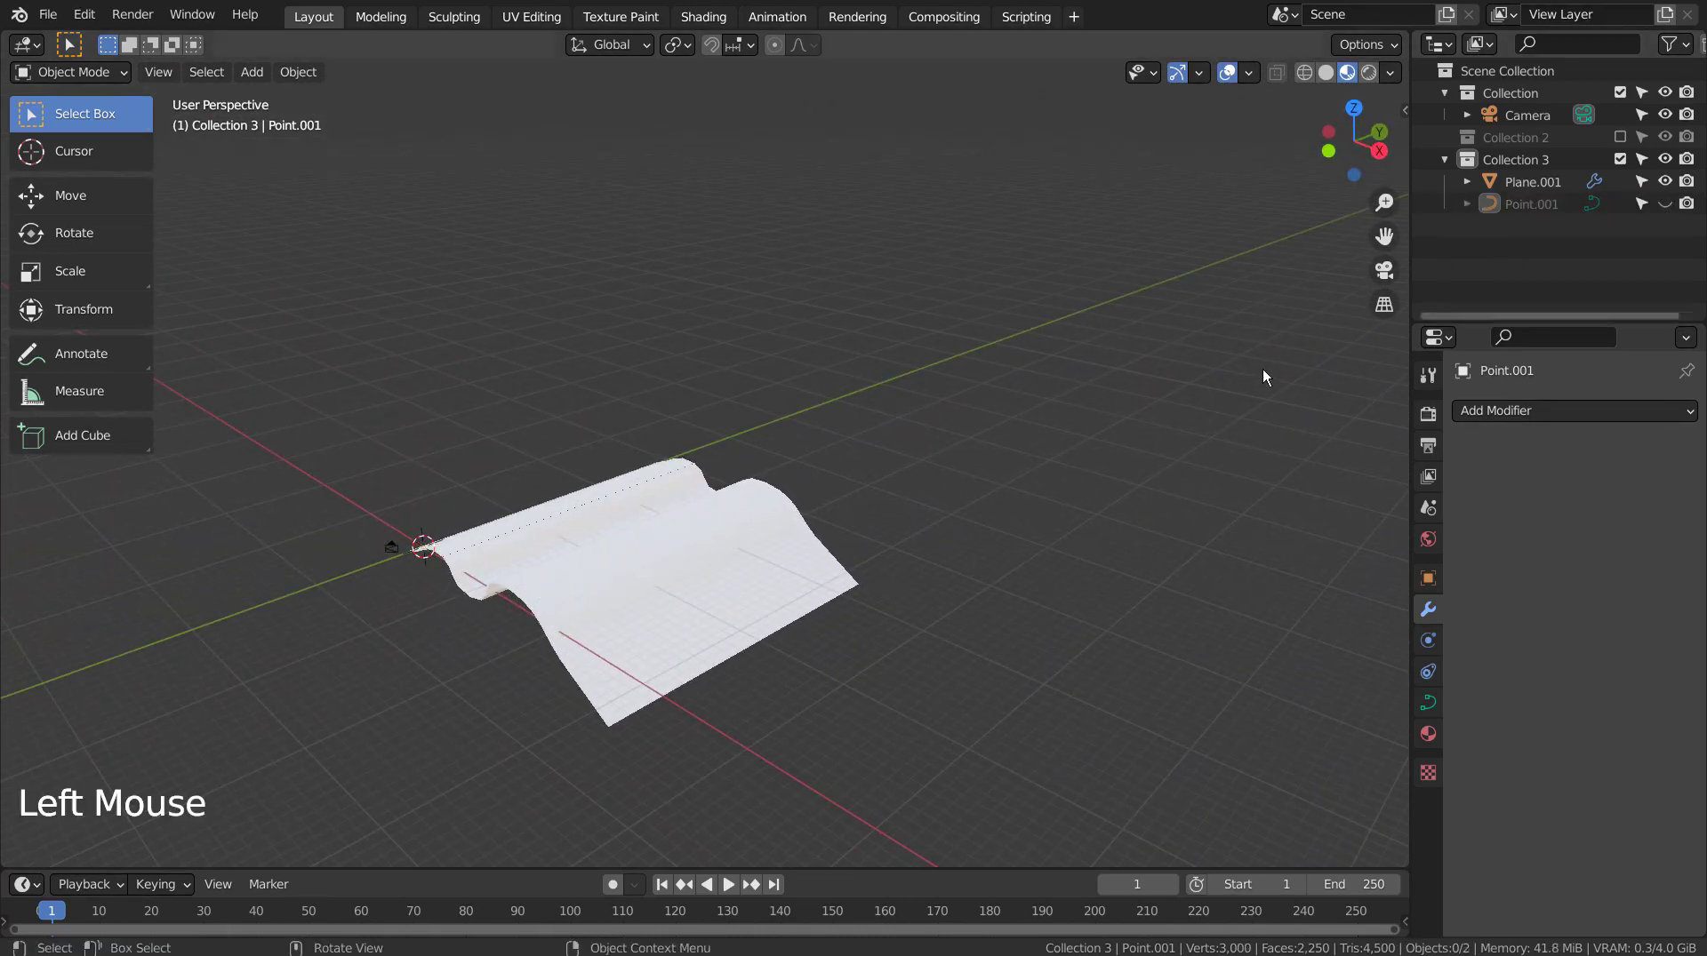
{"action": "scroll", "coordinate": [866, 519], "scroll_direction": "up", "scroll_amount": 2}
{"action": "middle_click_drag", "start_coordinate": [866, 519], "coordinate": [349, 517], "text": "shift"}
{"action": "scroll", "coordinate": [707, 511], "scroll_direction": "up", "scroll_amount": 2}
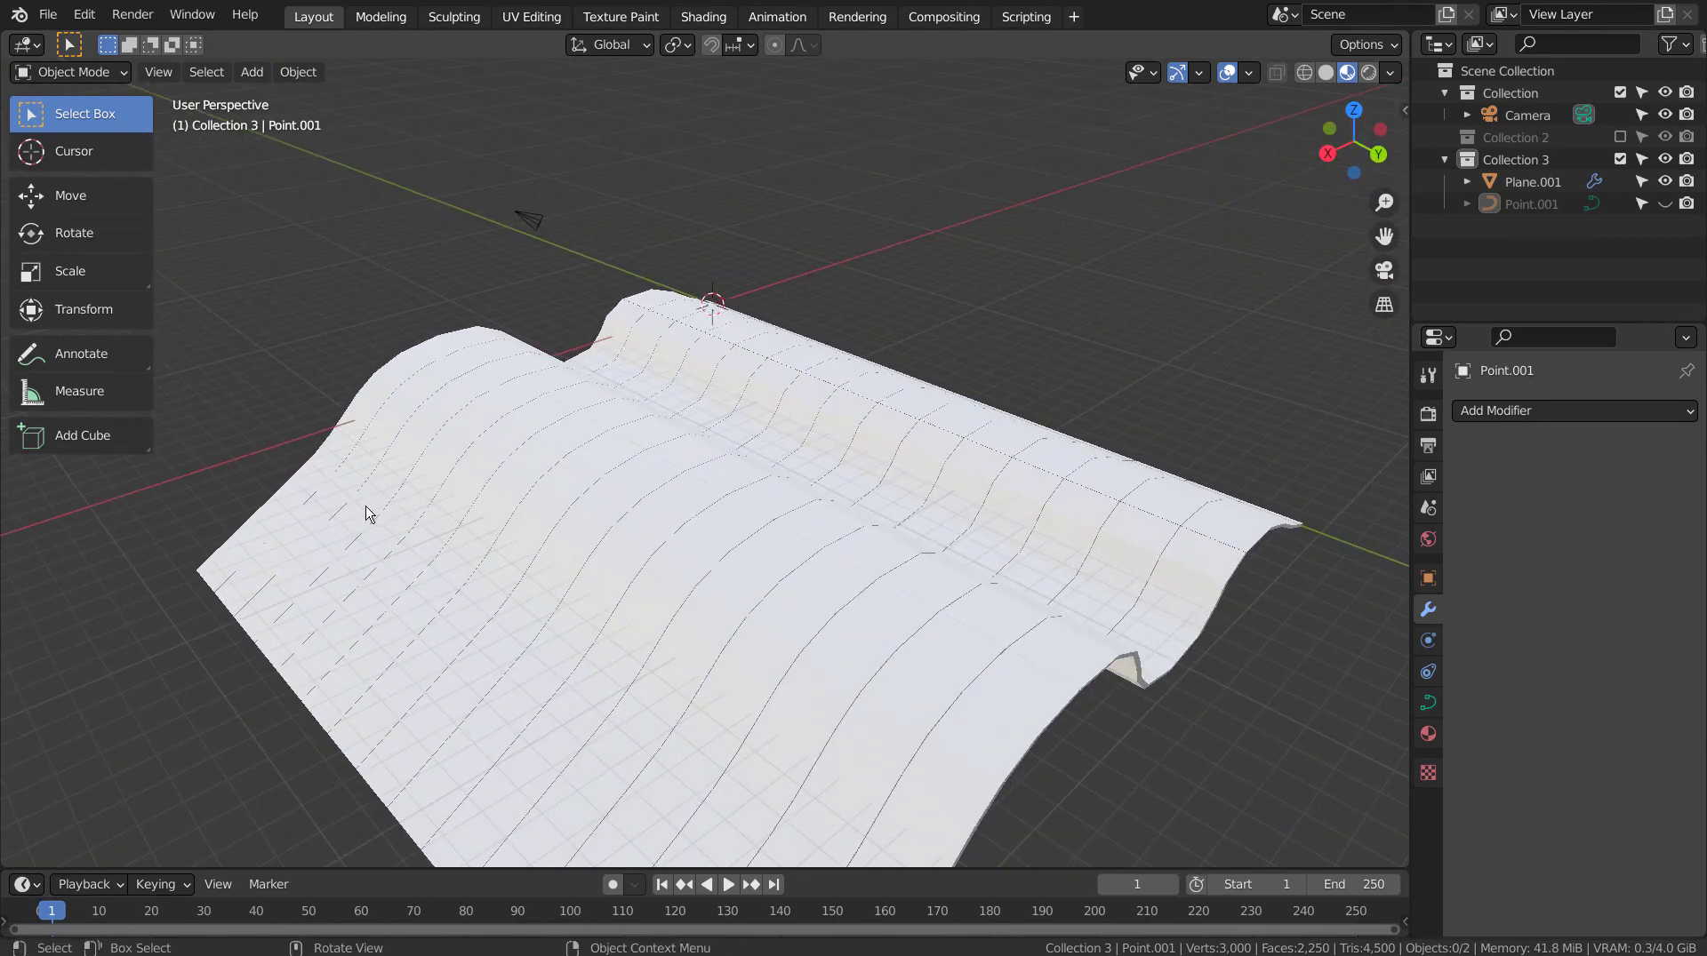
Select Plane.001 and assign the existing Material.001 from the material browser
{"action": "left_click", "coordinate": [637, 514]}
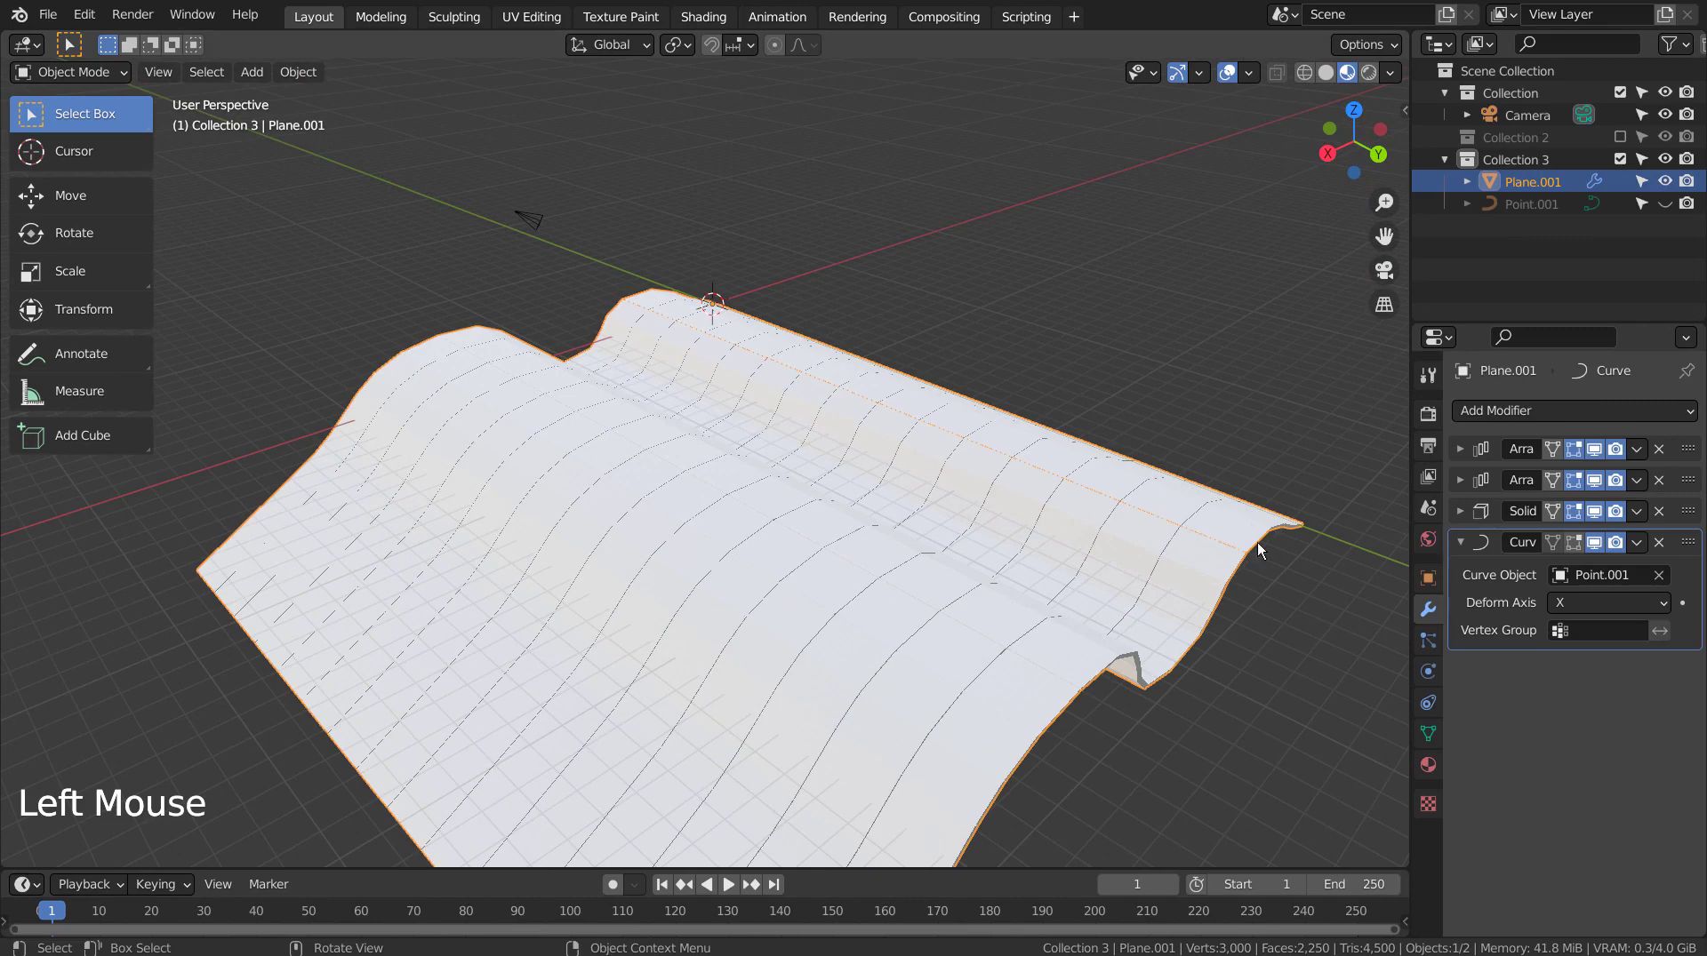
{"action": "left_click", "coordinate": [1426, 765]}
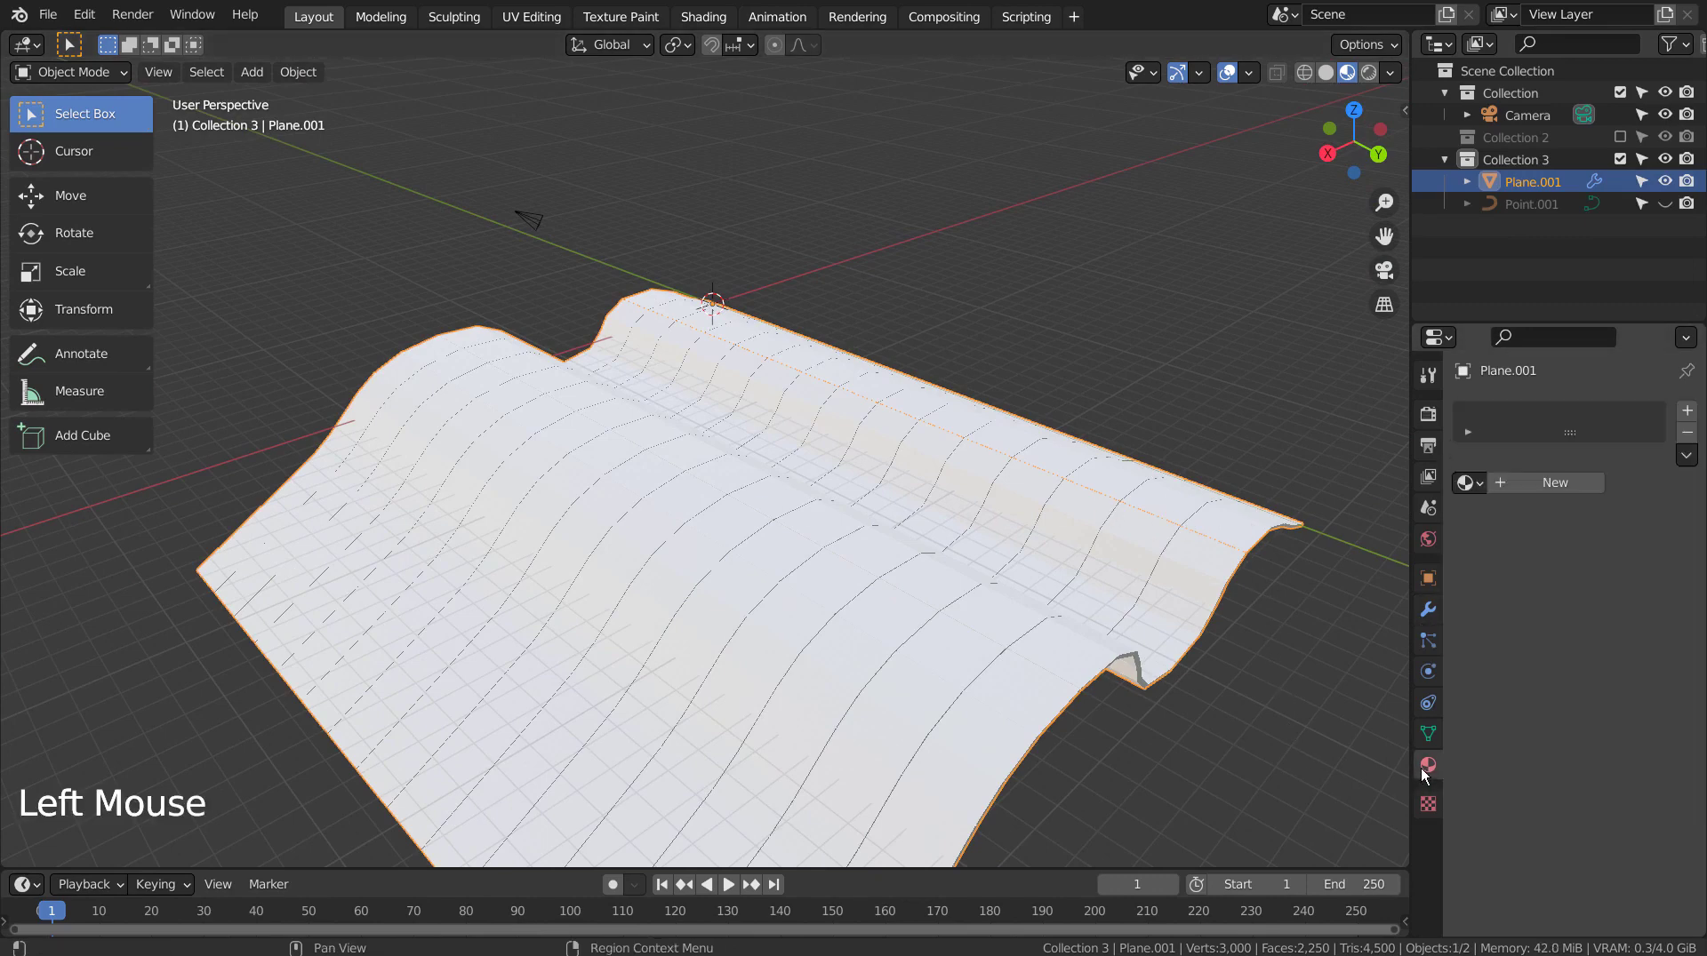
{"action": "left_click", "coordinate": [1468, 481]}
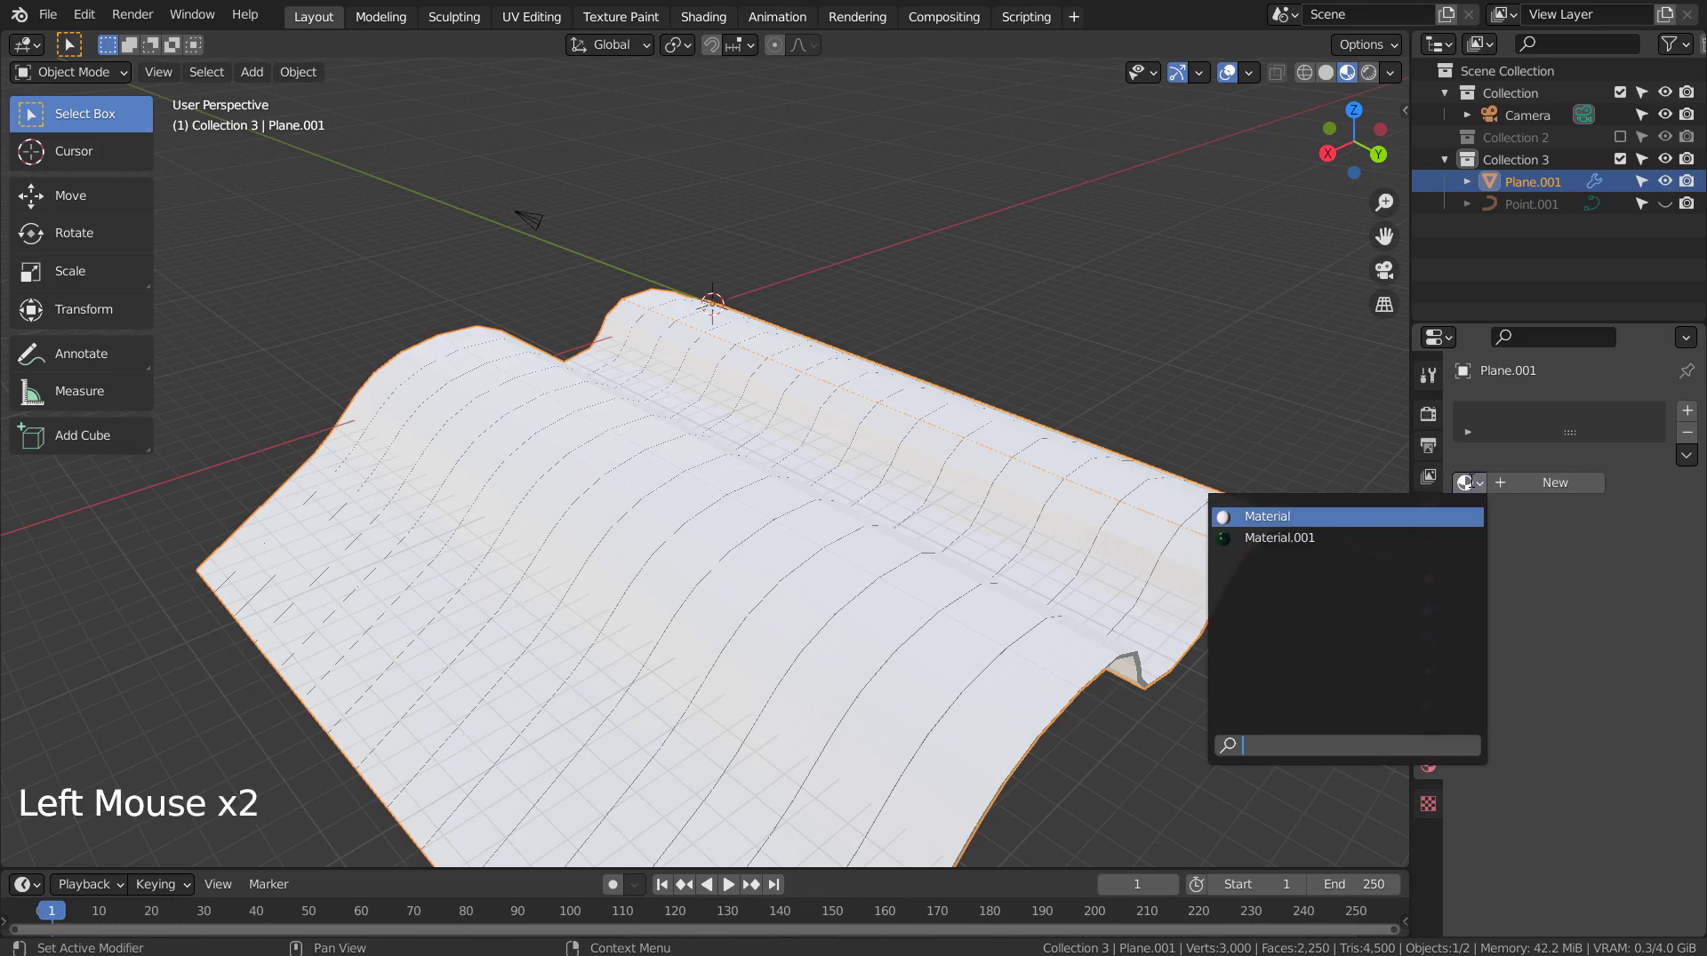
{"action": "left_click", "coordinate": [1316, 543]}
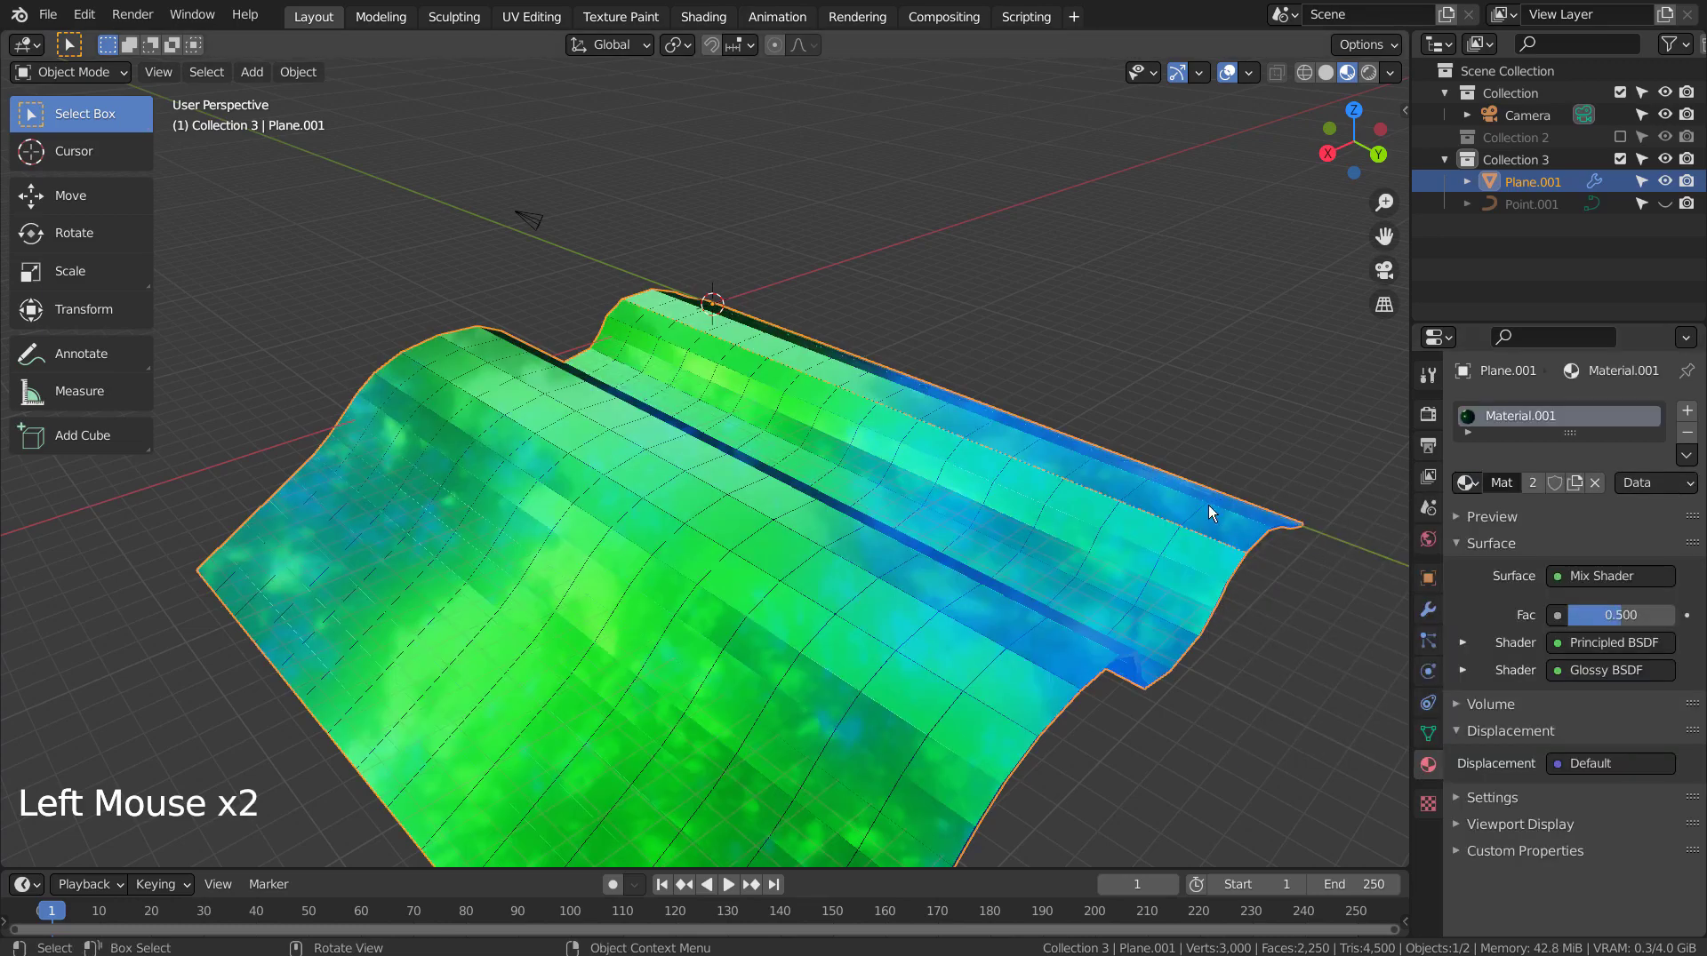
{"action": "middle_click_drag", "start_coordinate": [326, 471], "coordinate": [600, 512]}
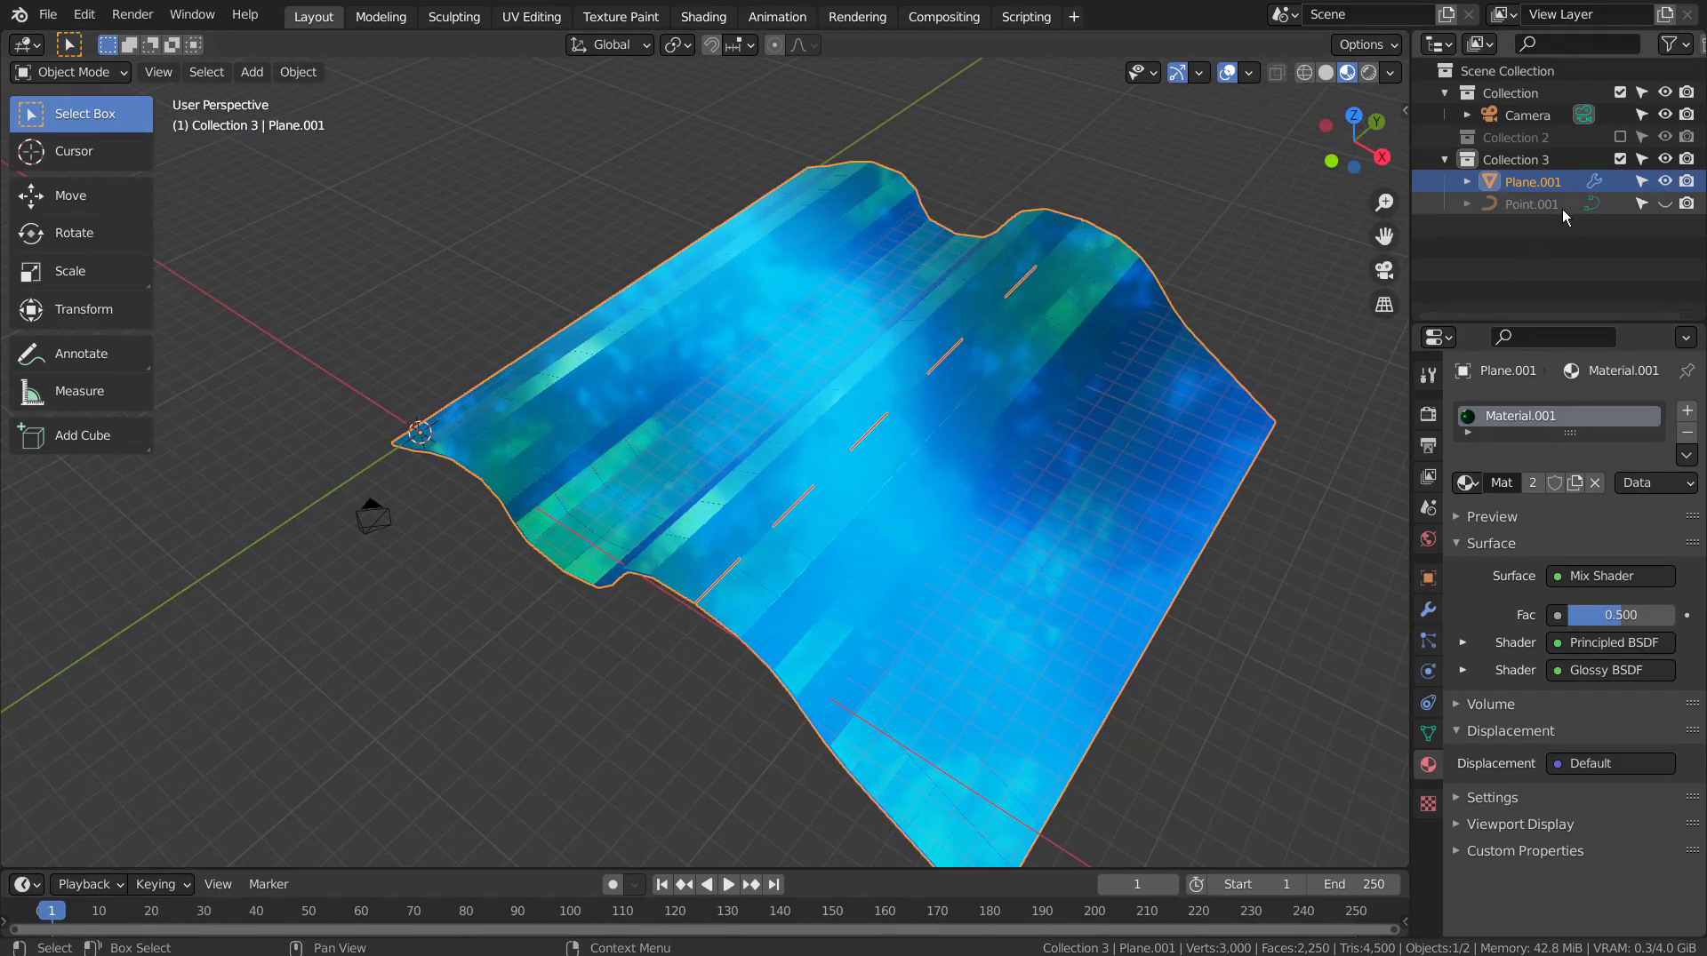
Hide Collection 3, show Collection 2, and select its curved plane
{"action": "left_click", "coordinate": [1620, 159]}
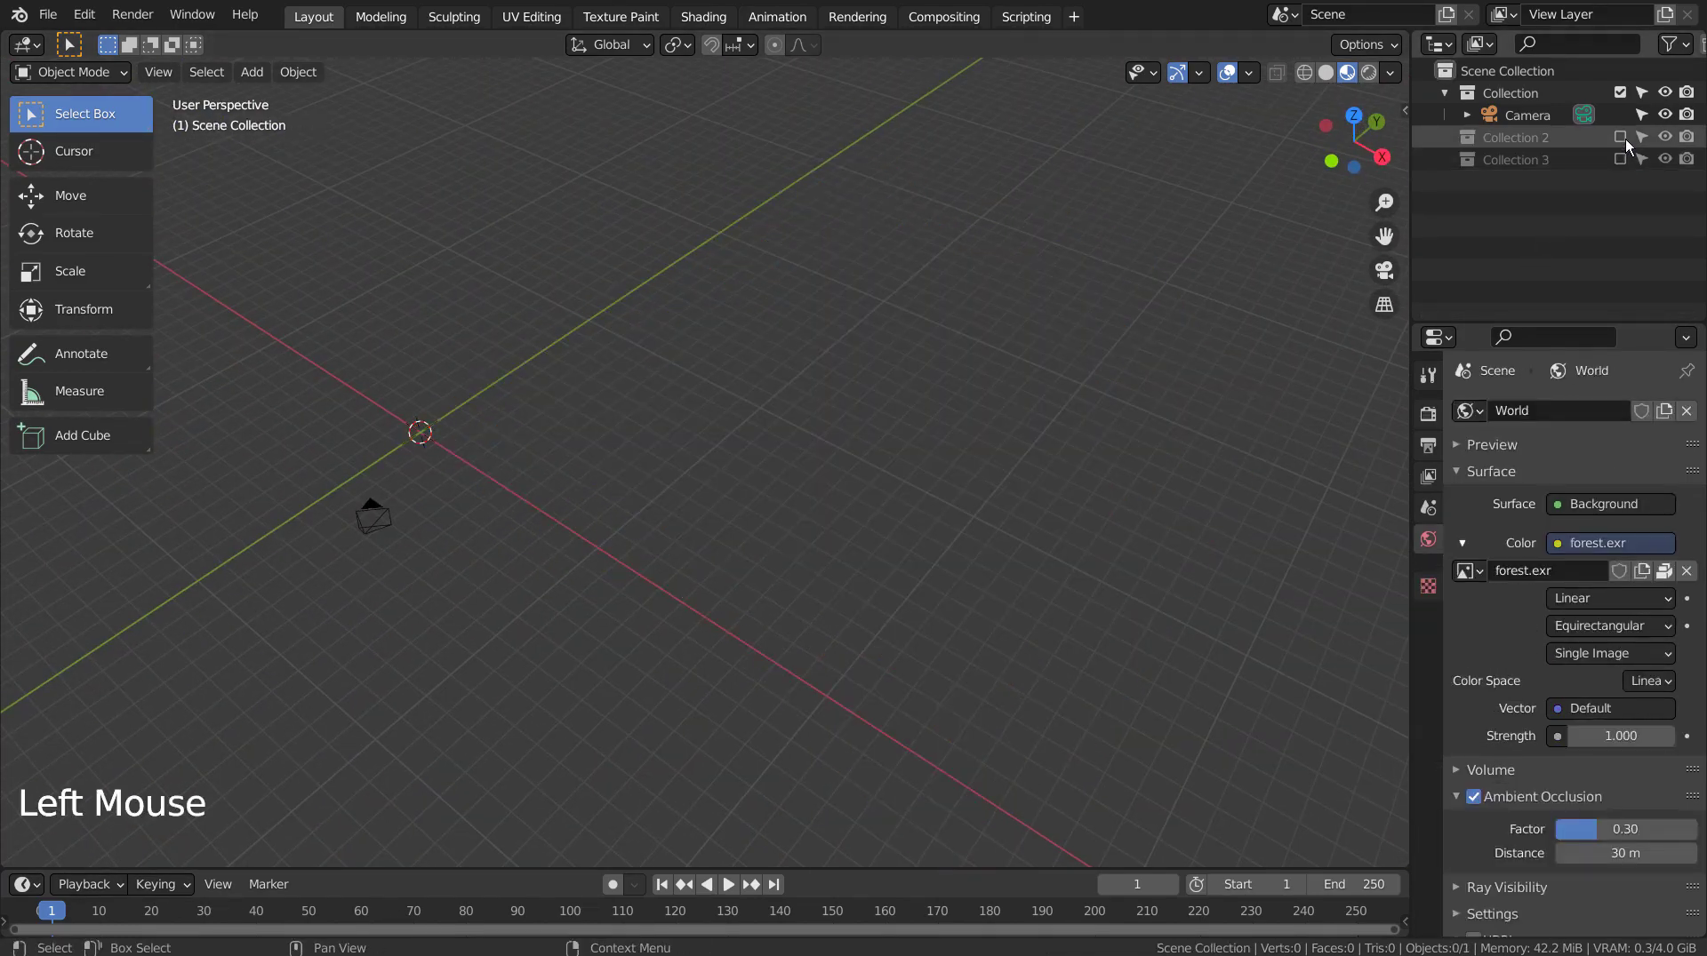
{"action": "left_click", "coordinate": [1620, 137]}
{"action": "middle_click_drag", "start_coordinate": [1134, 293], "coordinate": [696, 446]}
{"action": "scroll", "coordinate": [983, 391], "scroll_direction": "down", "scroll_amount": 7}
{"action": "scroll", "coordinate": [693, 448], "scroll_direction": "up", "scroll_amount": 6}
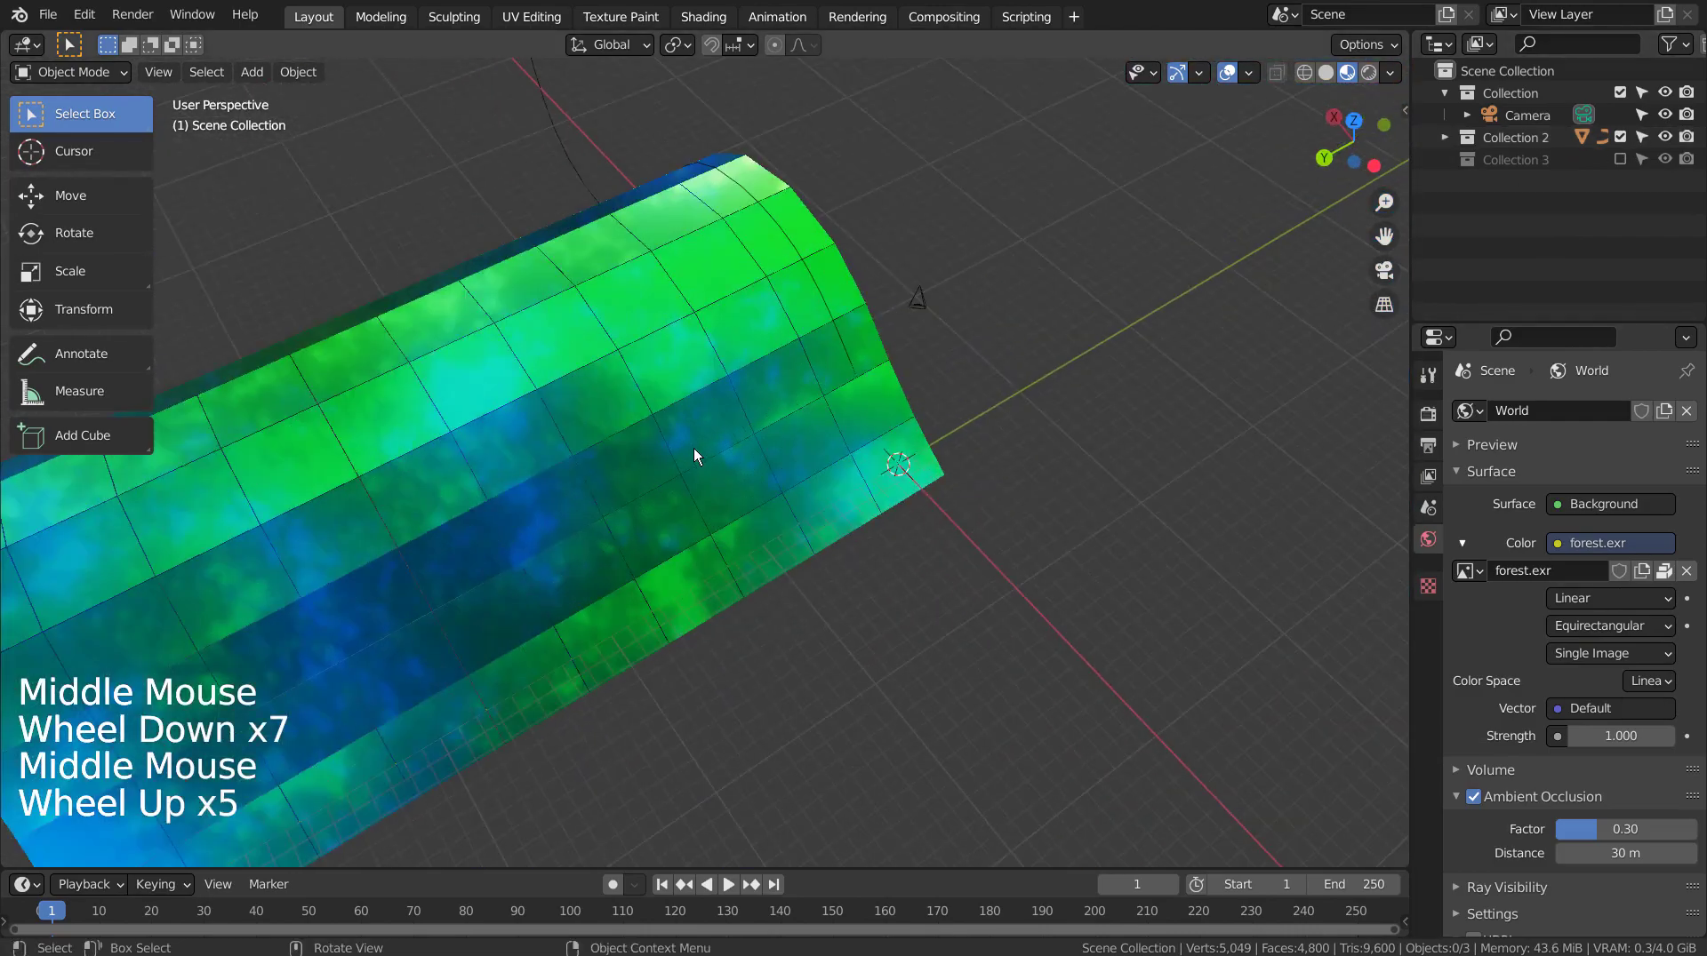
{"action": "middle_click_drag", "start_coordinate": [611, 489], "coordinate": [999, 385], "text": "shift"}
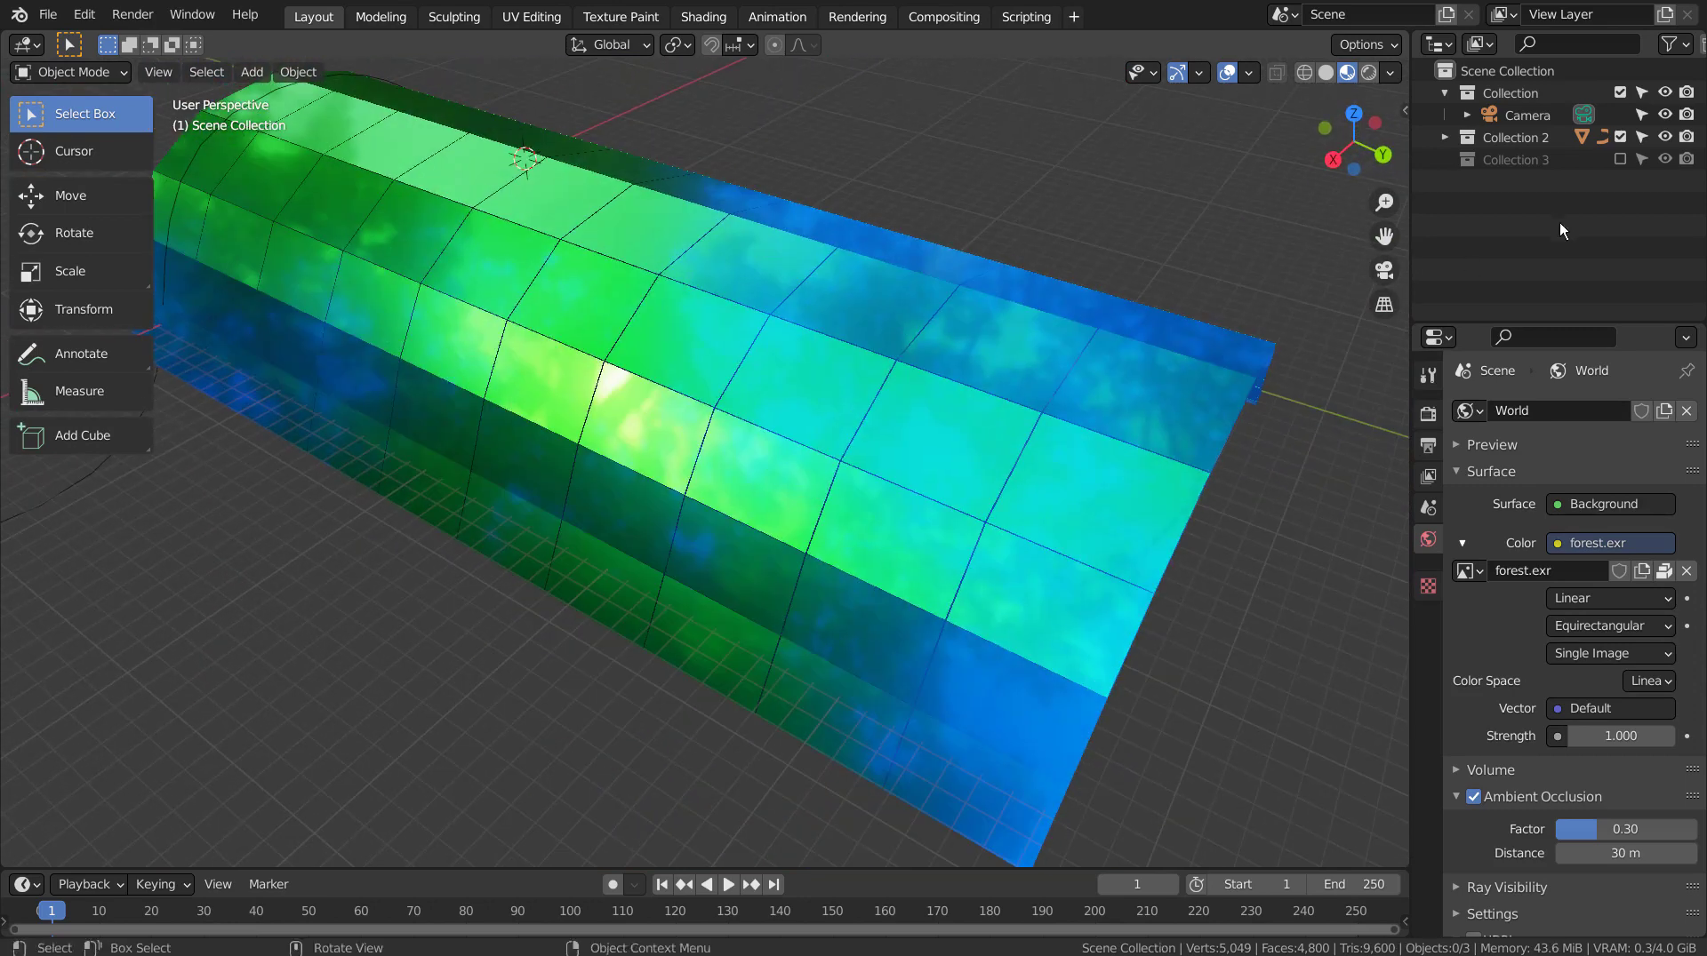
{"action": "left_click", "coordinate": [731, 281]}
In the Shading workspace, maximize the node editor and frame Material.001's Geometry Incoming and BSDF nodes
{"action": "left_click", "coordinate": [703, 16]}
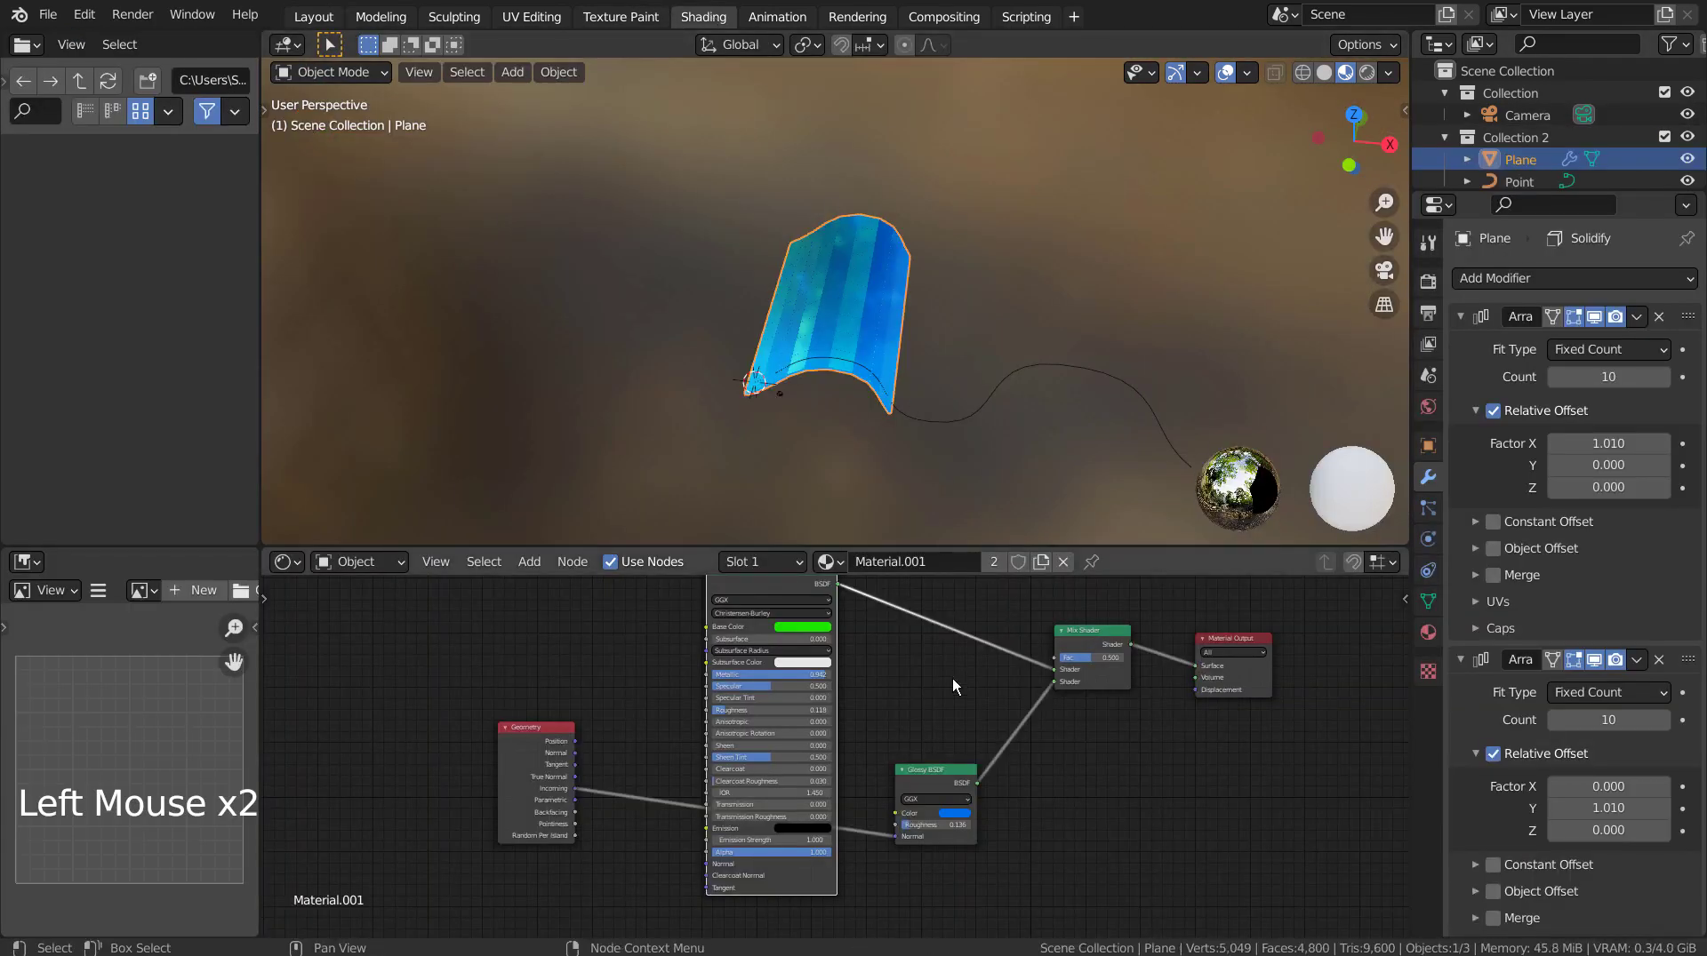
{"action": "left_click", "coordinate": [952, 679]}
{"action": "key", "text": "ctrl+space"}
{"action": "scroll", "coordinate": [1018, 410], "scroll_direction": "down", "scroll_amount": 2}
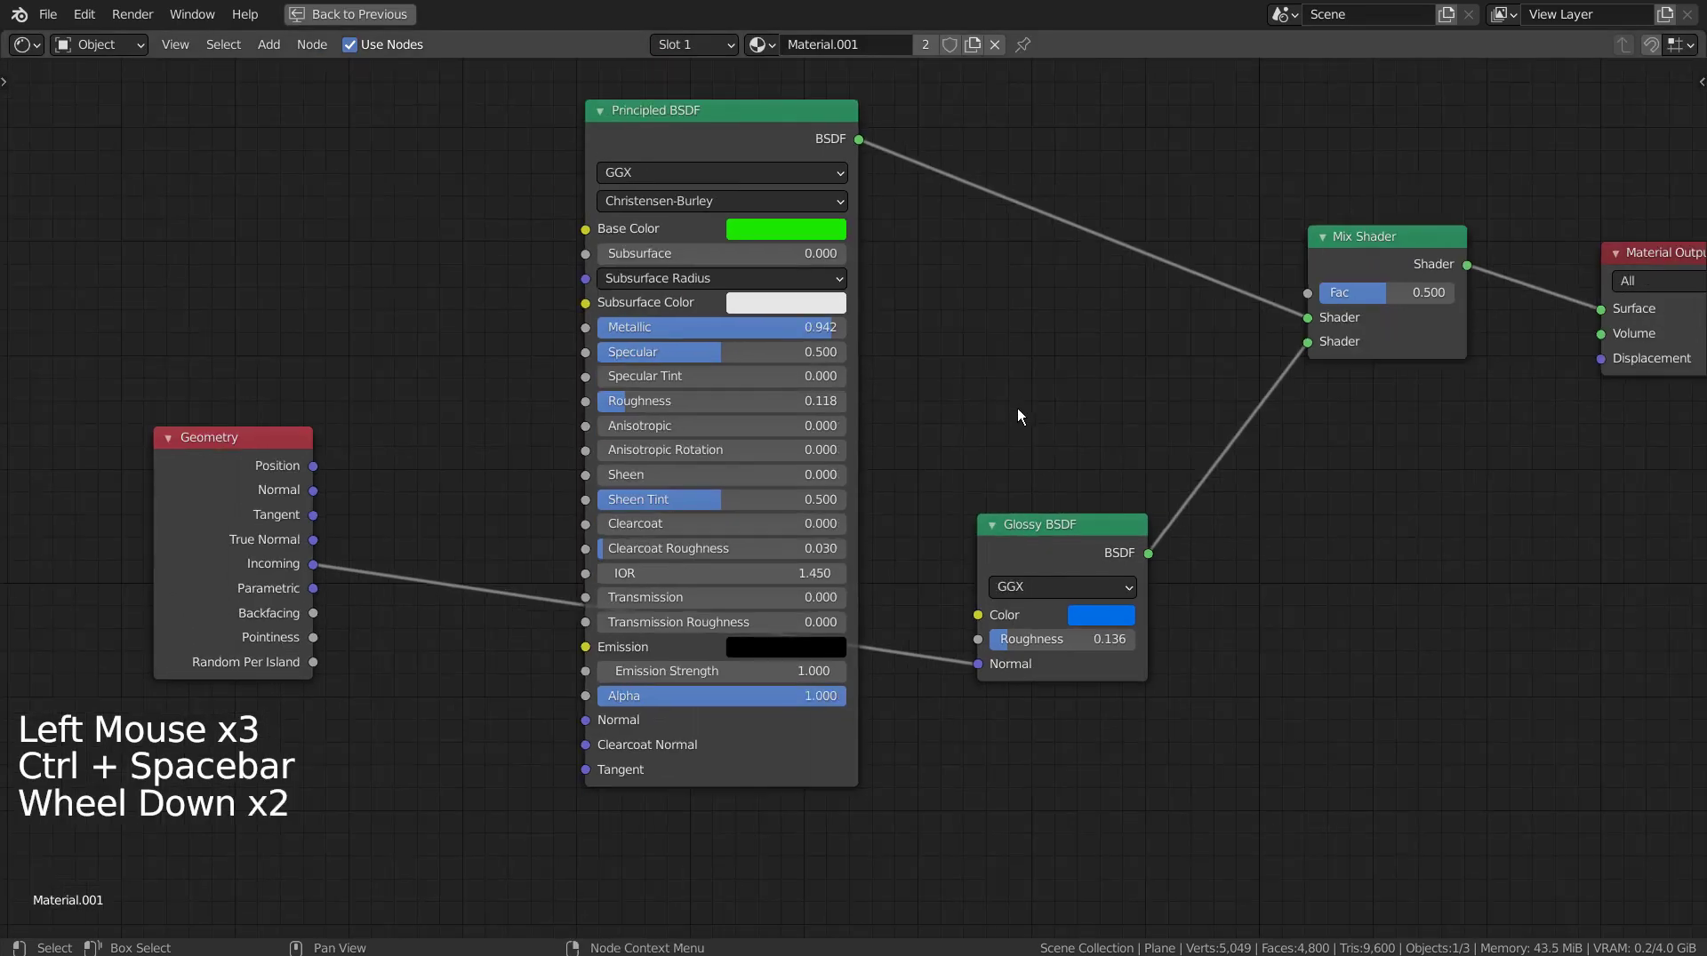
{"action": "middle_click_drag", "start_coordinate": [1018, 409], "coordinate": [939, 425], "text": "shift"}
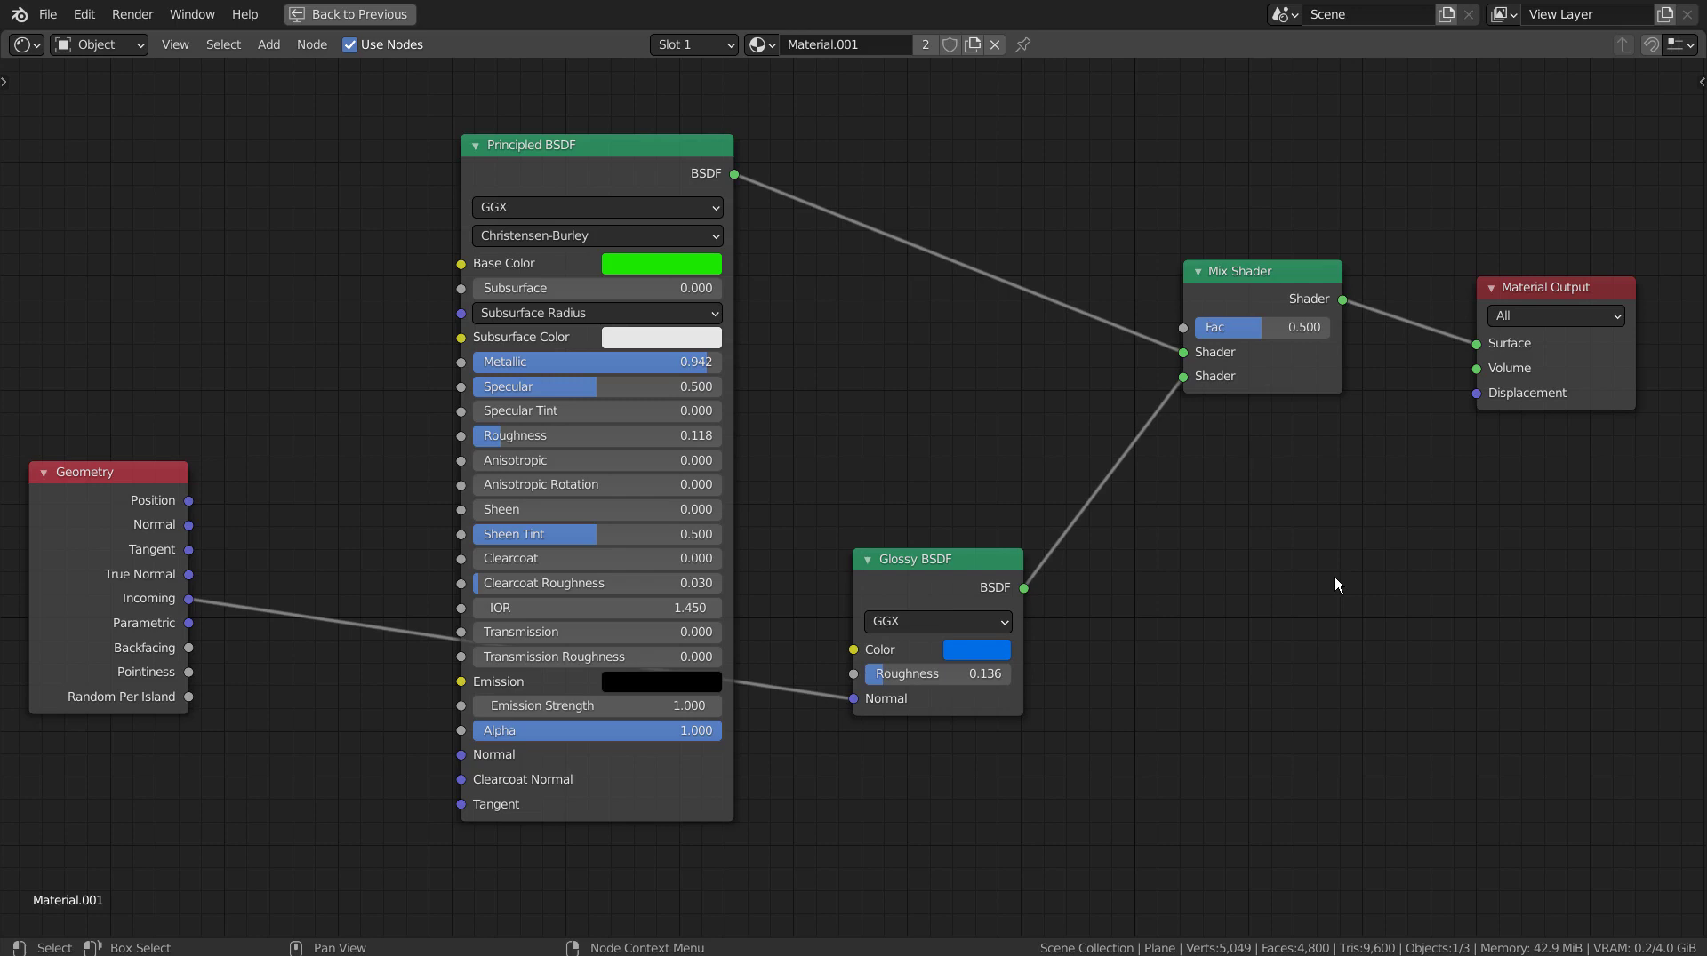
{"action": "key", "text": "ctrl"}
Shrink the node editor back below the curved plane and zoom in on Material.001's BSDF nodes
{"action": "key", "text": "ctrl+space"}
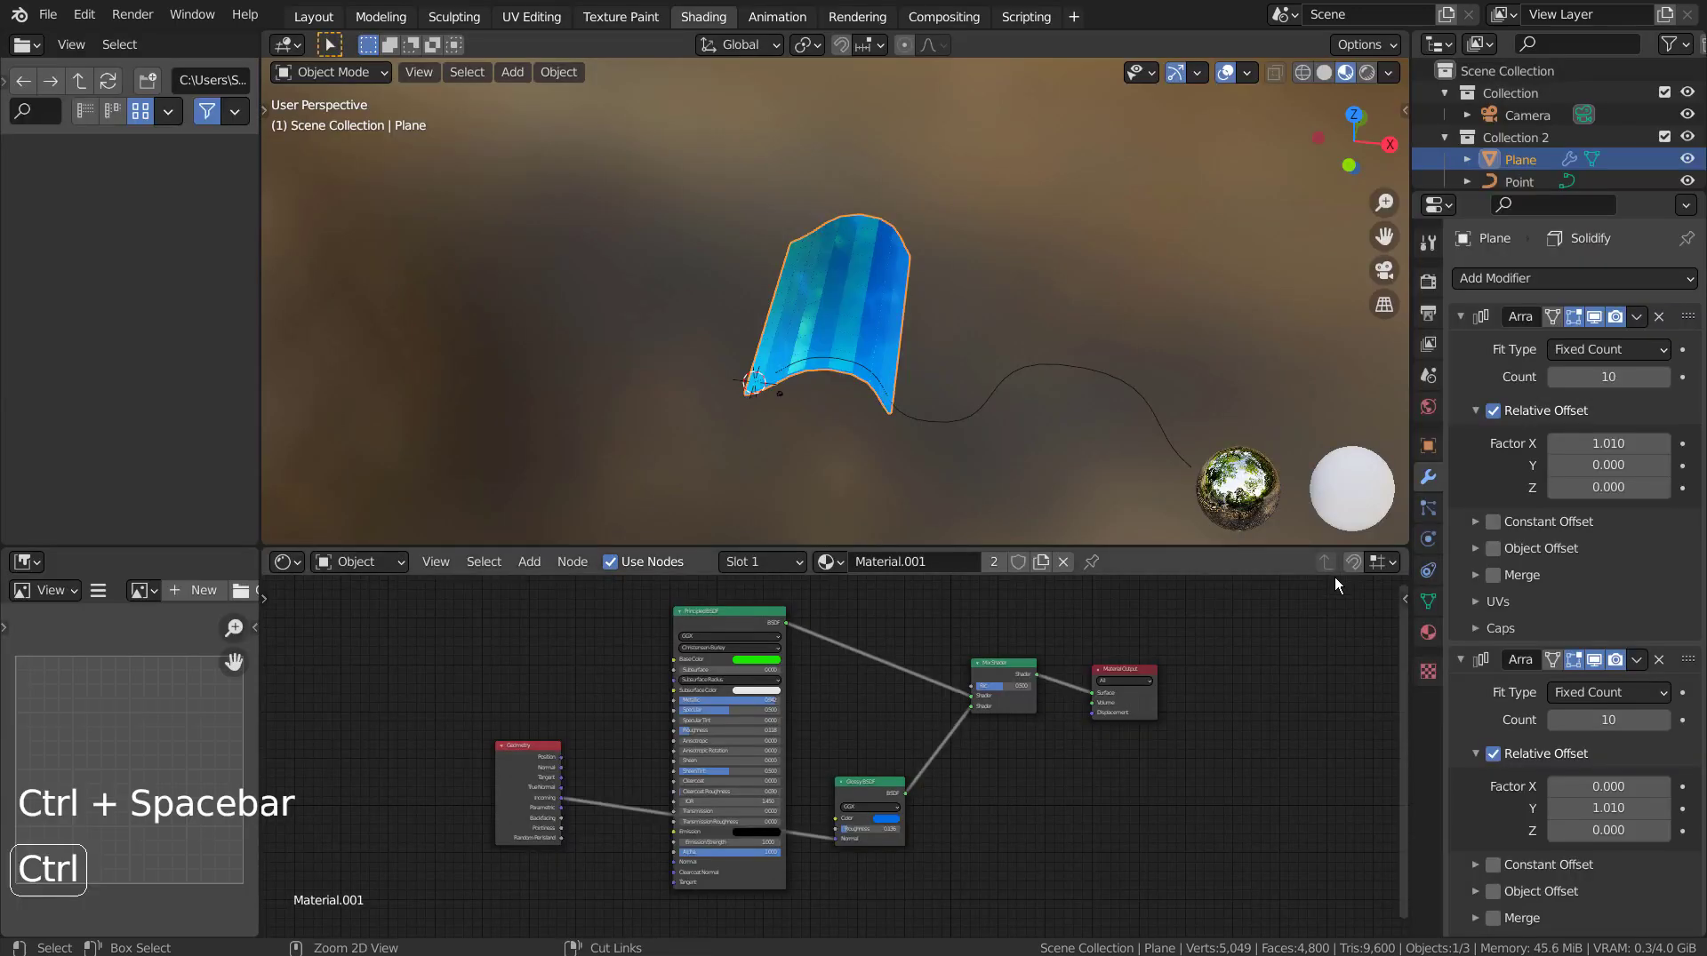
{"action": "scroll", "coordinate": [924, 835], "scroll_direction": "up", "scroll_amount": 6}
{"action": "scroll", "coordinate": [908, 835], "scroll_direction": "up", "scroll_amount": 2}
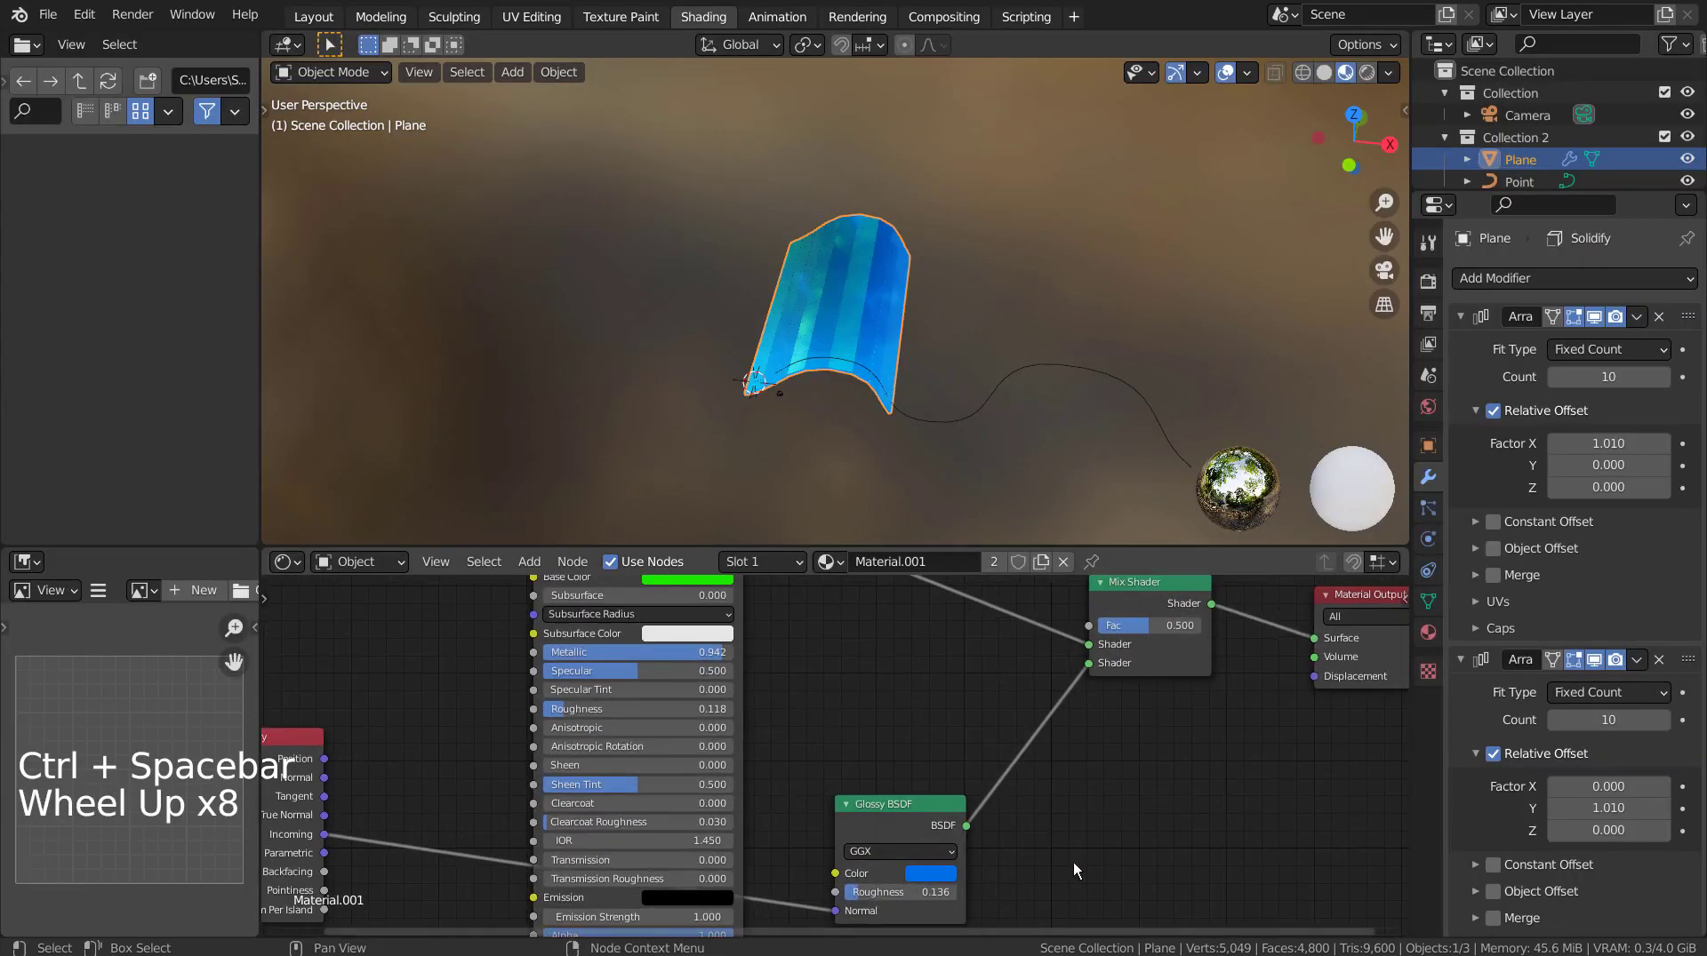